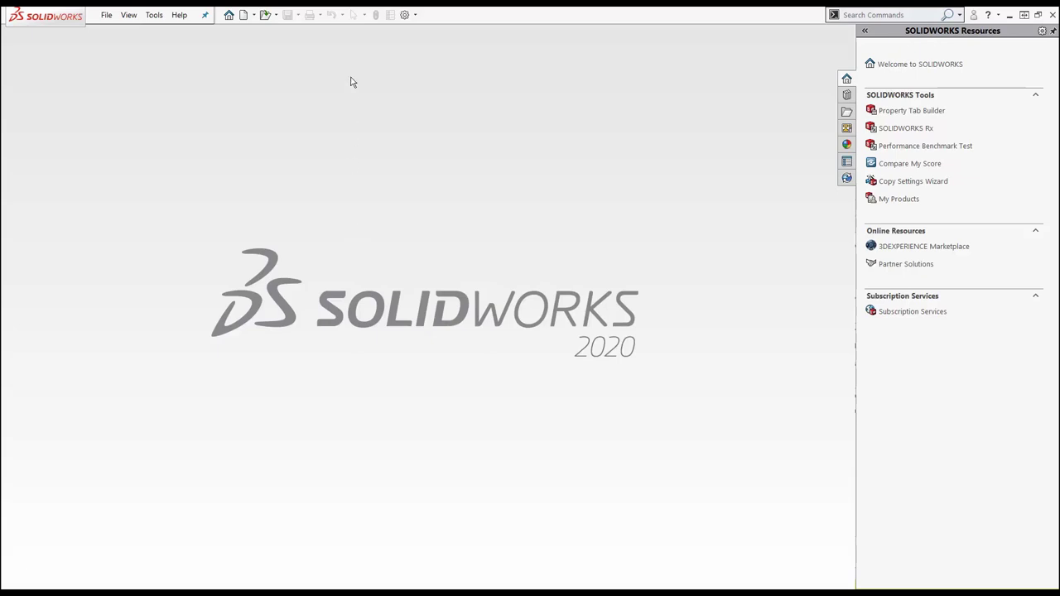
- Create a new part from the PUTTER-TS-AM-FB-INCH template
{"action": "left_click", "coordinate": [244, 15]}
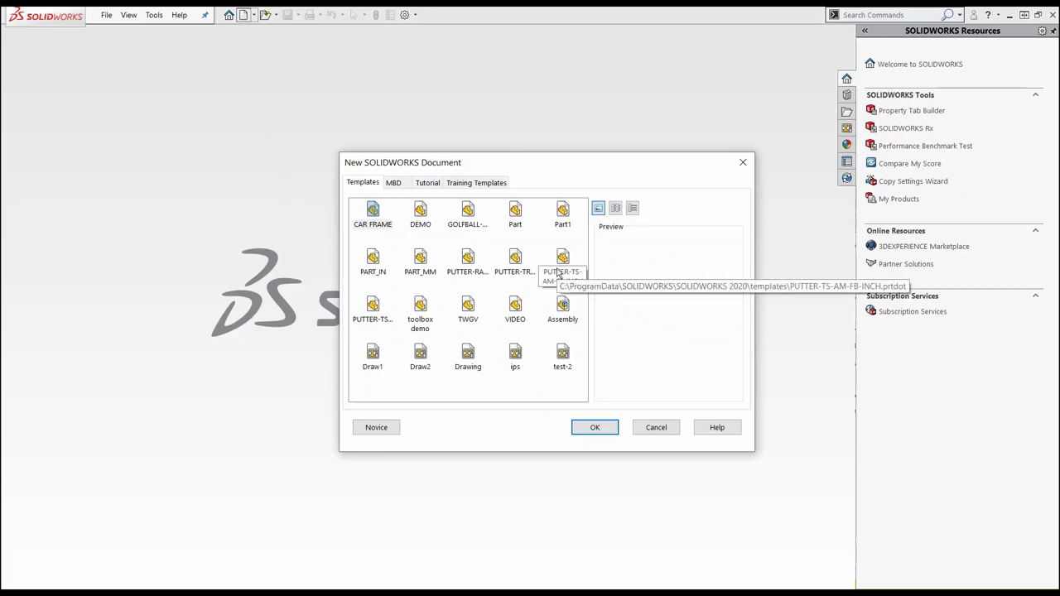
{"action": "left_click", "coordinate": [515, 263]}
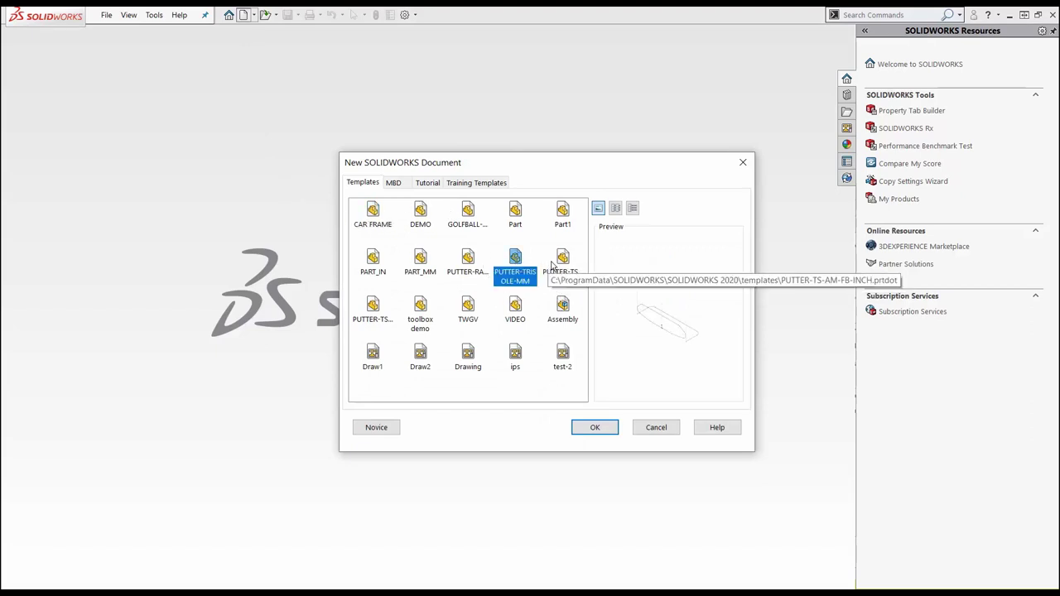
{"action": "left_click", "coordinate": [562, 261]}
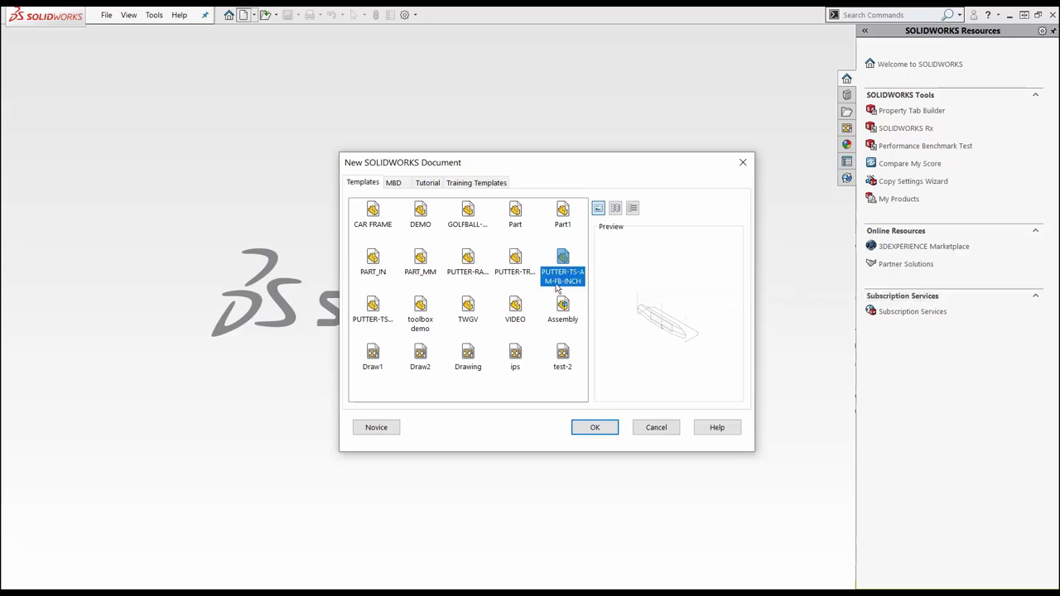
{"action": "left_click", "coordinate": [593, 429]}
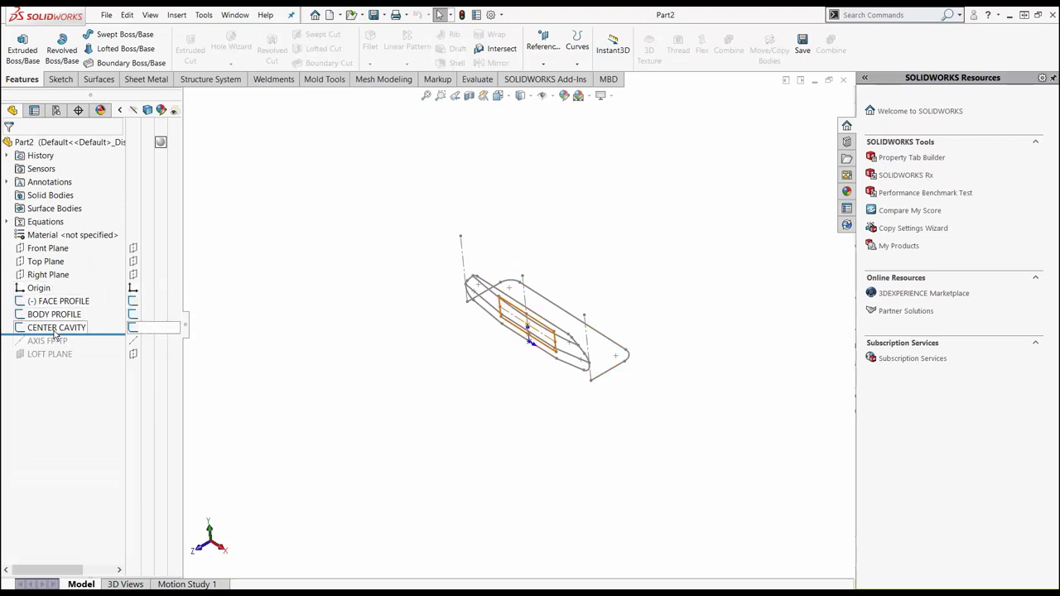
- Open the FACE PROFILE sketch, examine its equation-driven dimensions, and leave the sketch
{"action": "key", "text": "space"}
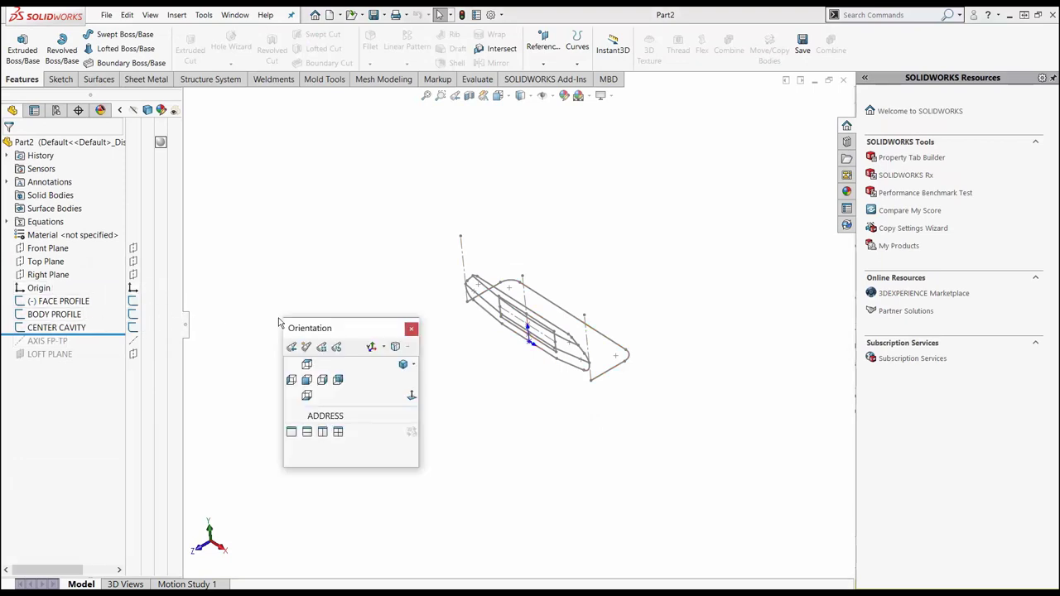
{"action": "mouse_move", "coordinate": [330, 423]}
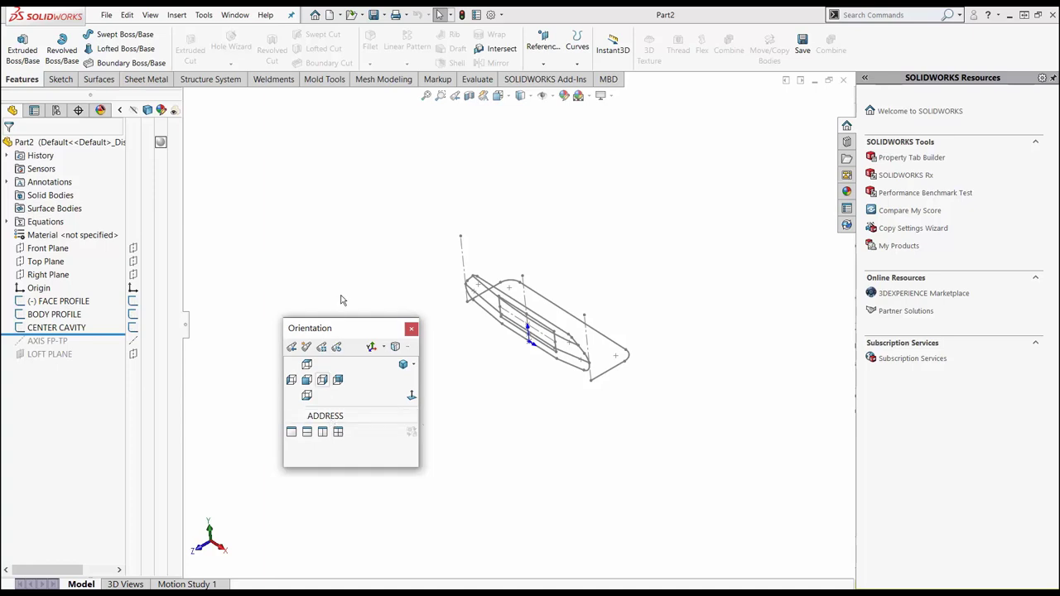
{"action": "right_click", "coordinate": [53, 303]}
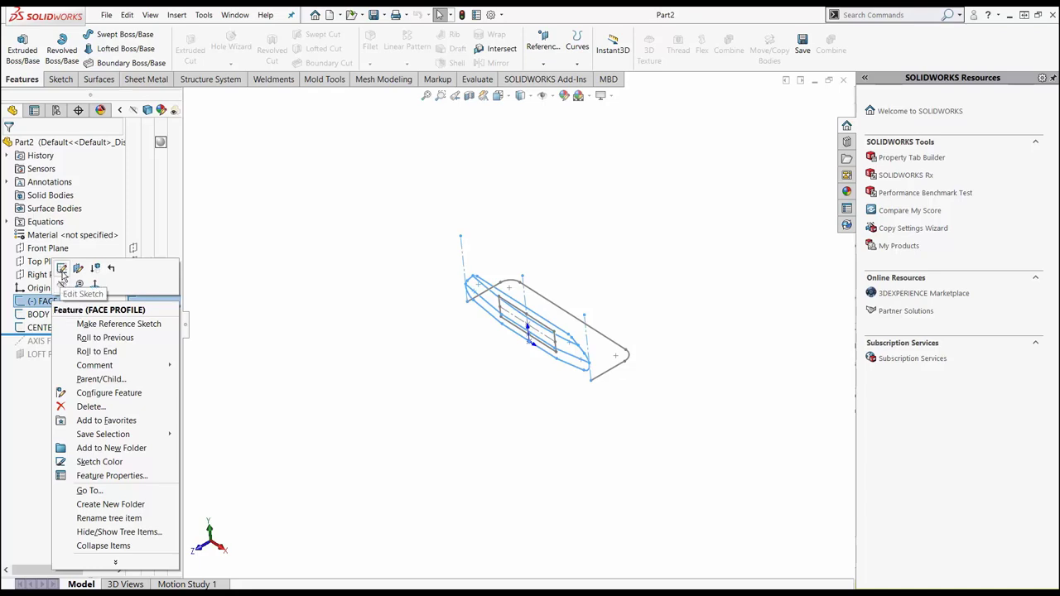
{"action": "left_click", "coordinate": [61, 269]}
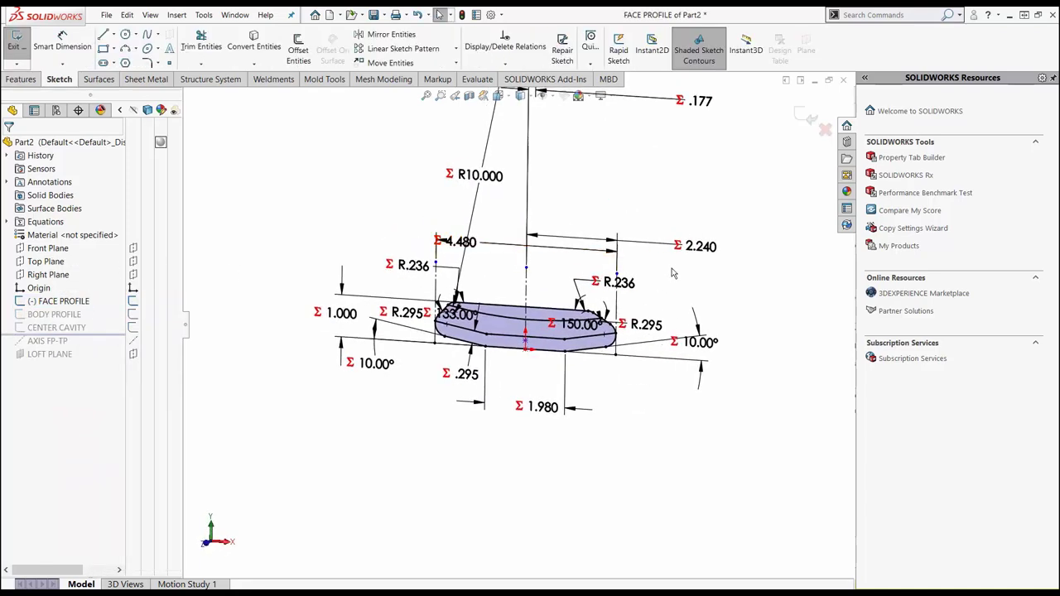
{"action": "scroll", "coordinate": [464, 319], "scroll_direction": "down", "scroll_amount": 3}
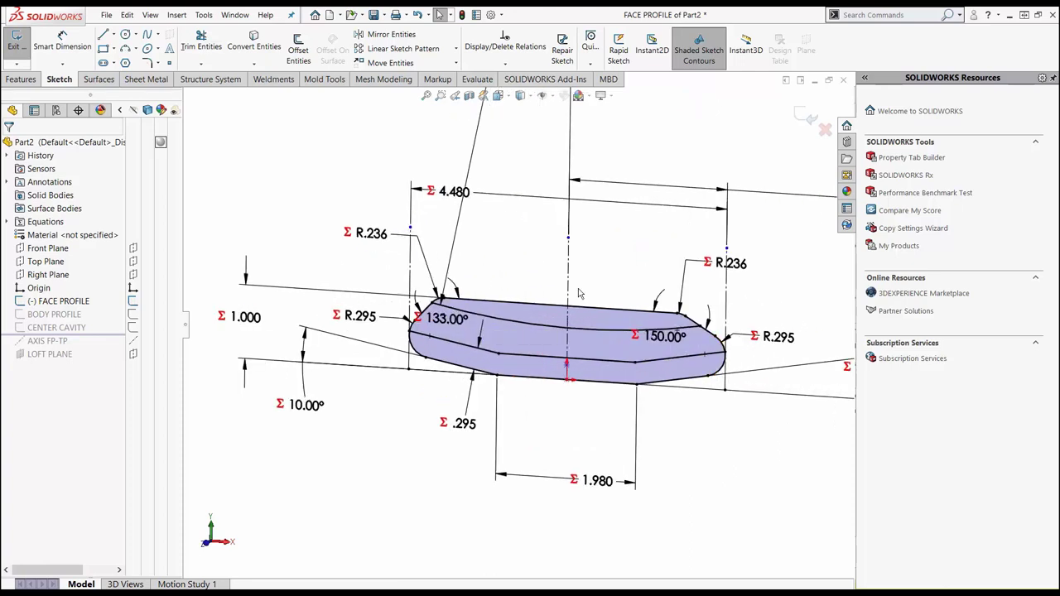
{"action": "scroll", "coordinate": [577, 297], "scroll_direction": "up", "scroll_amount": 2}
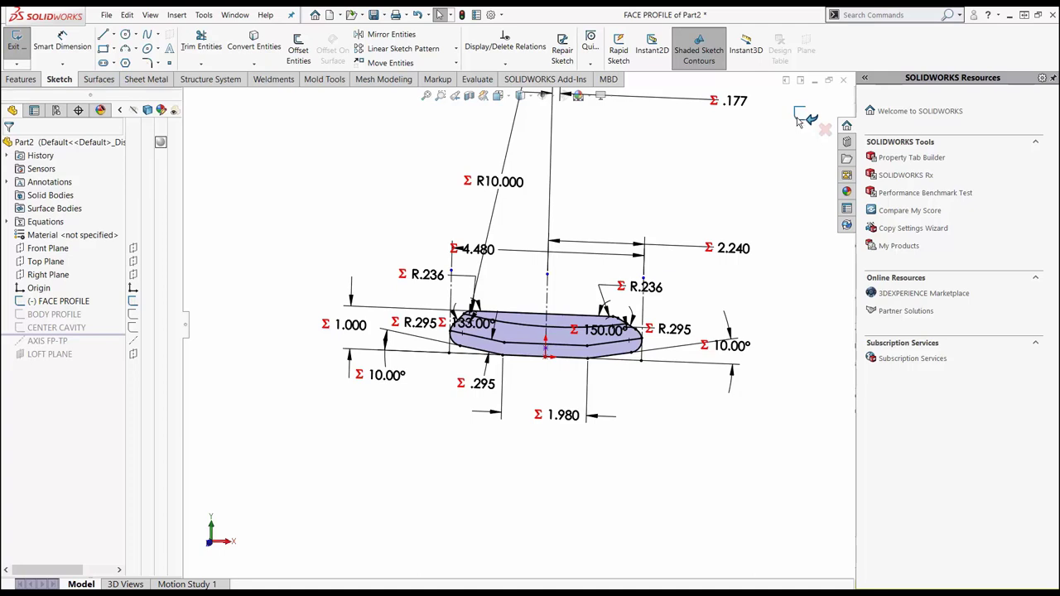
{"action": "left_click", "coordinate": [797, 120]}
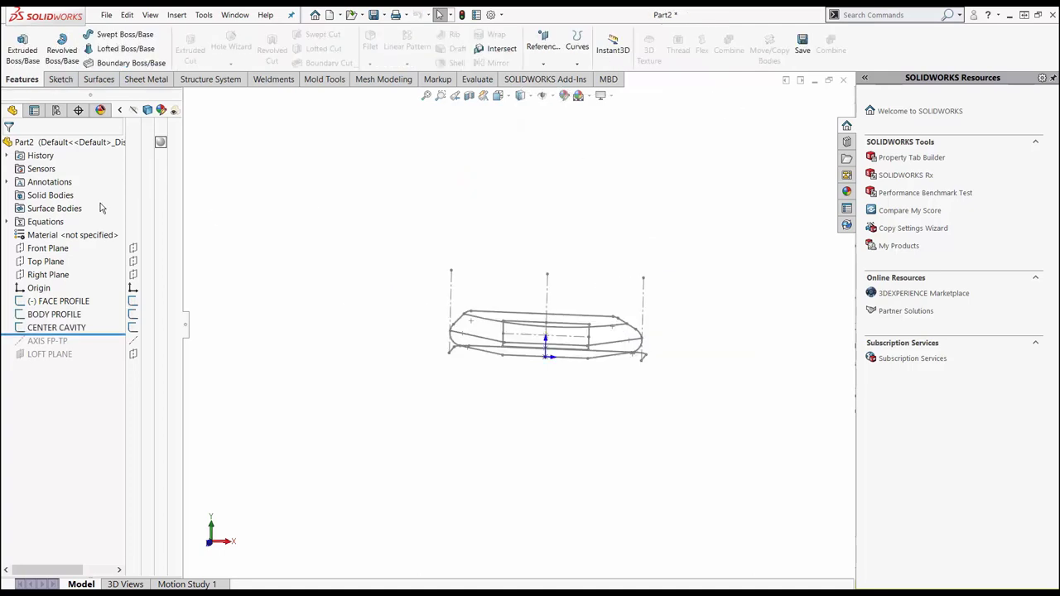
- Review the part's global variables and their values in the equations manager
{"action": "right_click", "coordinate": [38, 222]}
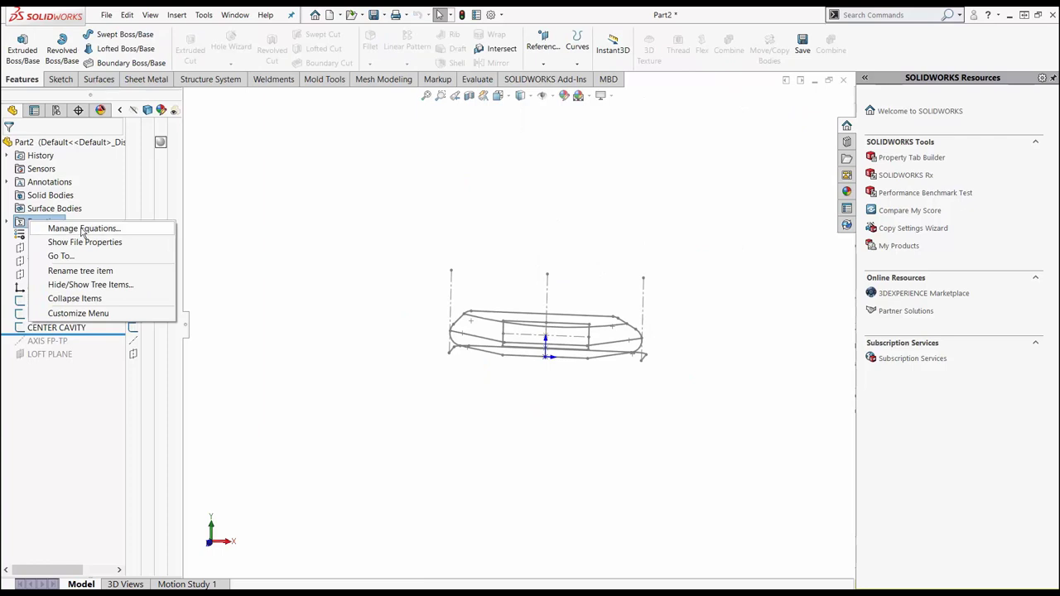
{"action": "left_click", "coordinate": [84, 231]}
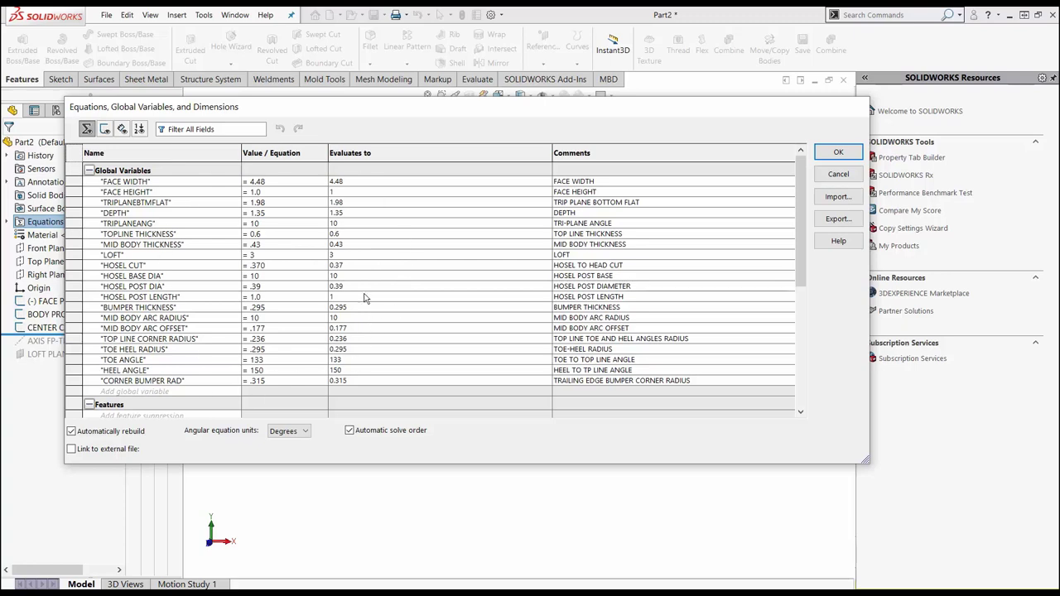
{"action": "left_click", "coordinate": [837, 154]}
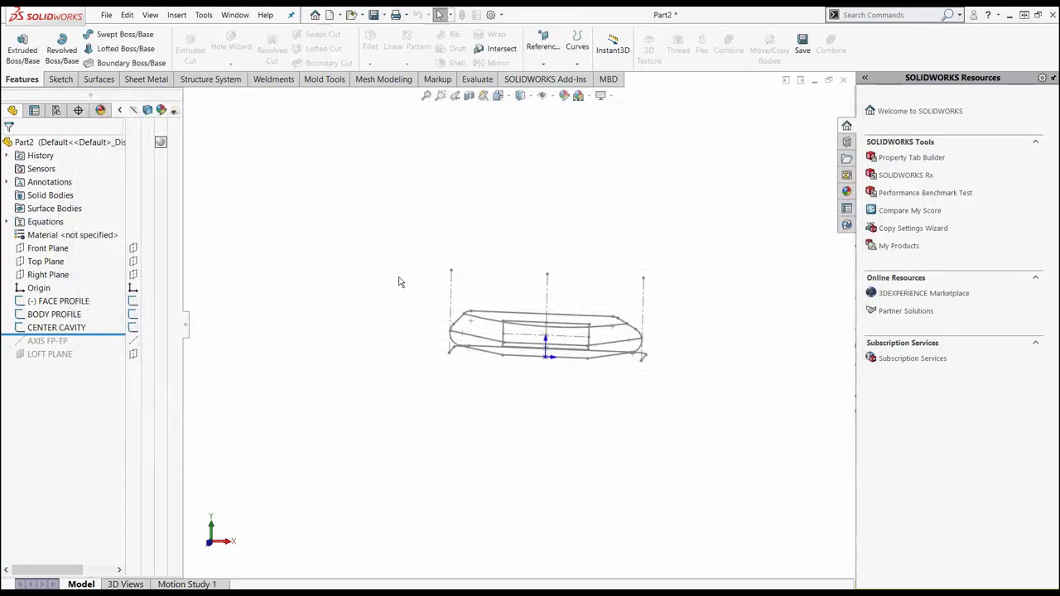
- Extrude the outer FACE PROFILE contour in the reversed direction with its blind depth linked to the TOPLINE THICKNESS global variable
{"action": "mouse_move", "coordinate": [458, 295]}
{"action": "middle_mouse_down"}
{"action": "mouse_move", "coordinate": [414, 307]}
{"action": "mouse_move", "coordinate": [409, 334]}
{"action": "middle_mouse_up"}
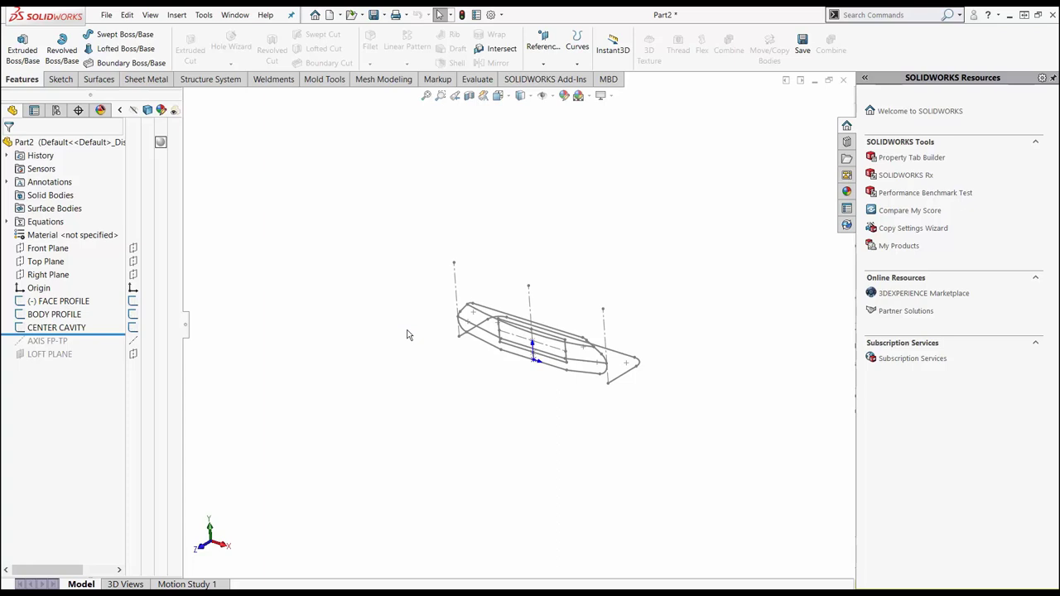
{"action": "key", "text": "s"}
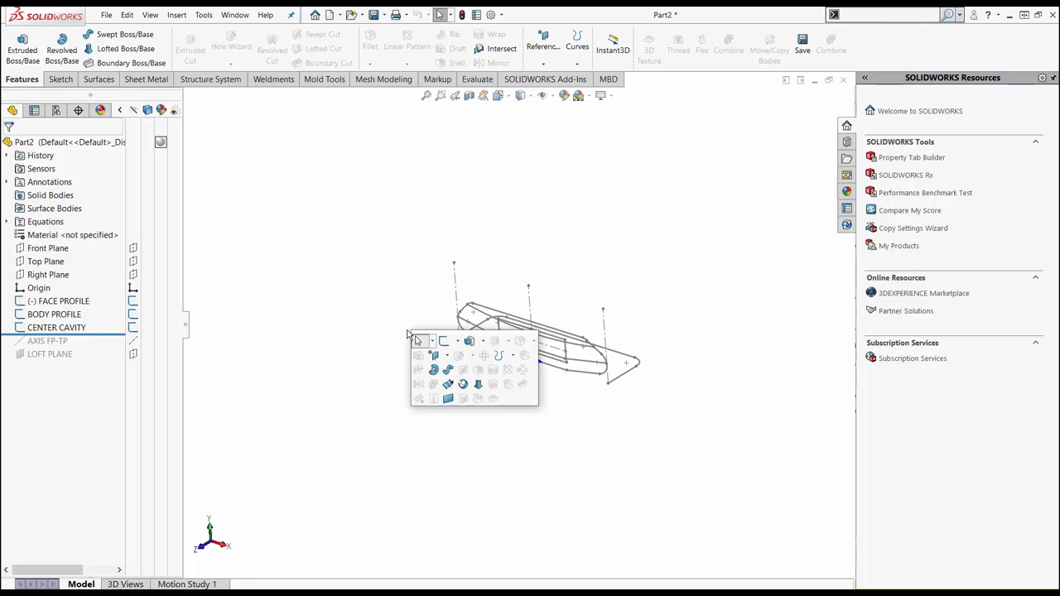
{"action": "left_click", "coordinate": [469, 343]}
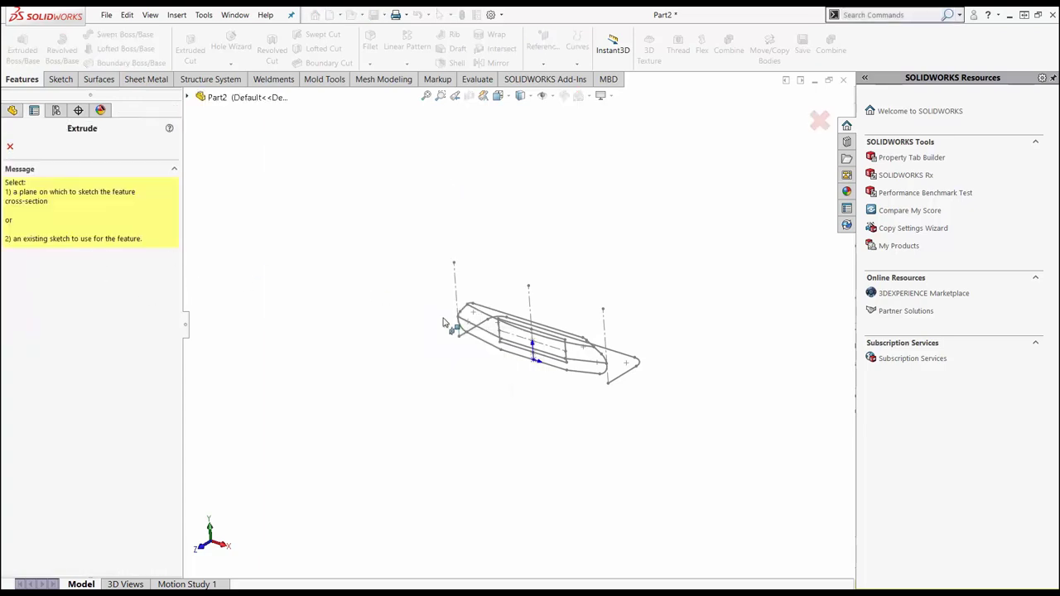
{"action": "left_click", "coordinate": [484, 307]}
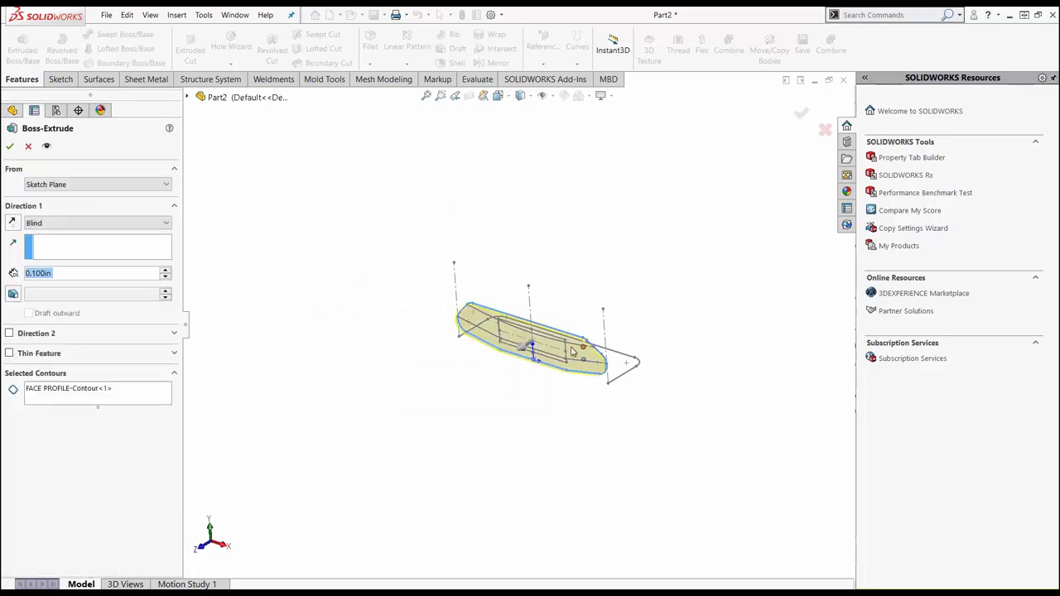
{"action": "left_click", "coordinate": [14, 226]}
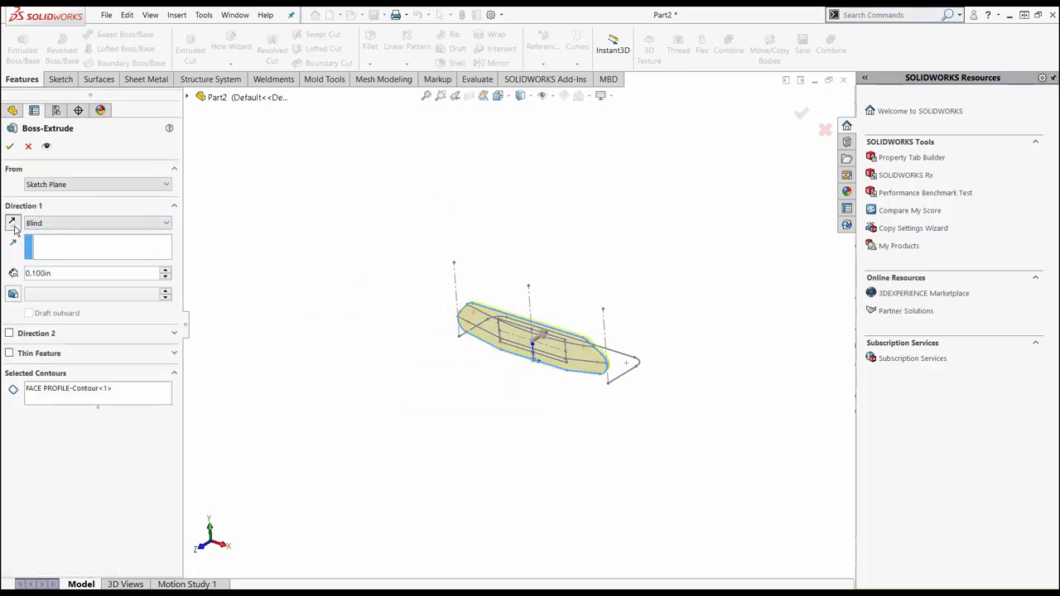
{"action": "double_click", "coordinate": [40, 275]}
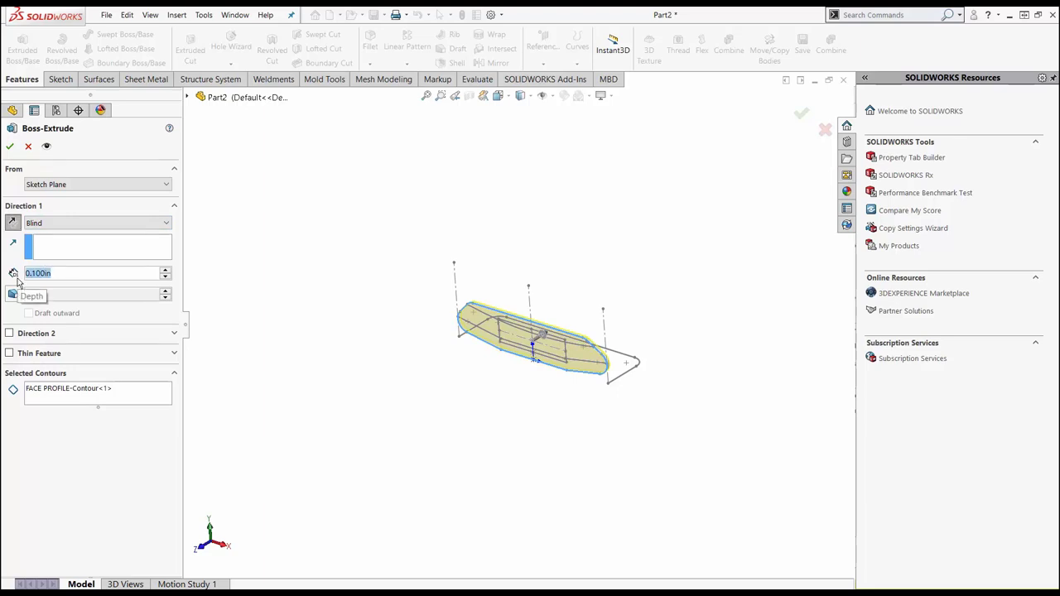
{"action": "type", "text": "="}
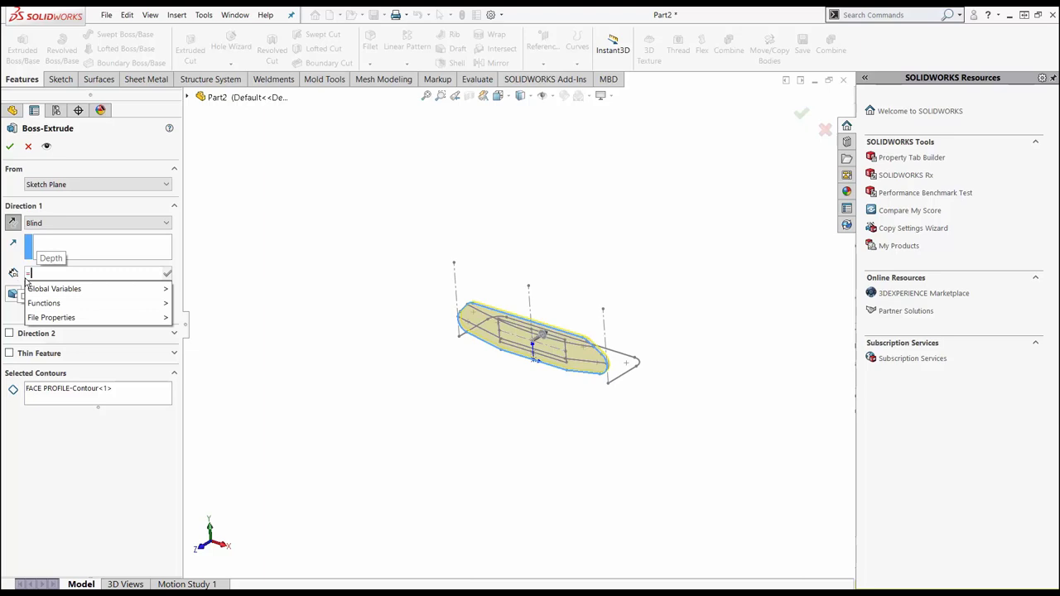
{"action": "mouse_move", "coordinate": [137, 290]}
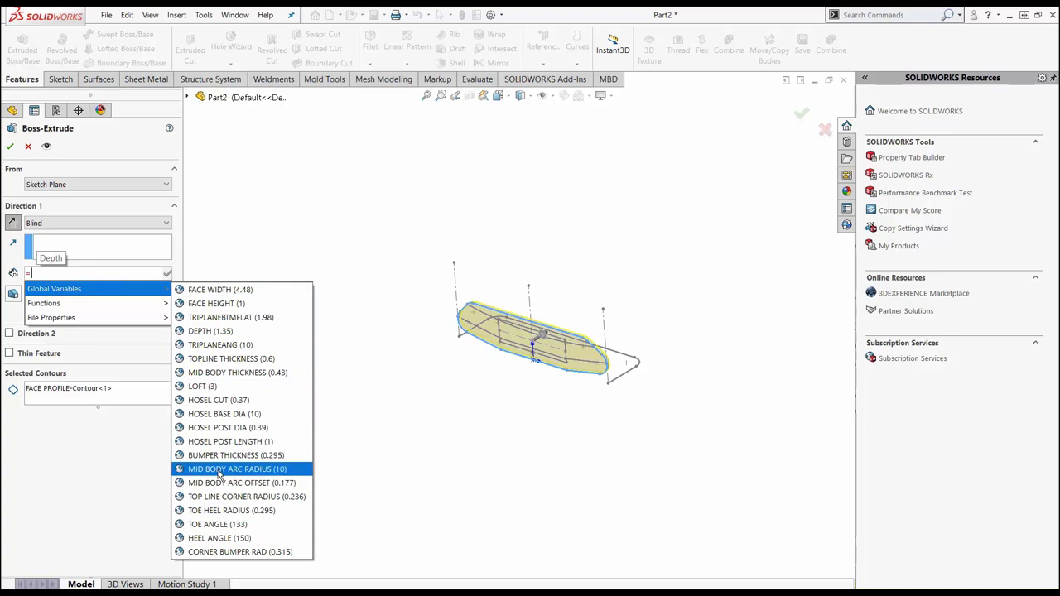
{"action": "left_click", "coordinate": [214, 359]}
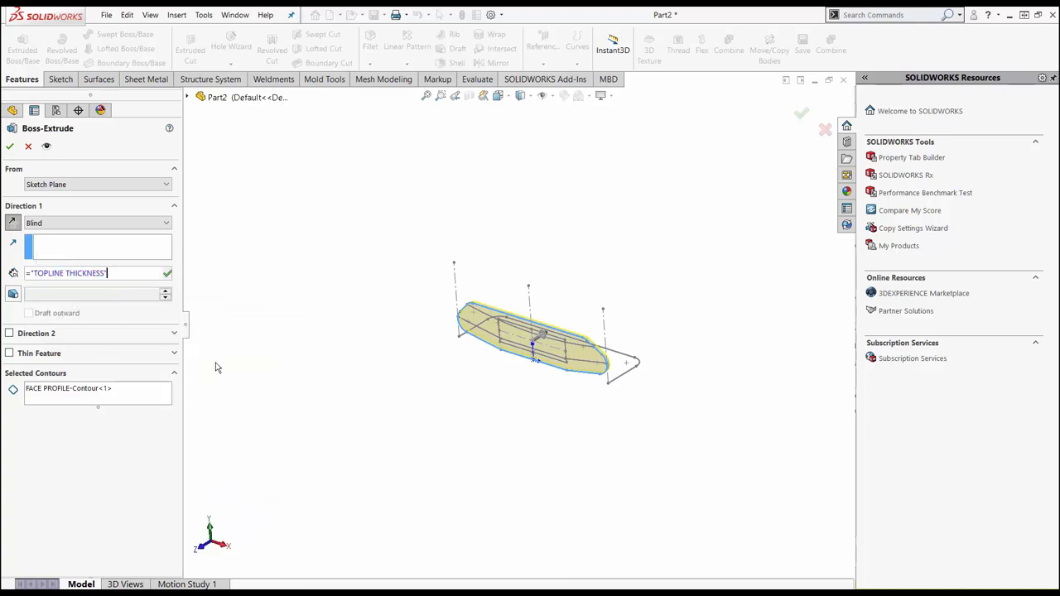
{"action": "left_click", "coordinate": [10, 147]}
- Set up a second boss extrude from the FACE PROFILE sketch using its middle and lower regions, with the direction reversed
{"action": "middle_click_drag", "start_coordinate": [389, 265], "coordinate": [575, 267]}
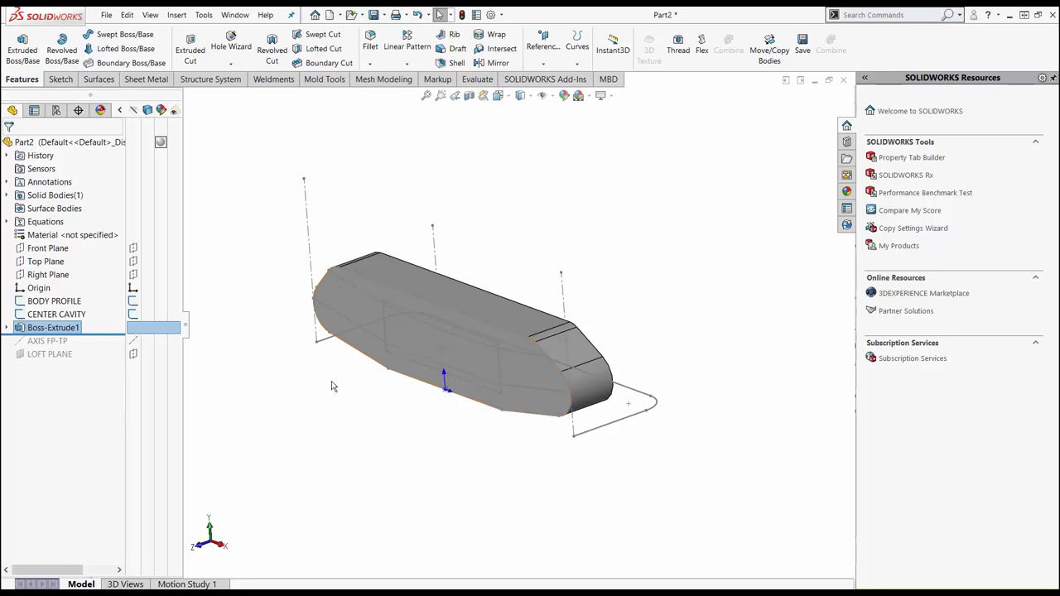
{"action": "left_click", "coordinate": [7, 330]}
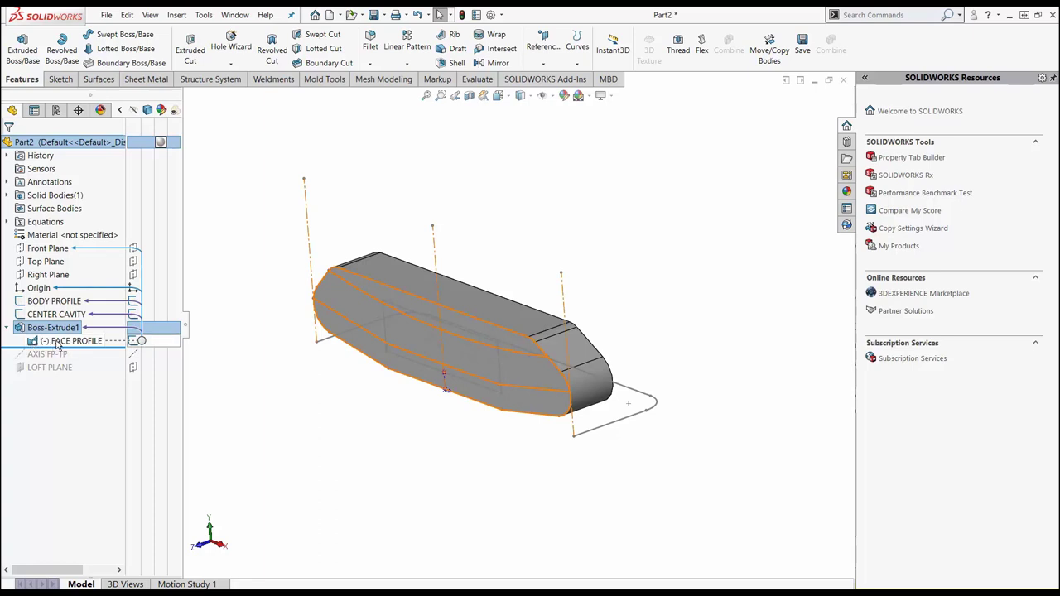
{"action": "left_click", "coordinate": [90, 342]}
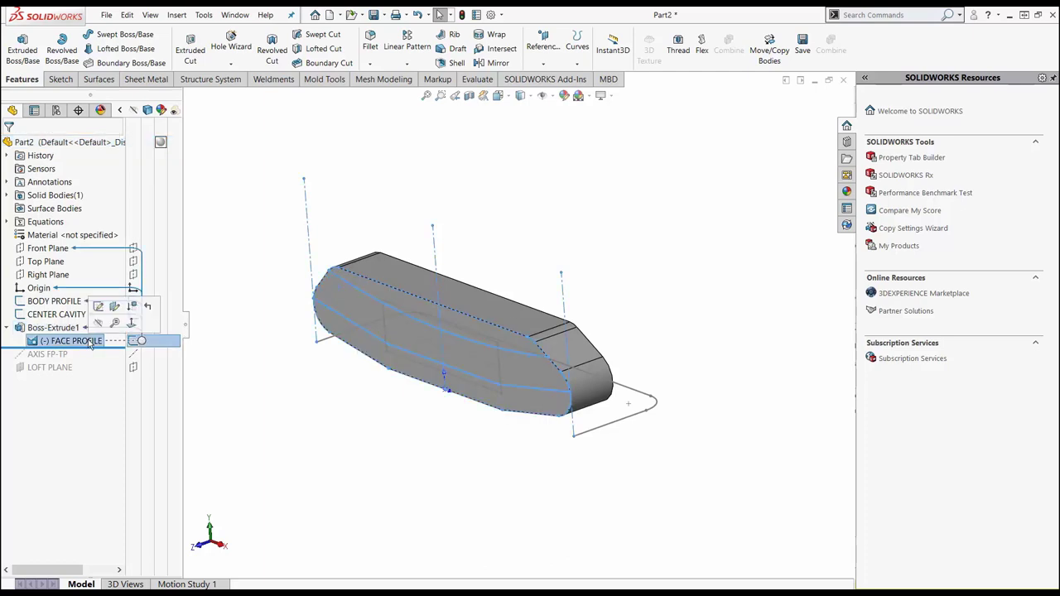
{"action": "key", "text": "s"}
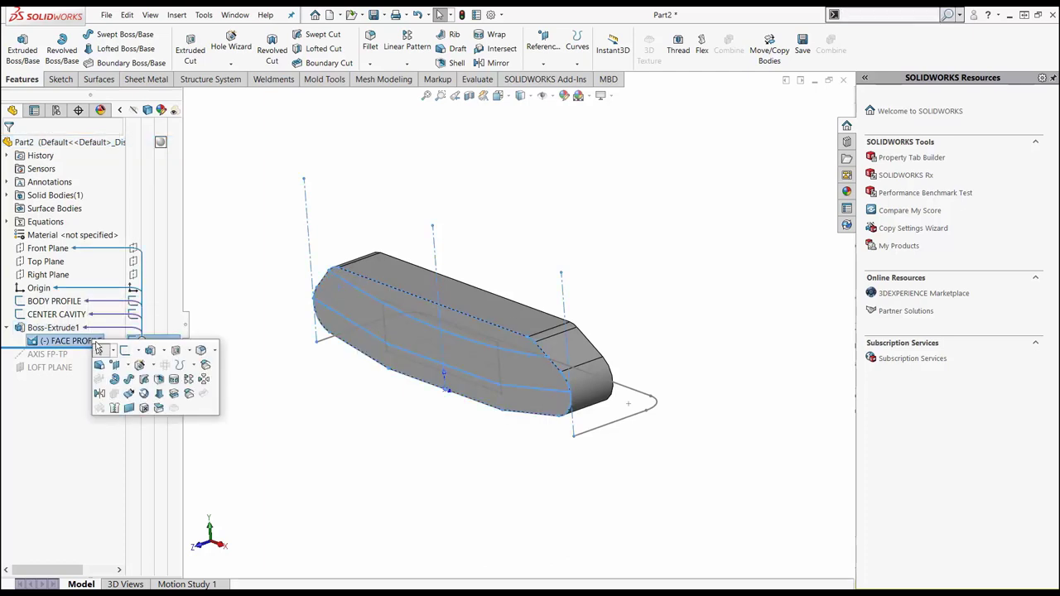
{"action": "left_click", "coordinate": [151, 351]}
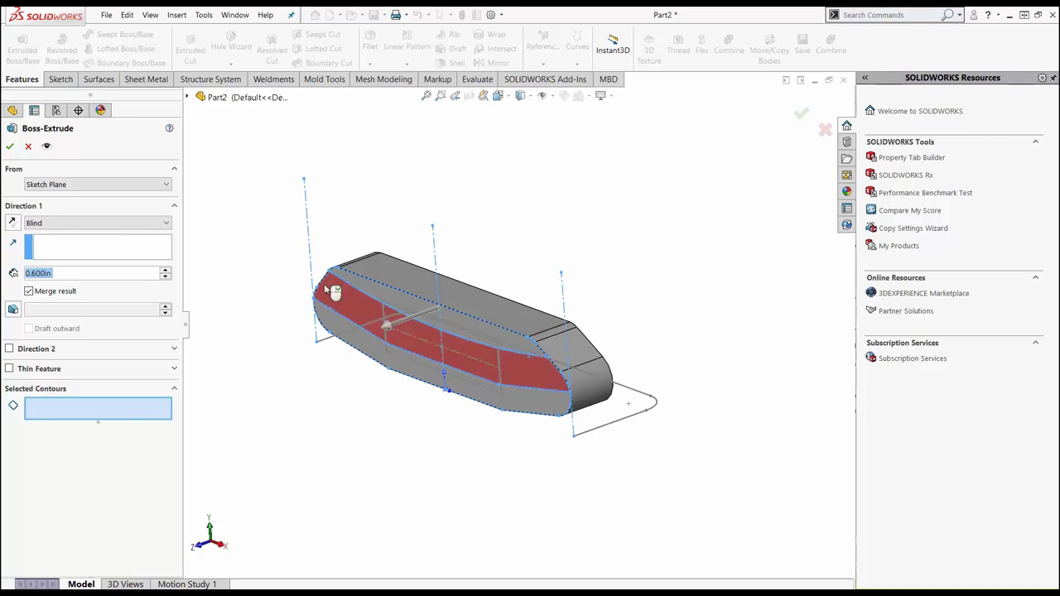
{"action": "left_click", "coordinate": [340, 300]}
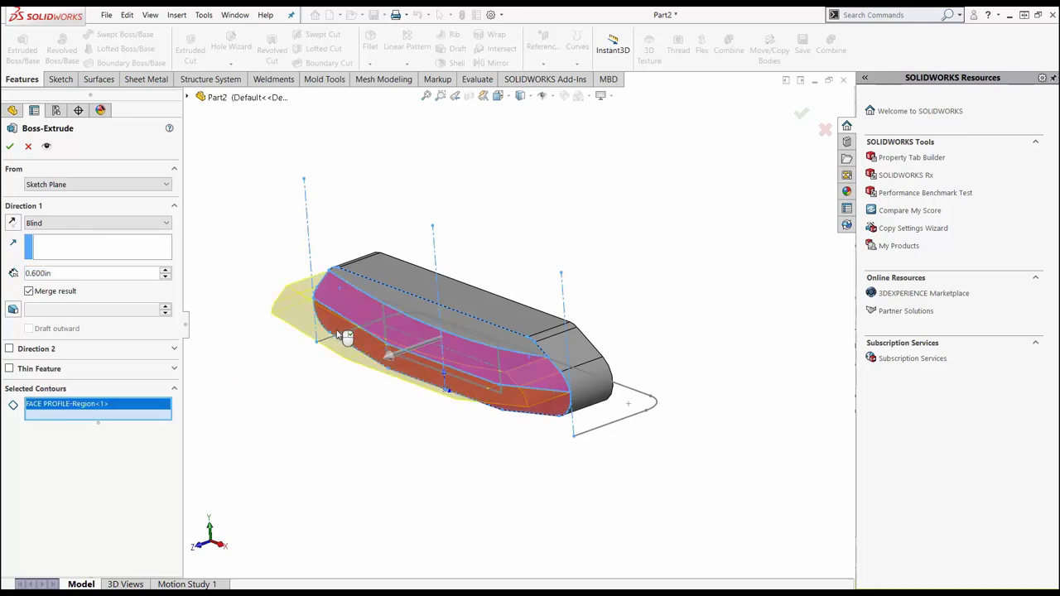
{"action": "left_click", "coordinate": [340, 335]}
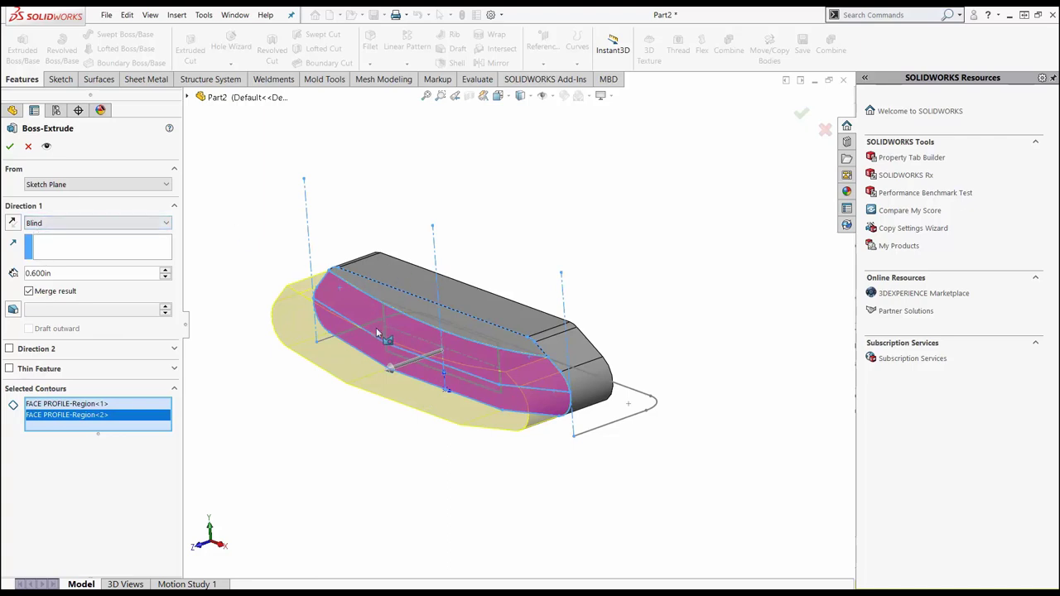
{"action": "left_click", "coordinate": [12, 224]}
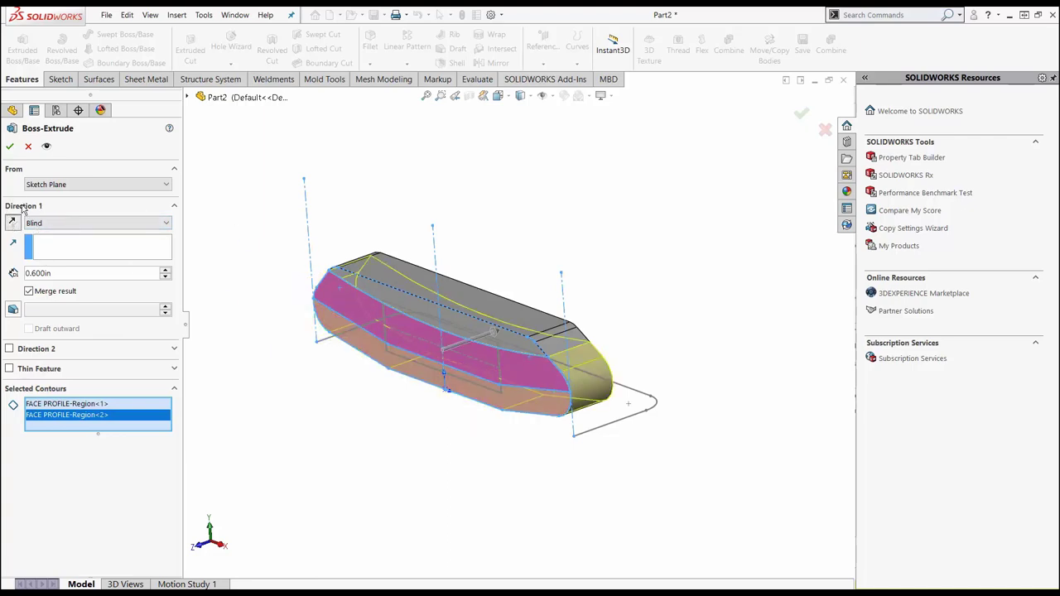
- Start the second extrusion from a Surface/Face/Plane reference, using the rear face of the first extrusion
{"action": "left_click", "coordinate": [50, 185]}
{"action": "left_click", "coordinate": [48, 207]}
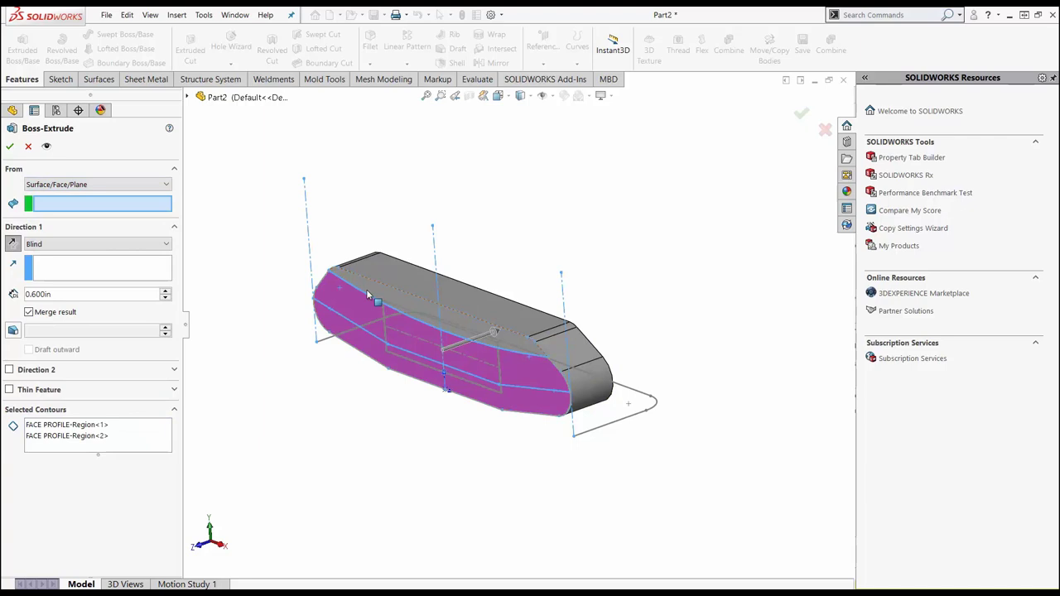
{"action": "middle_click_drag", "start_coordinate": [321, 278], "coordinate": [283, 312]}
{"action": "left_click", "coordinate": [578, 274]}
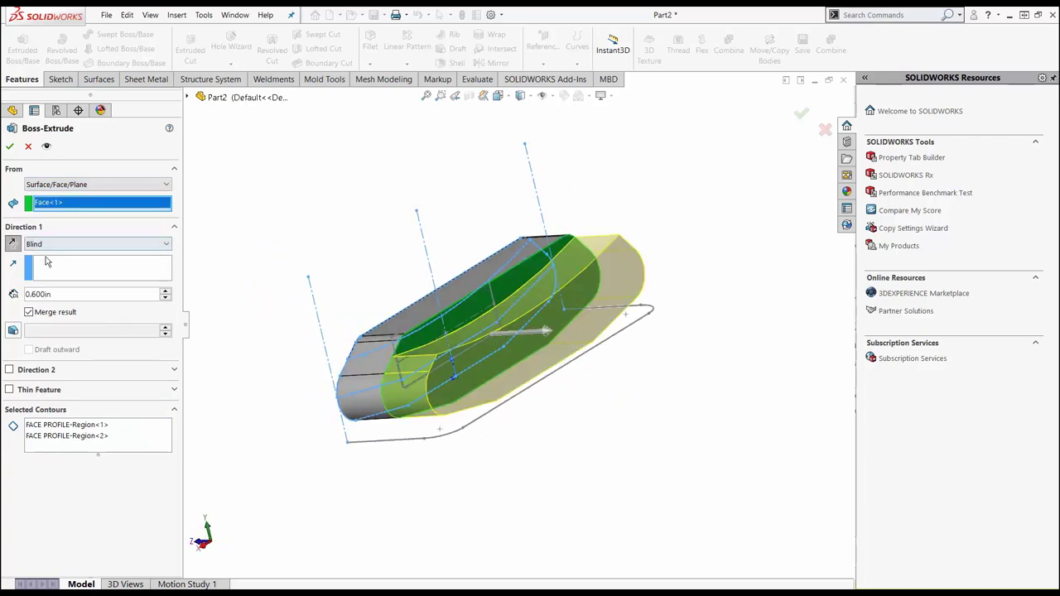
- Link the second extrusion's blind depth to the MID BODY THICKNESS global variable and complete the feature
{"action": "left_click_drag", "start_coordinate": [52, 294], "coordinate": [24, 295]}
{"action": "type", "text": "="}
{"action": "mouse_move", "coordinate": [43, 309]}
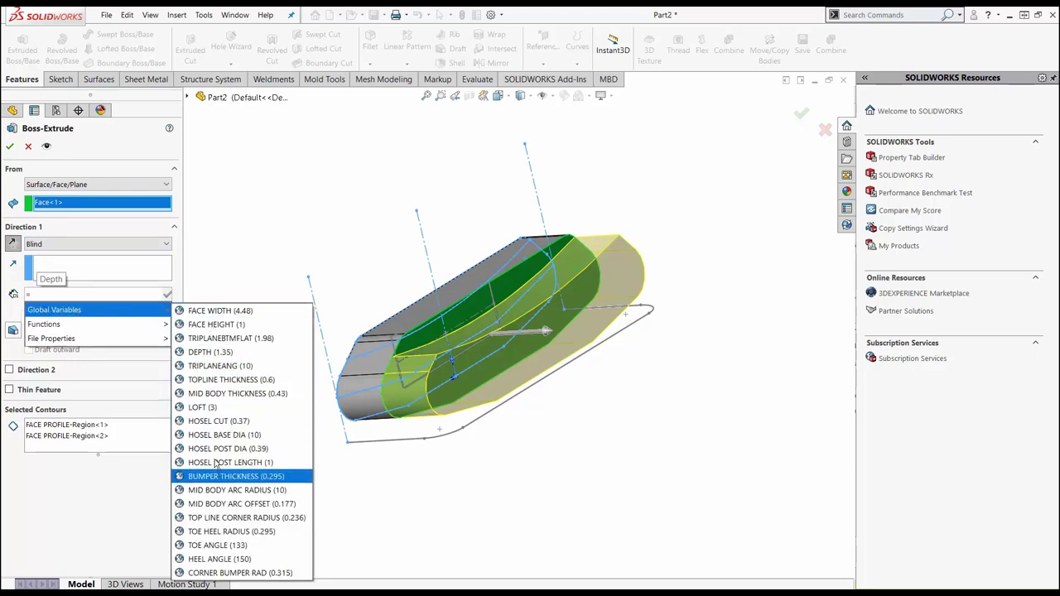
{"action": "left_click", "coordinate": [222, 394]}
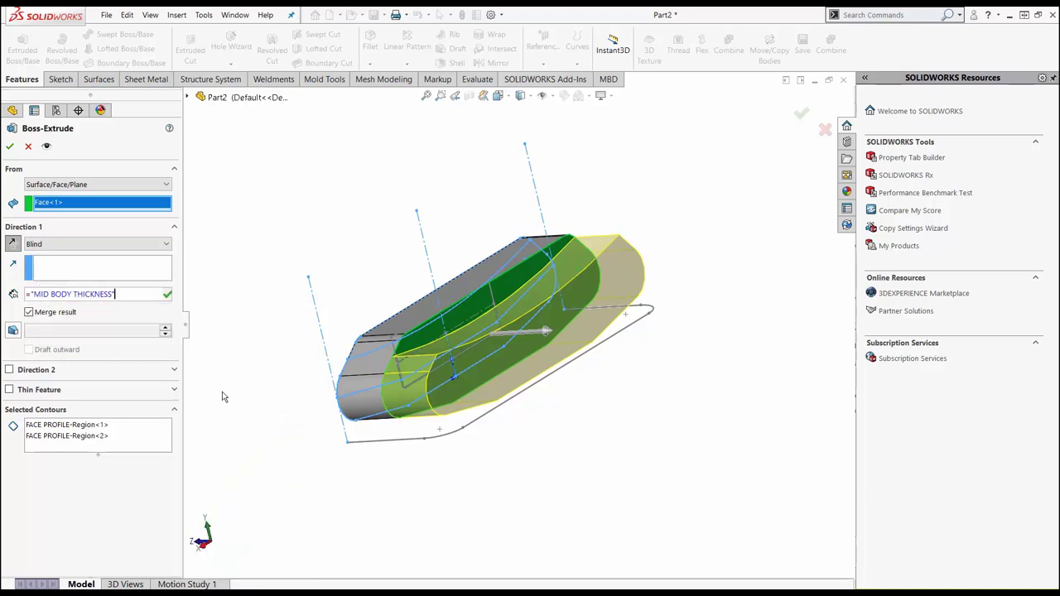
{"action": "left_click", "coordinate": [9, 146]}
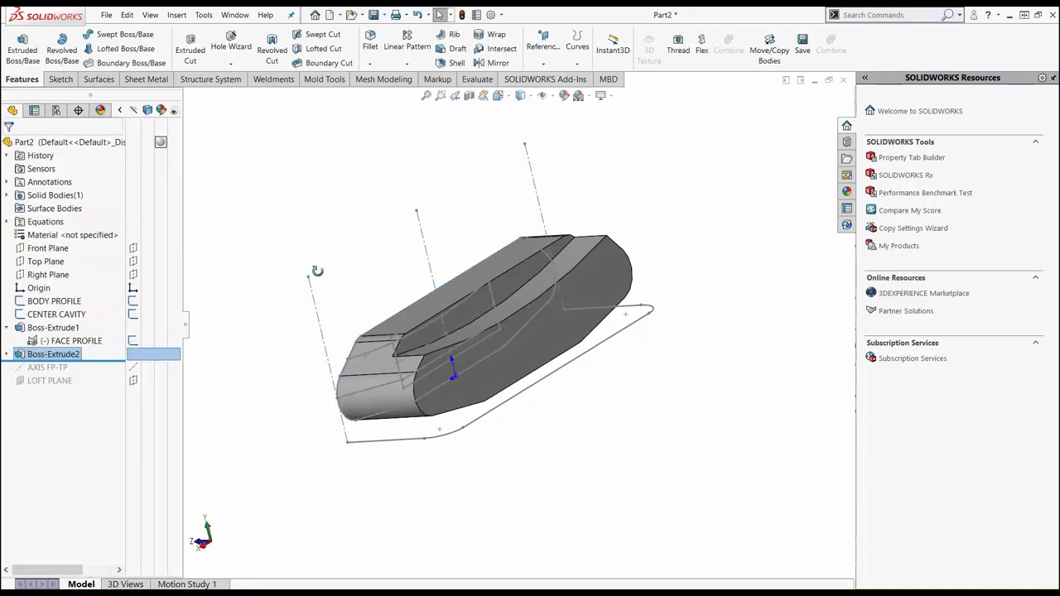
{"action": "middle_click_drag", "start_coordinate": [317, 271], "coordinate": [431, 344]}
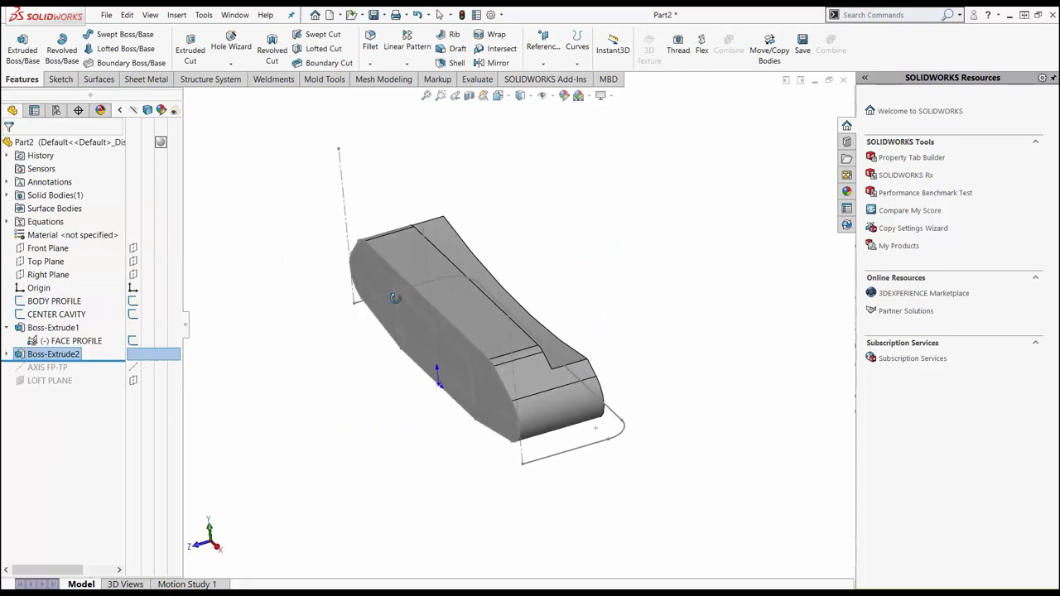
{"action": "left_click", "coordinate": [71, 341]}
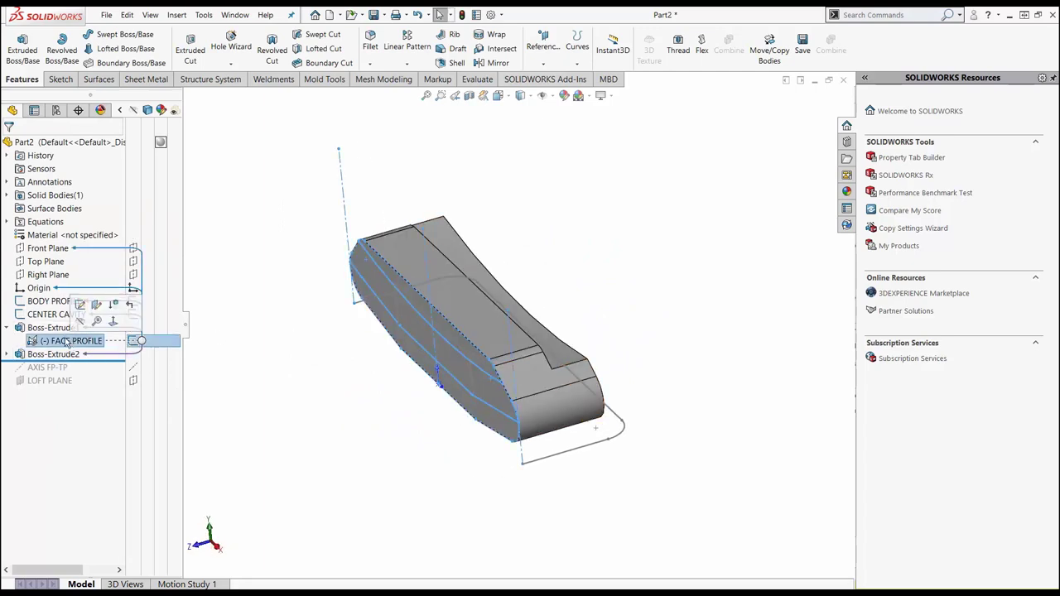
{"action": "key", "text": "s"}
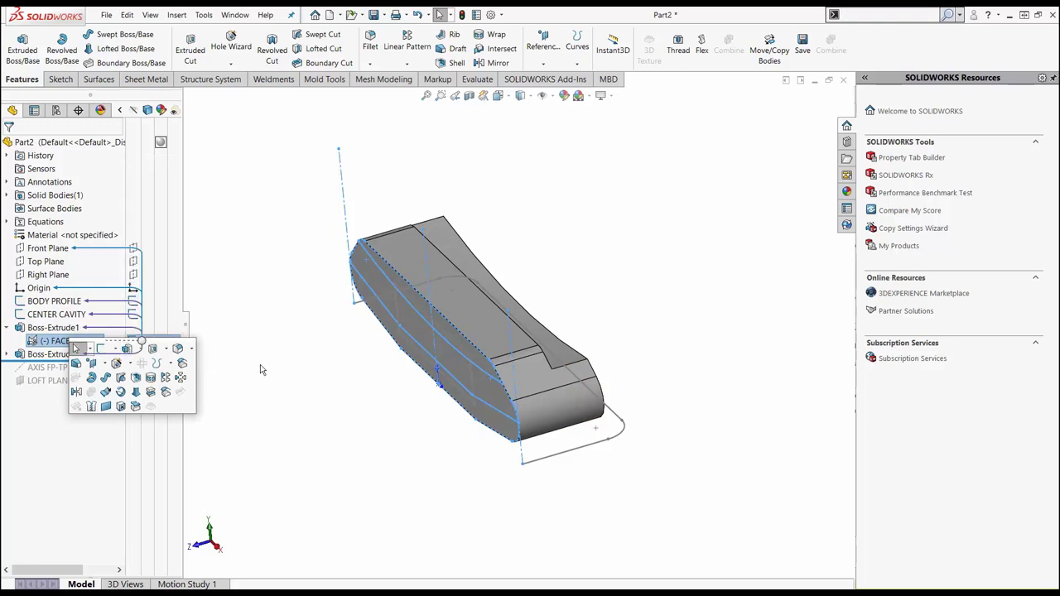
{"action": "key", "text": "Escape"}
{"action": "key", "text": "Escape"}
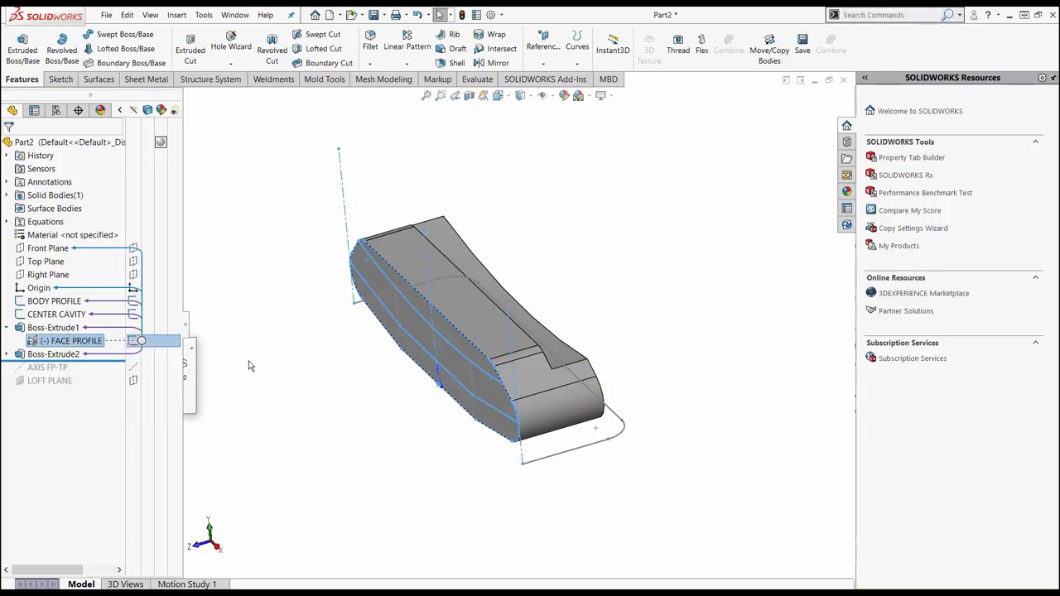
- Create an extruded surface from the BODY PROFILE sketch with a Mid Plane end condition and a depth of 2.5 in
{"action": "left_click", "coordinate": [58, 302]}
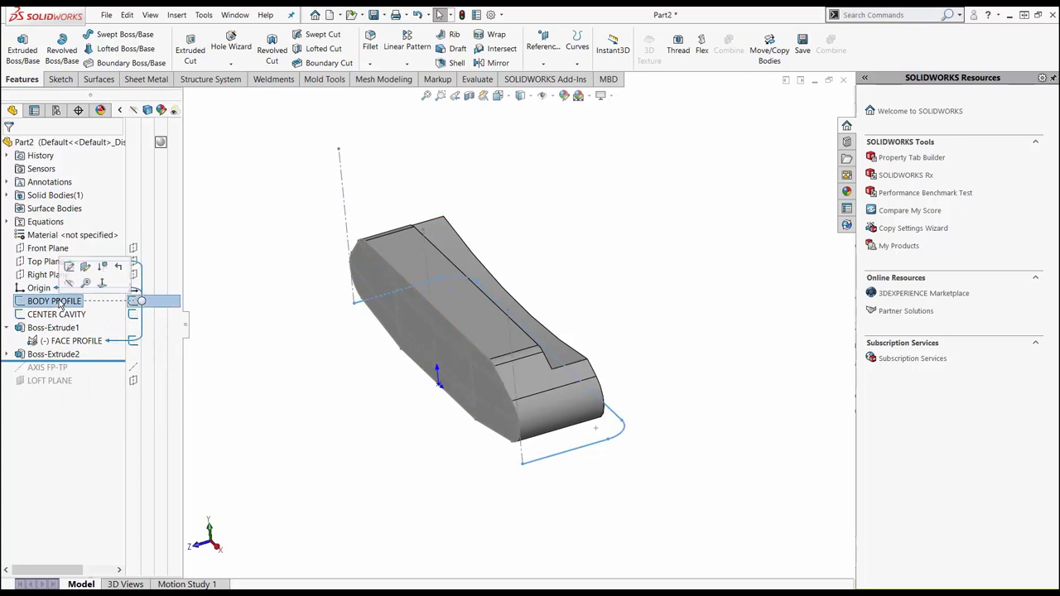
{"action": "key", "text": "s"}
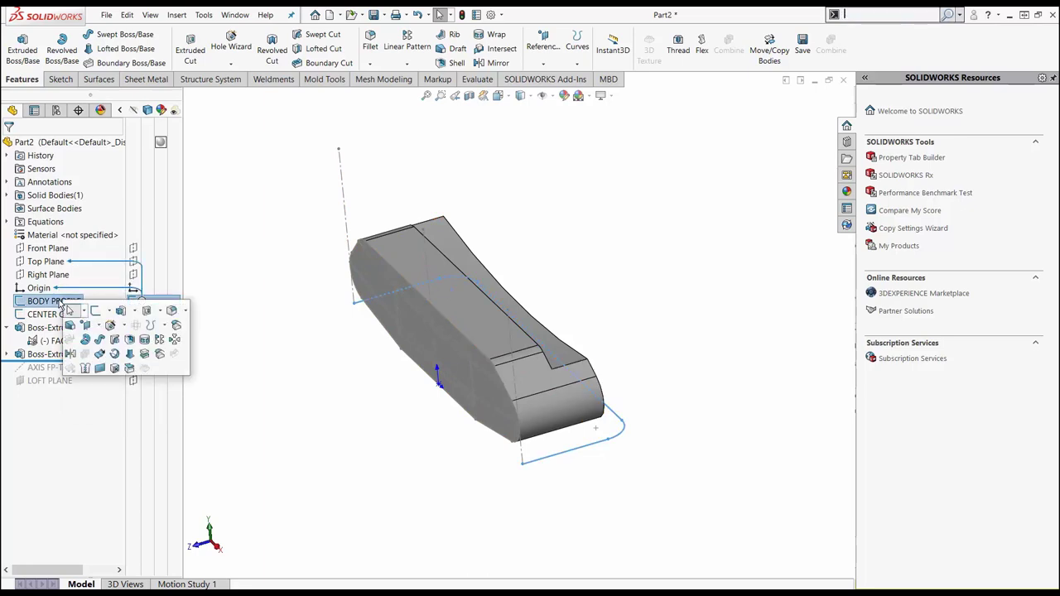
{"action": "left_click", "coordinate": [98, 355]}
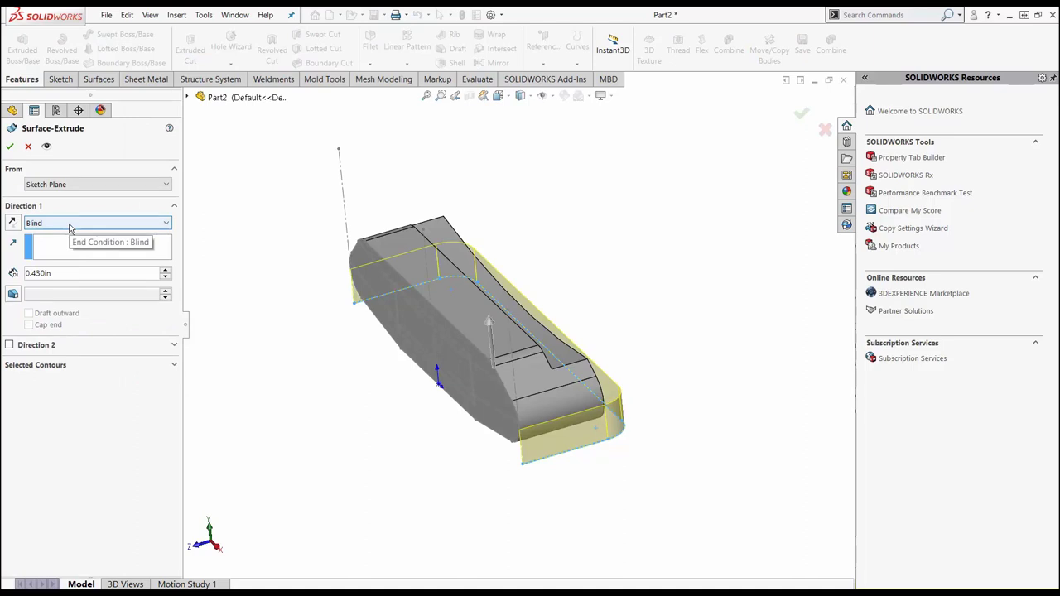
{"action": "left_click", "coordinate": [70, 223]}
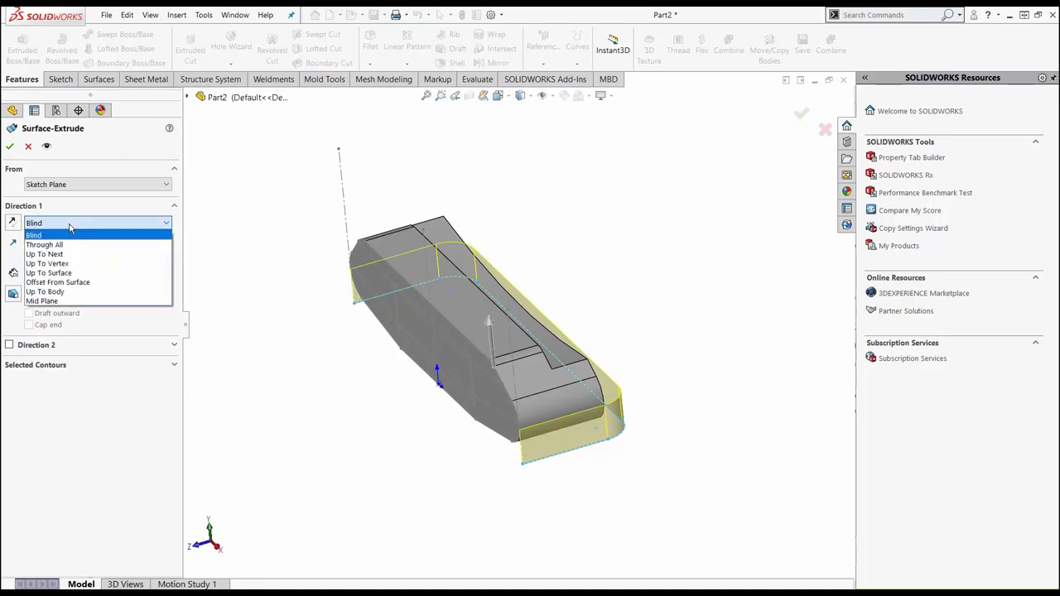
{"action": "left_click", "coordinate": [48, 301]}
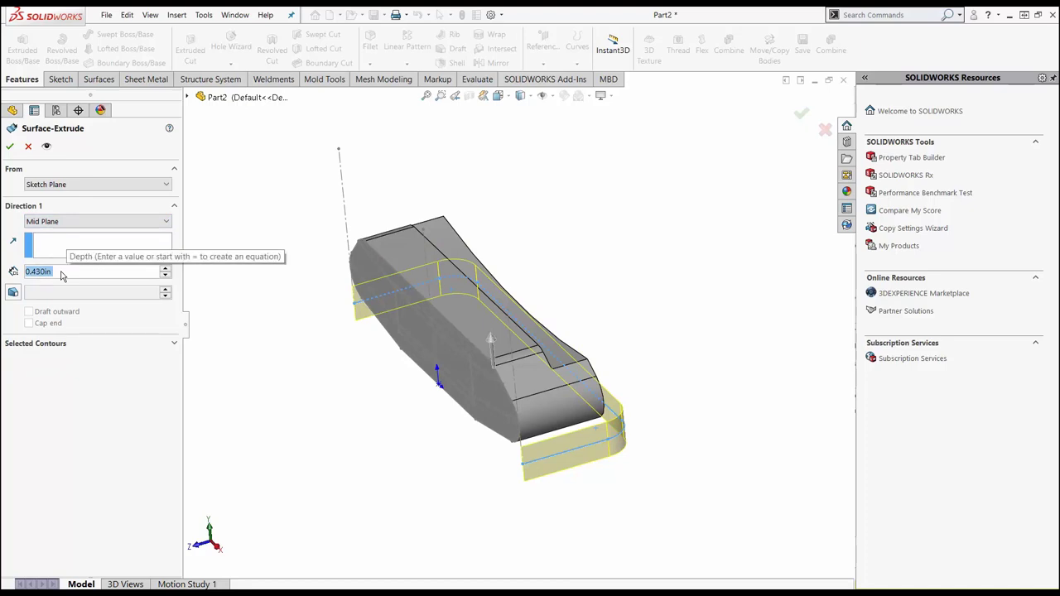
{"action": "type", "text": "2.5"}
{"action": "key", "text": "Return"}
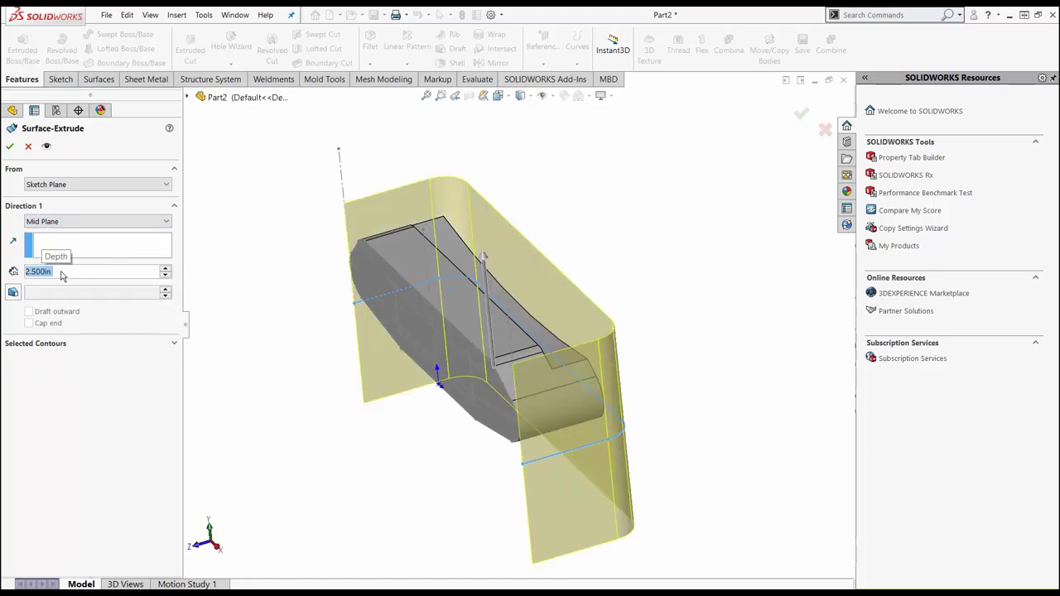
{"action": "left_click", "coordinate": [12, 147]}
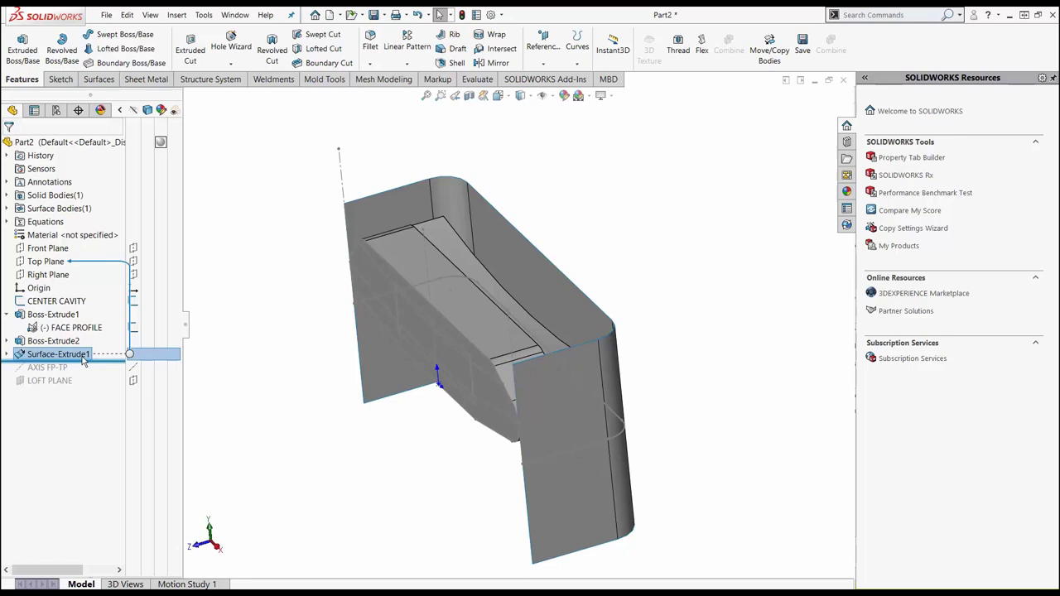
- Extrude the lower region of the FACE PROFILE sketch Up To Surface, ending at the surface extruded from BODY PROFILE
{"action": "left_click", "coordinate": [51, 316]}
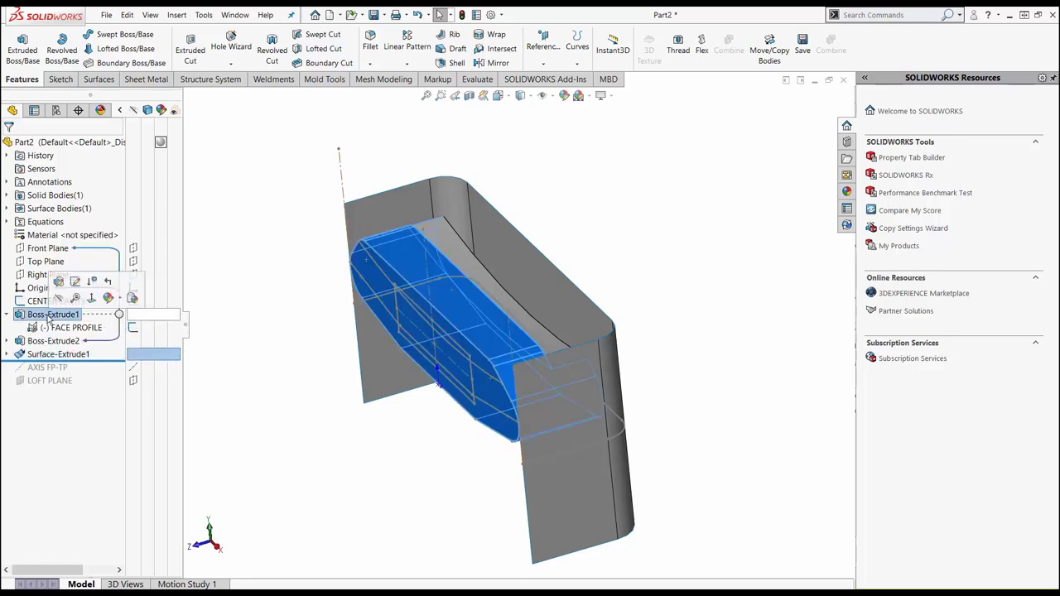
{"action": "left_click", "coordinate": [89, 329]}
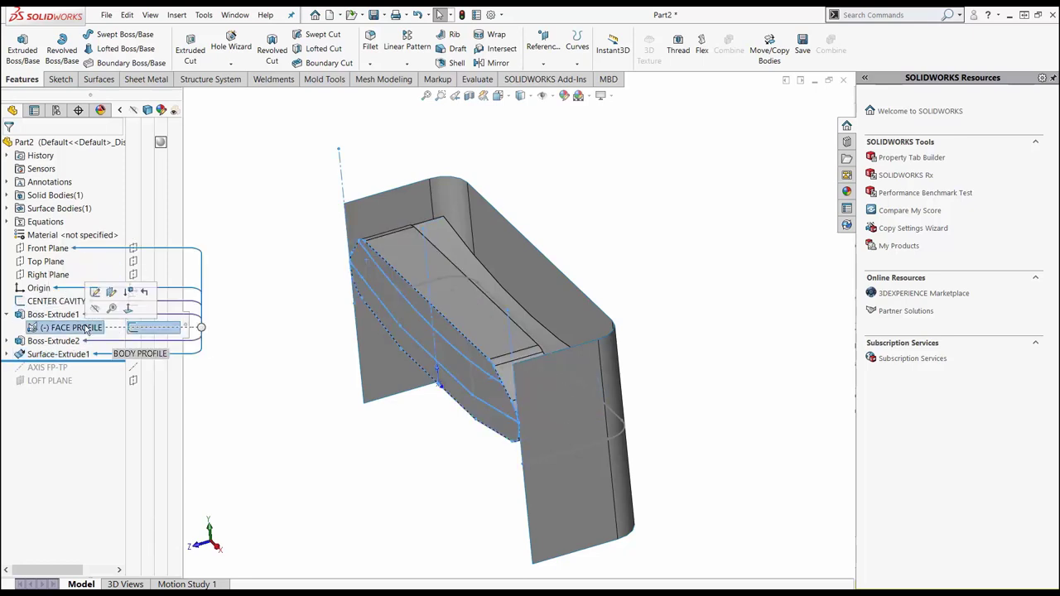
{"action": "key", "text": "s"}
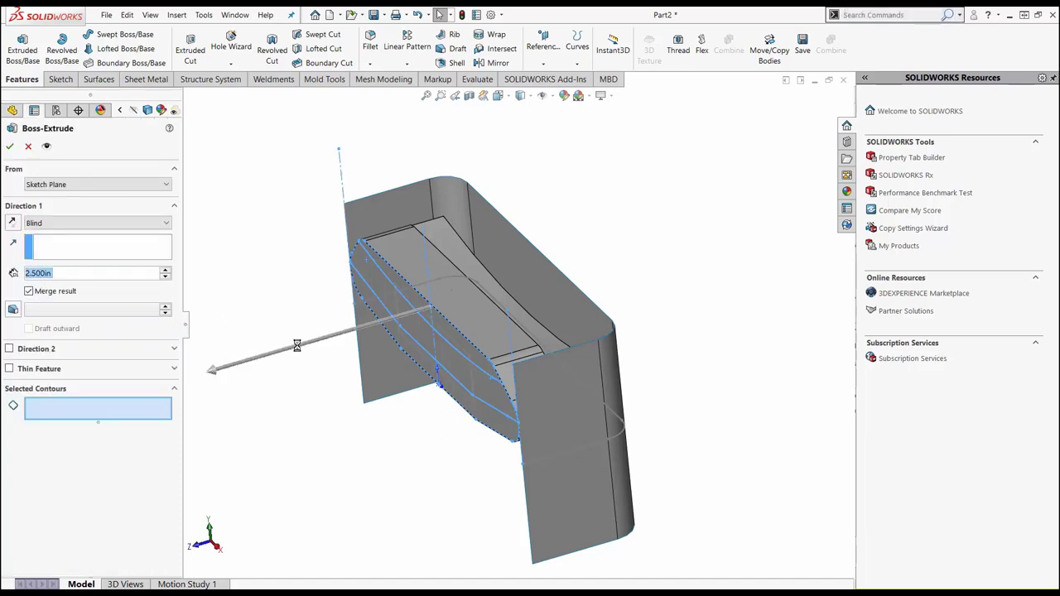
{"action": "left_click", "coordinate": [397, 335]}
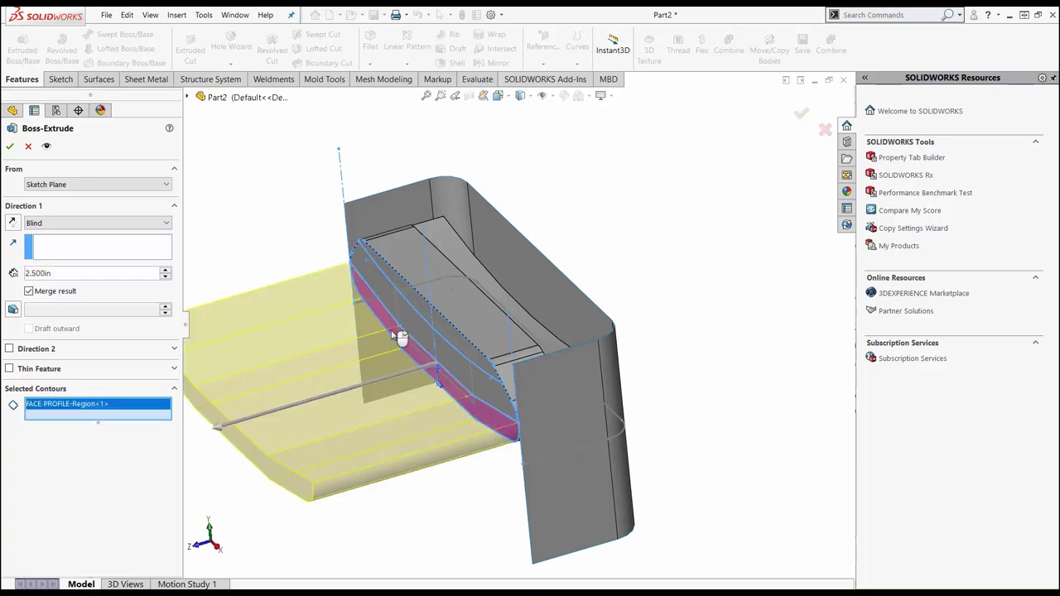
{"action": "left_click", "coordinate": [50, 224]}
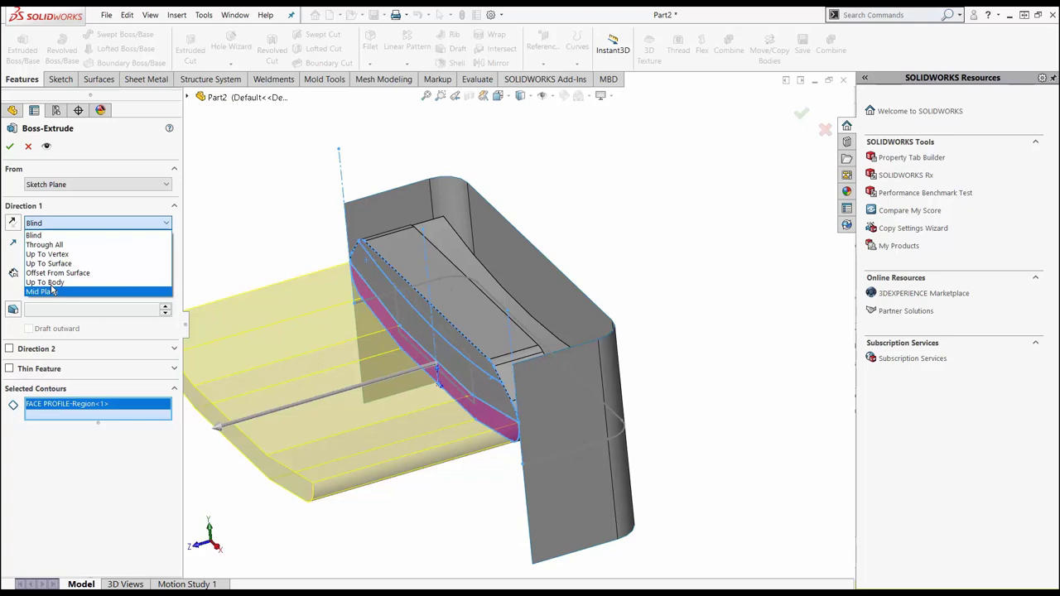
{"action": "left_click", "coordinate": [51, 263]}
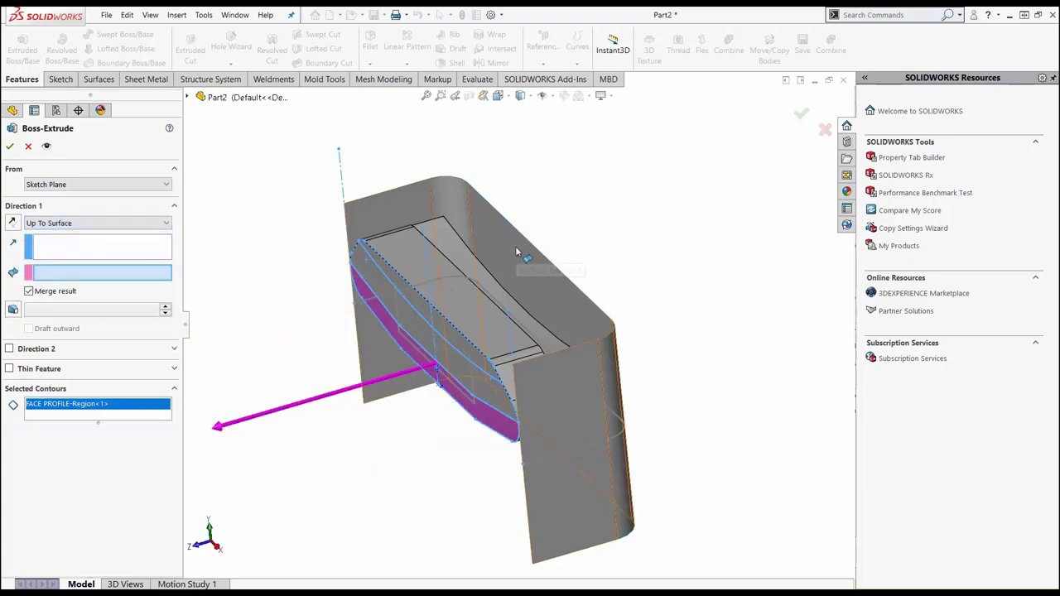
{"action": "left_click", "coordinate": [516, 250]}
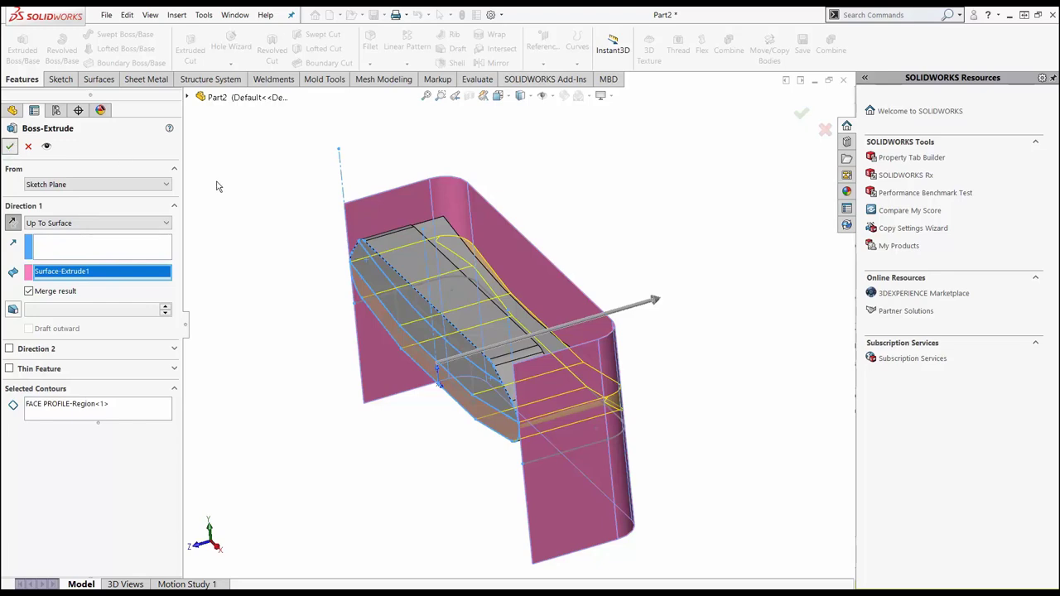
- Hide the surface body extruded from the BODY PROFILE sketch
{"action": "left_click", "coordinate": [372, 212]}
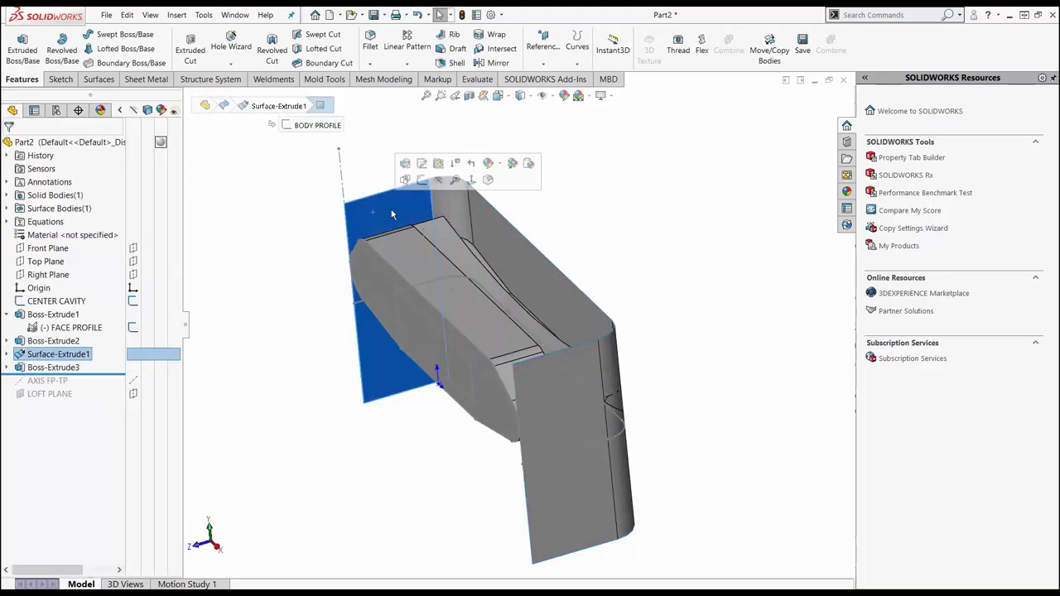
{"action": "left_click", "coordinate": [438, 186]}
{"action": "middle_click_drag", "start_coordinate": [421, 309], "coordinate": [365, 365]}
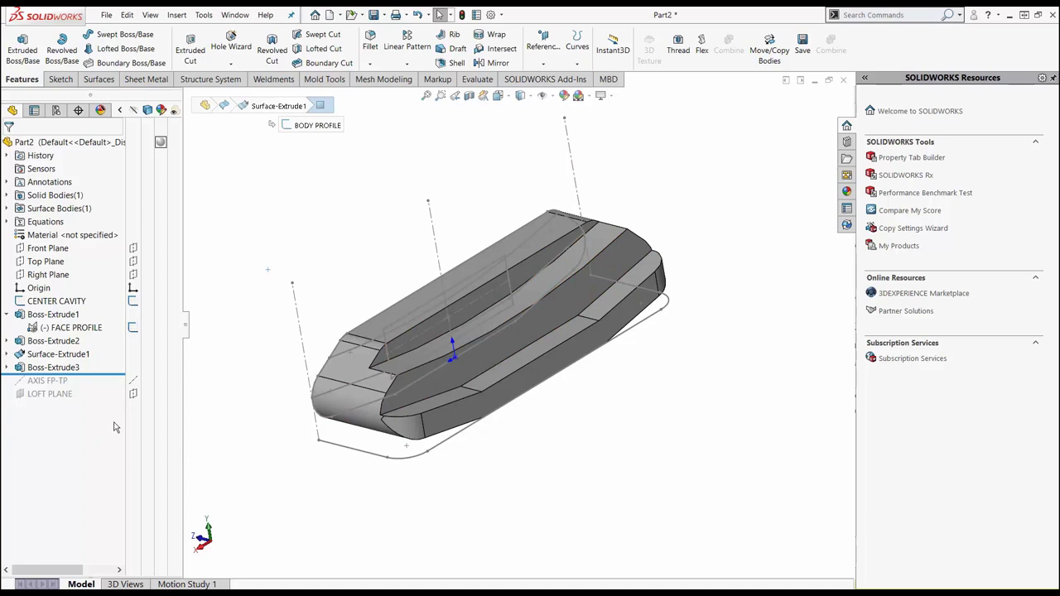
{"action": "mouse_move", "coordinate": [344, 304]}
{"action": "middle_mouse_down"}
{"action": "mouse_move", "coordinate": [392, 314]}
{"action": "mouse_move", "coordinate": [356, 284]}
{"action": "mouse_move", "coordinate": [336, 313]}
{"action": "middle_mouse_up"}
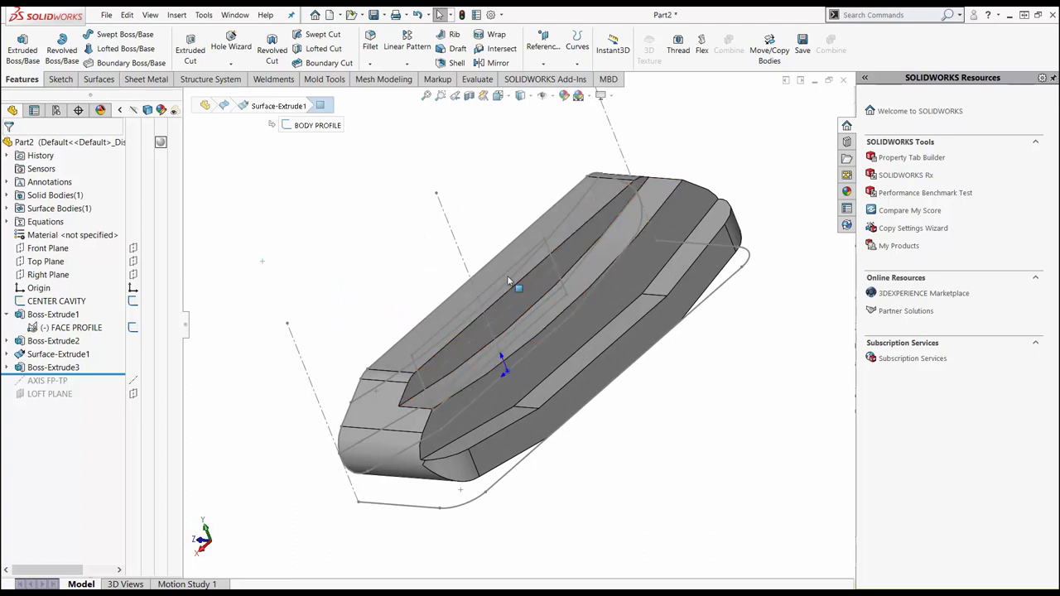
- Start a neutral-plane draft and add the upper ledge face of the second extrusion to the faces to draft
{"action": "key", "text": "space"}
{"action": "left_click", "coordinate": [546, 374]}
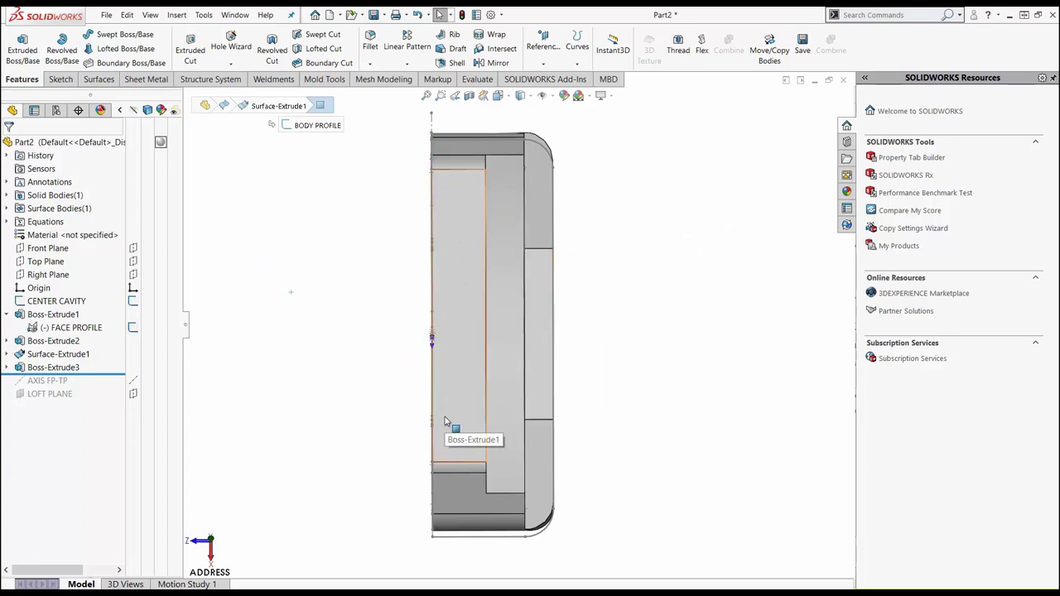
{"action": "left_click", "coordinate": [229, 346]}
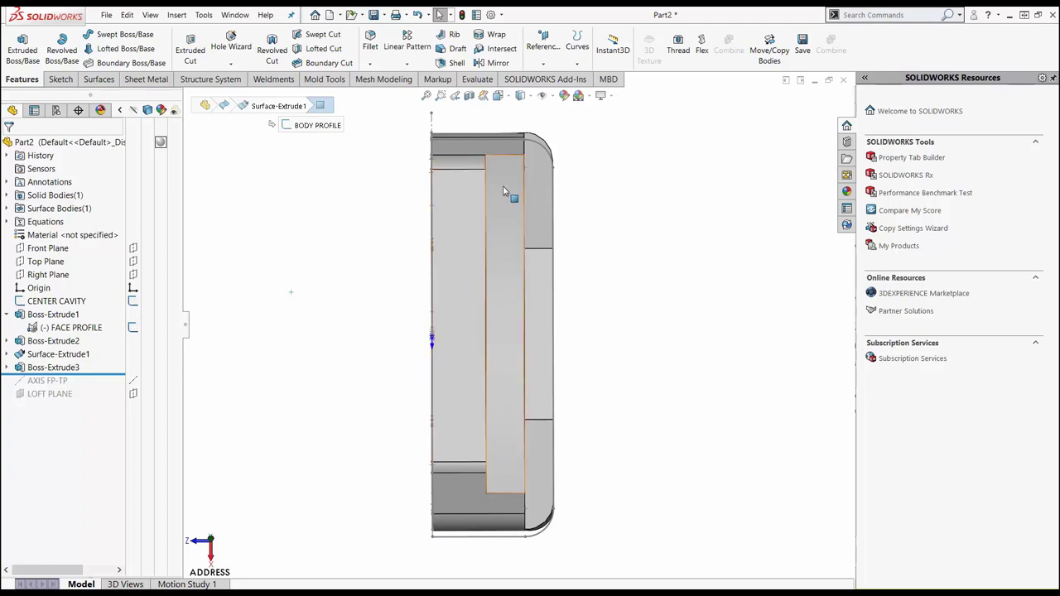
{"action": "key", "text": "ctrl+7"}
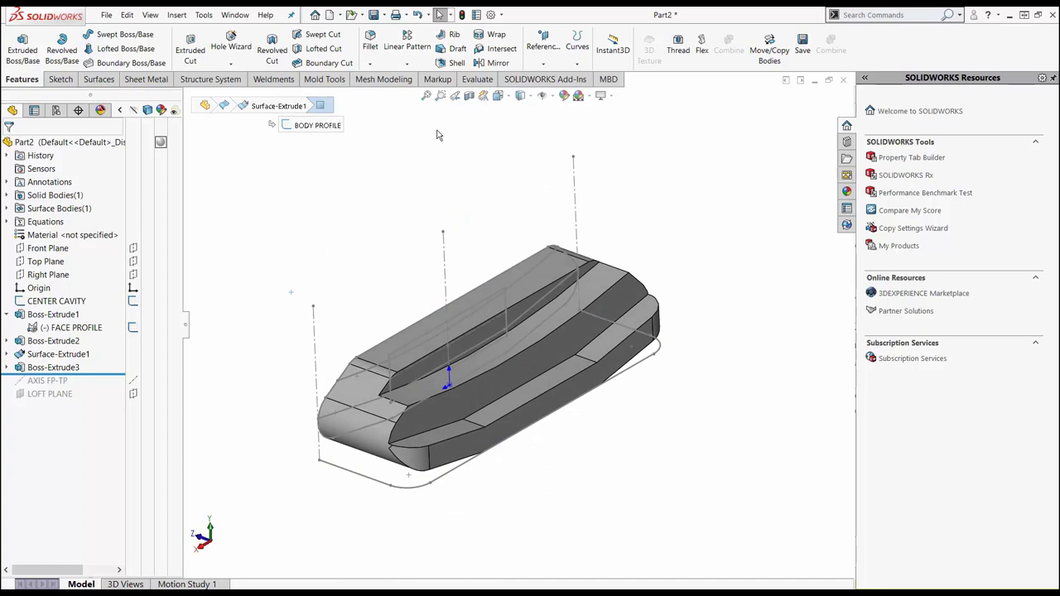
{"action": "key", "text": "s"}
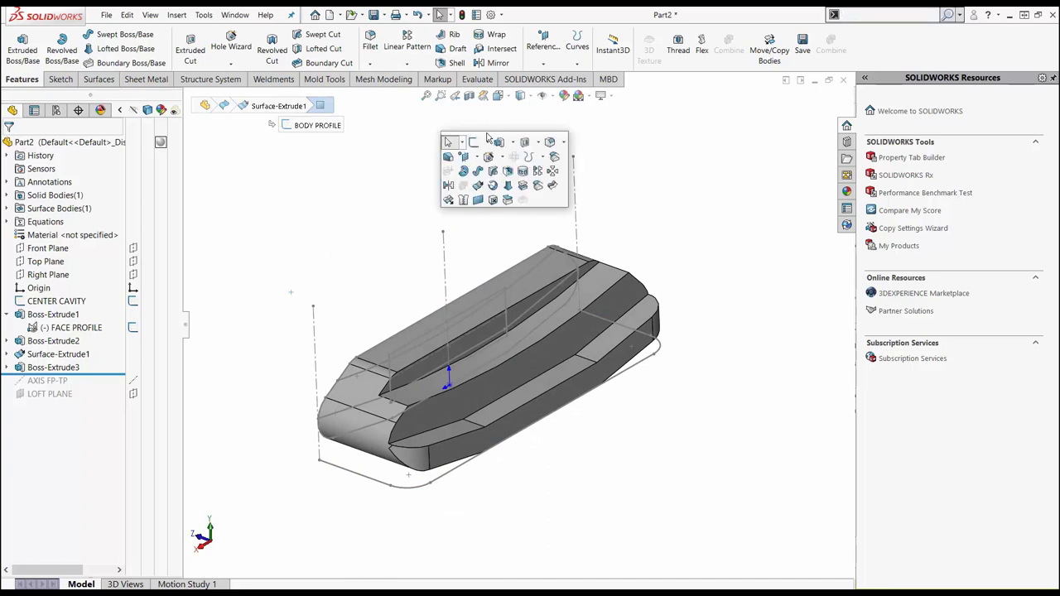
{"action": "left_click", "coordinate": [447, 159]}
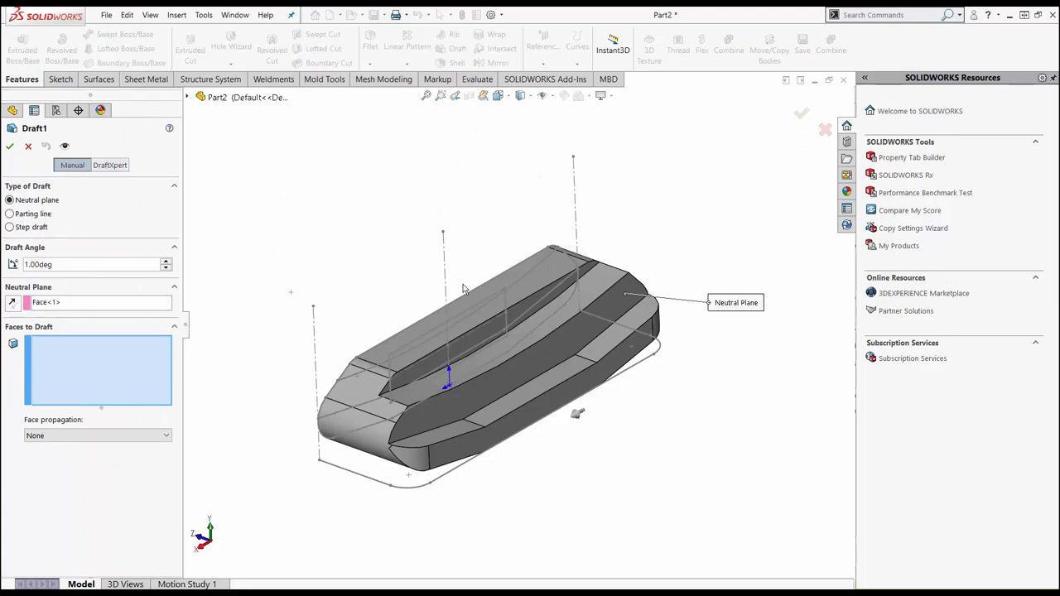
{"action": "left_click", "coordinate": [527, 306]}
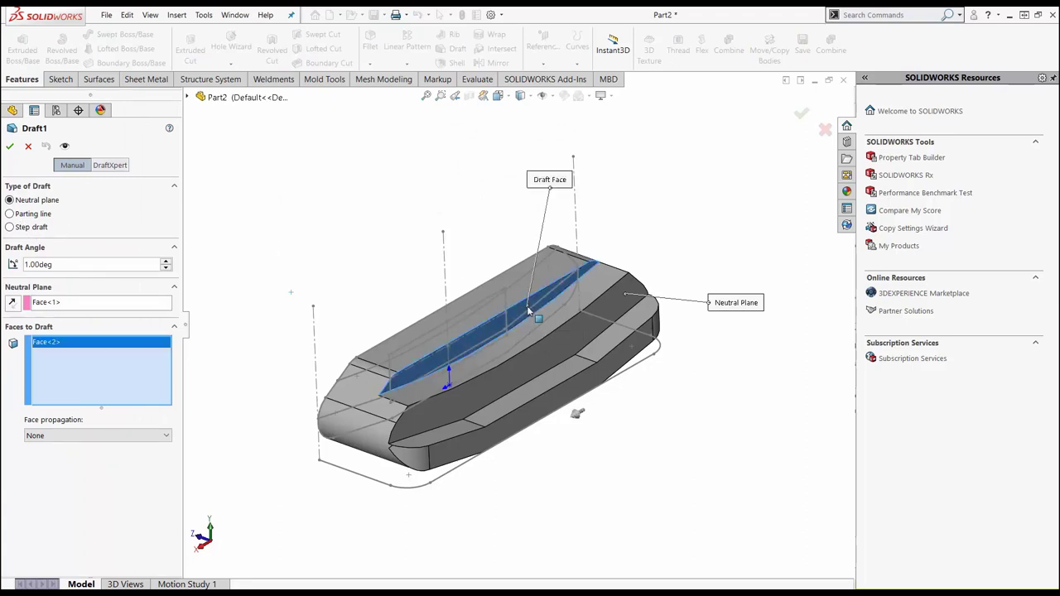
{"action": "left_click", "coordinate": [75, 306]}
{"action": "left_click", "coordinate": [66, 356]}
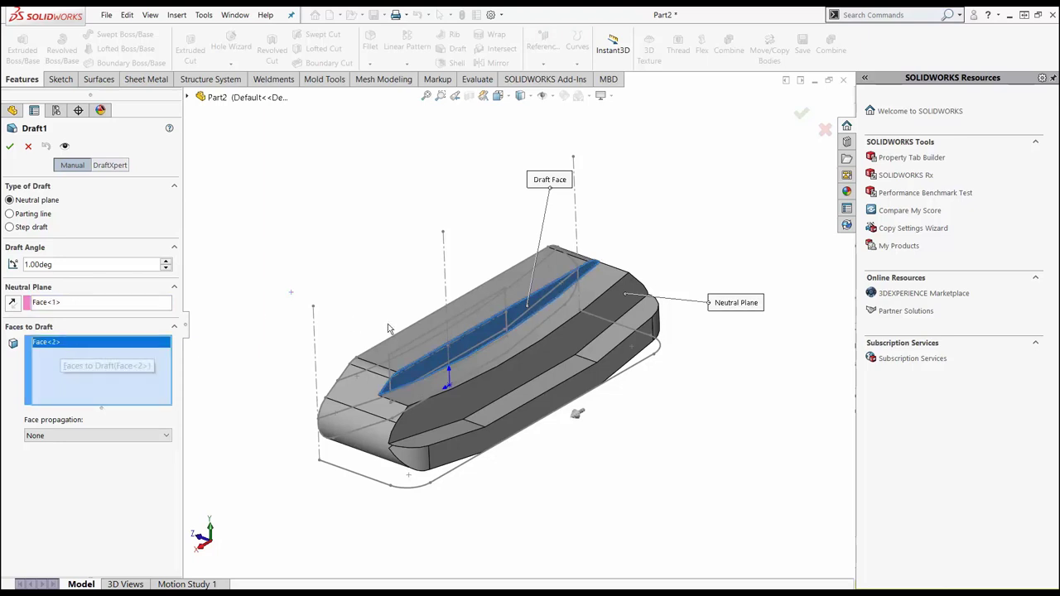
{"action": "left_click", "coordinate": [531, 336]}
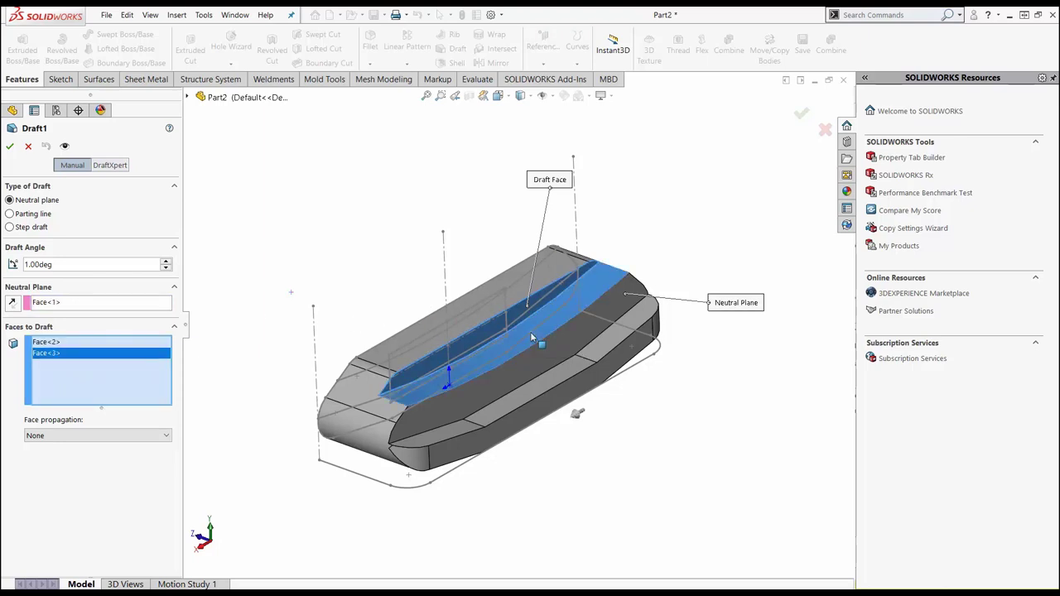
- Remove the first extrusion's rear wall from the faces to draft and make it the neutral plane instead of the preselected face
{"action": "left_click", "coordinate": [44, 342]}
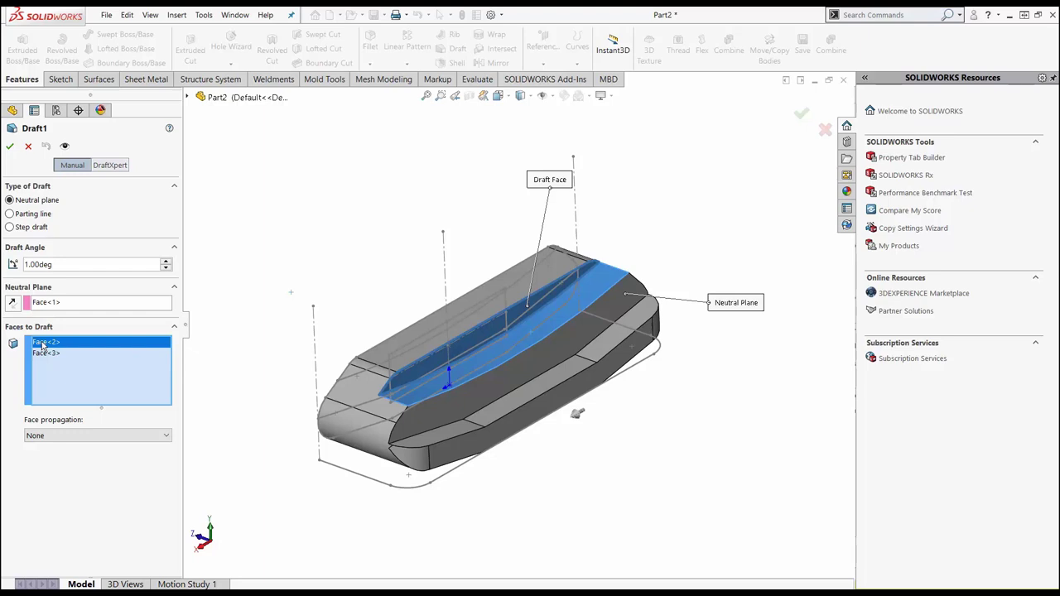
{"action": "key", "text": "Delete"}
{"action": "left_click", "coordinate": [49, 304]}
{"action": "key", "text": "Delete"}
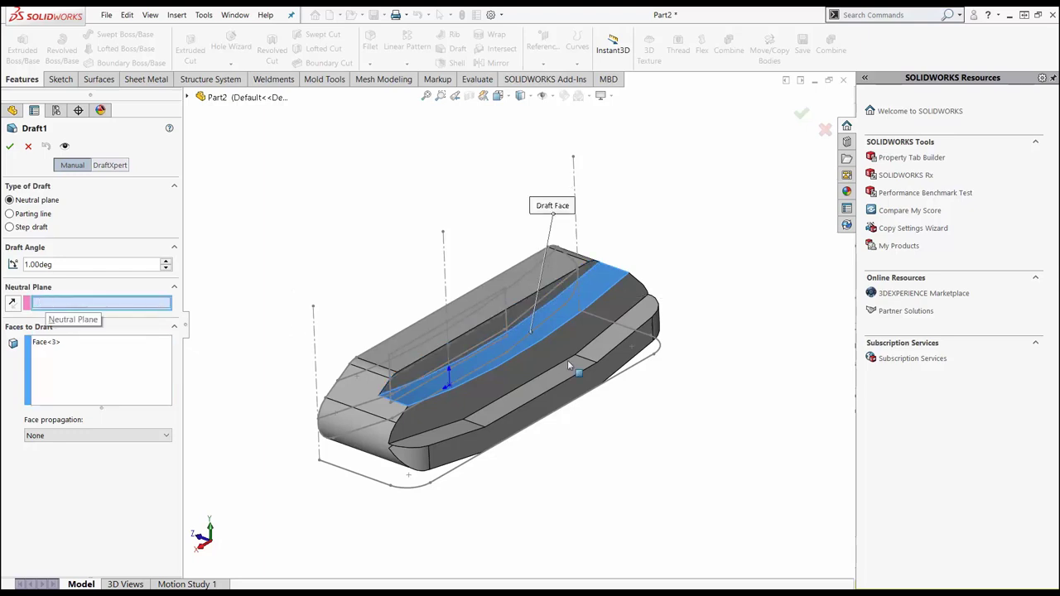
{"action": "left_click", "coordinate": [514, 318]}
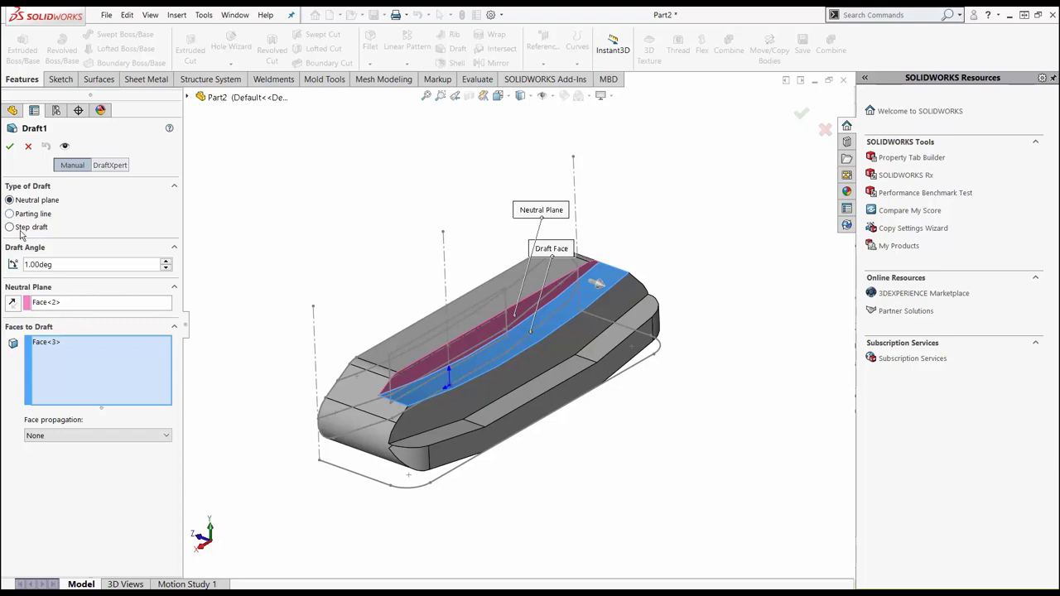
- Set the draft angle to 22.5 degrees and complete the draft of the ledge face
{"action": "left_click", "coordinate": [64, 265]}
{"action": "type", "text": "22.5"}
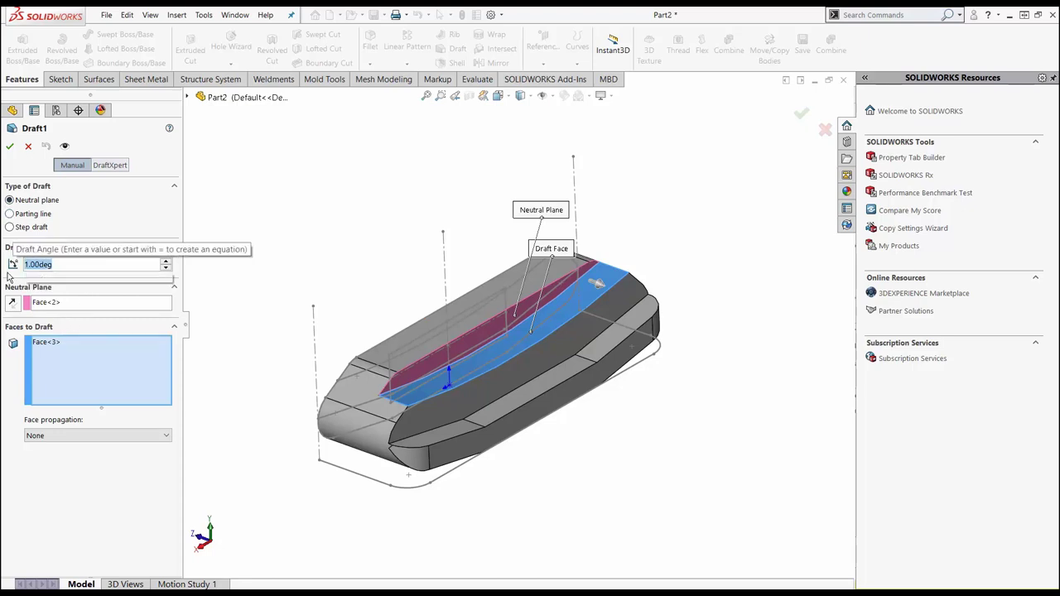
{"action": "key", "text": "Return"}
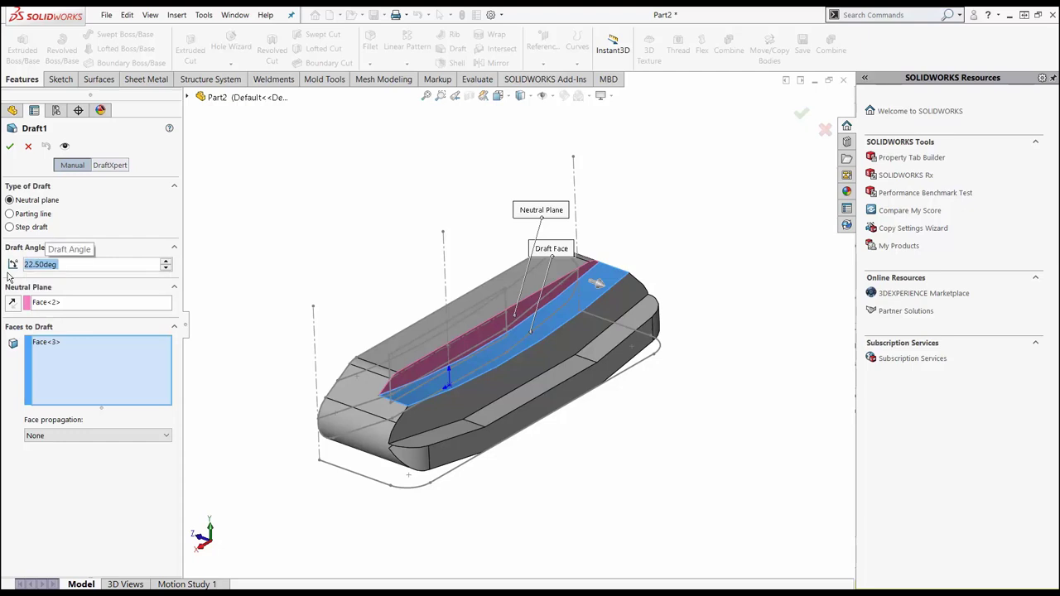
{"action": "left_click", "coordinate": [10, 147]}
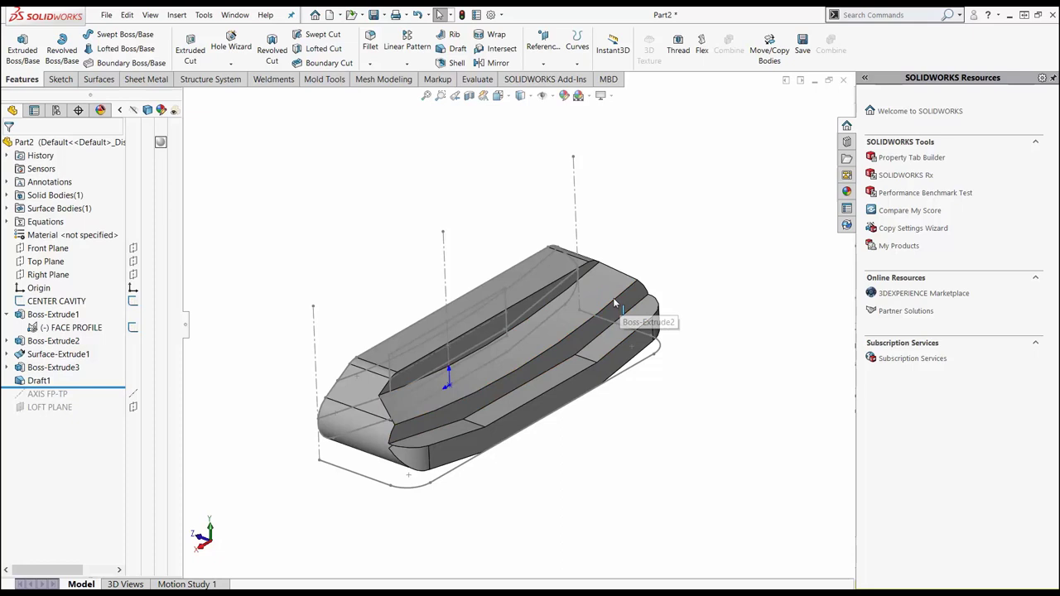
- Start an extruded cut from the CENTER CAVITY sketch, beginning at the outermost rear face with the Surface/Face/Plane start condition
{"action": "key", "text": "space"}
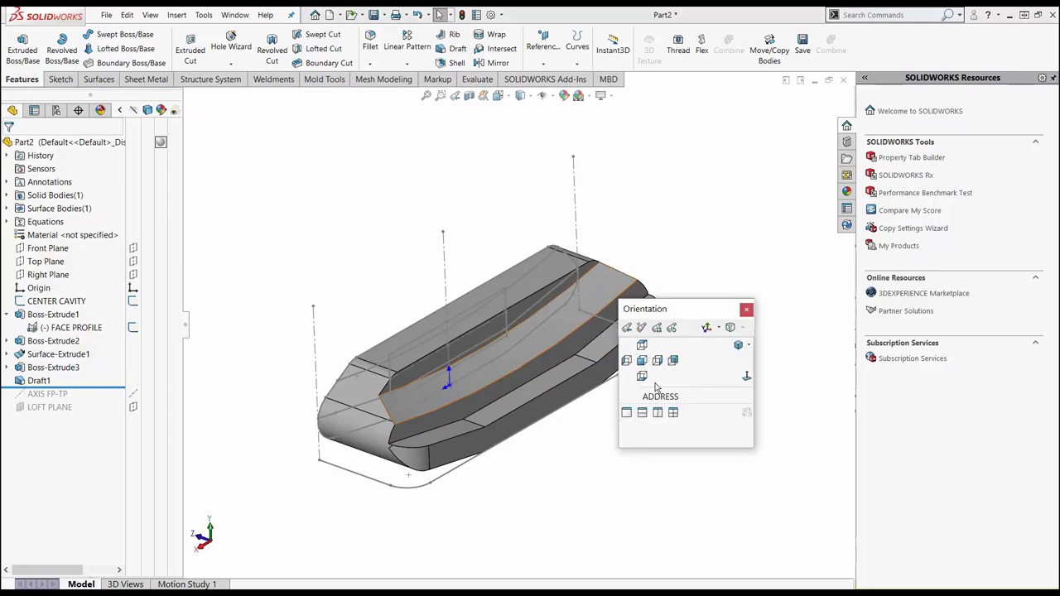
{"action": "left_click", "coordinate": [659, 396]}
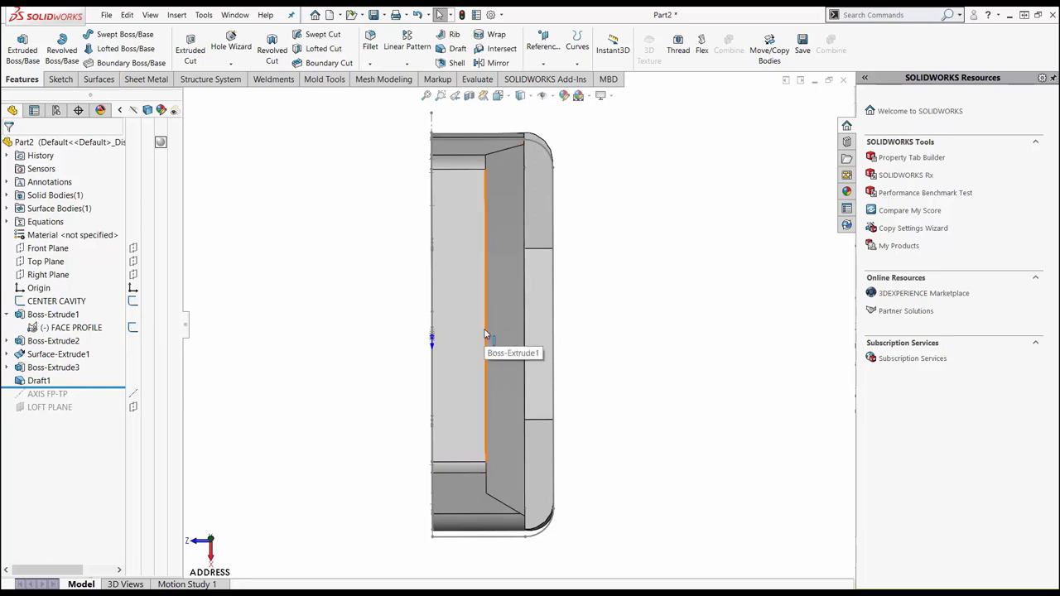
{"action": "key", "text": "space"}
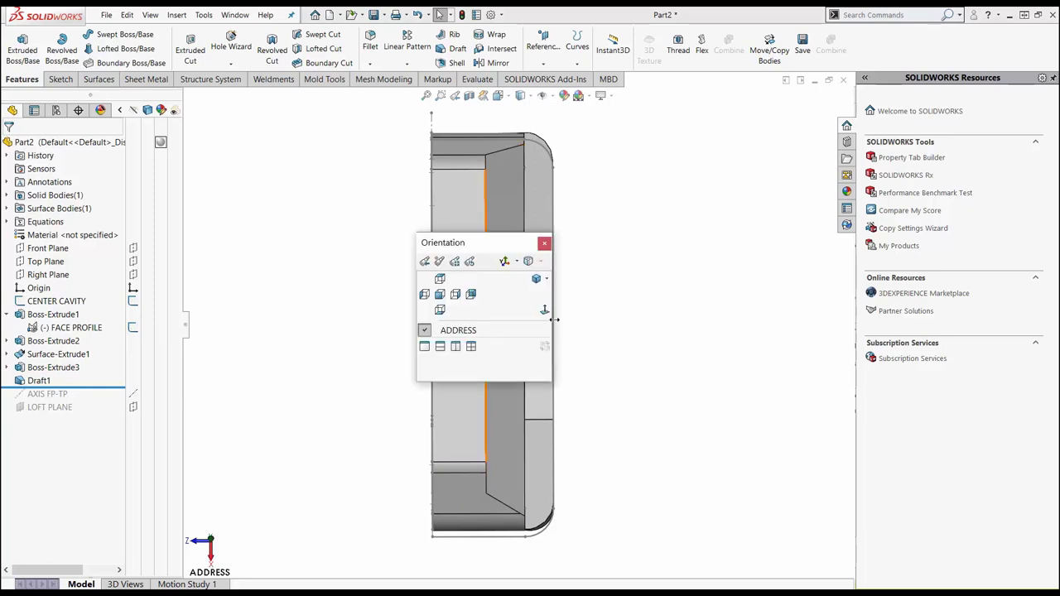
{"action": "left_click", "coordinate": [536, 279]}
{"action": "middle_click_drag", "start_coordinate": [476, 391], "coordinate": [386, 377]}
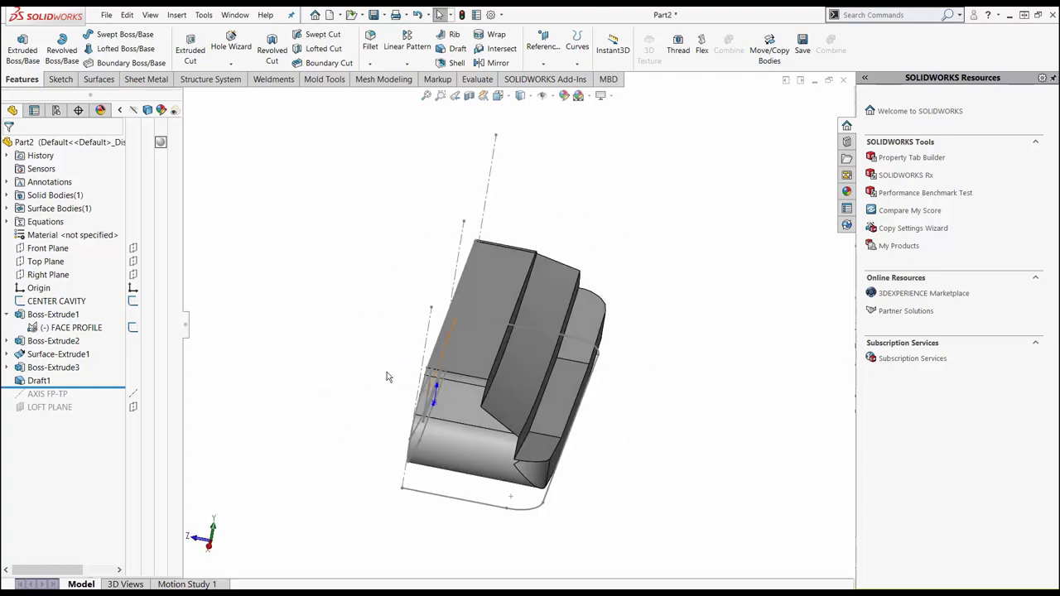
{"action": "left_click", "coordinate": [79, 303]}
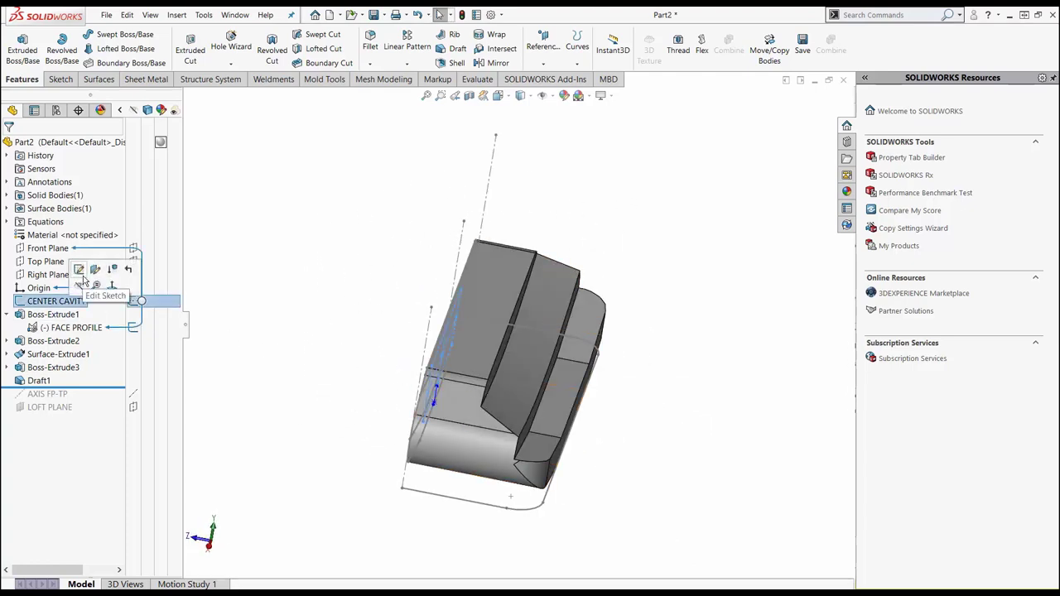
{"action": "key", "text": "s"}
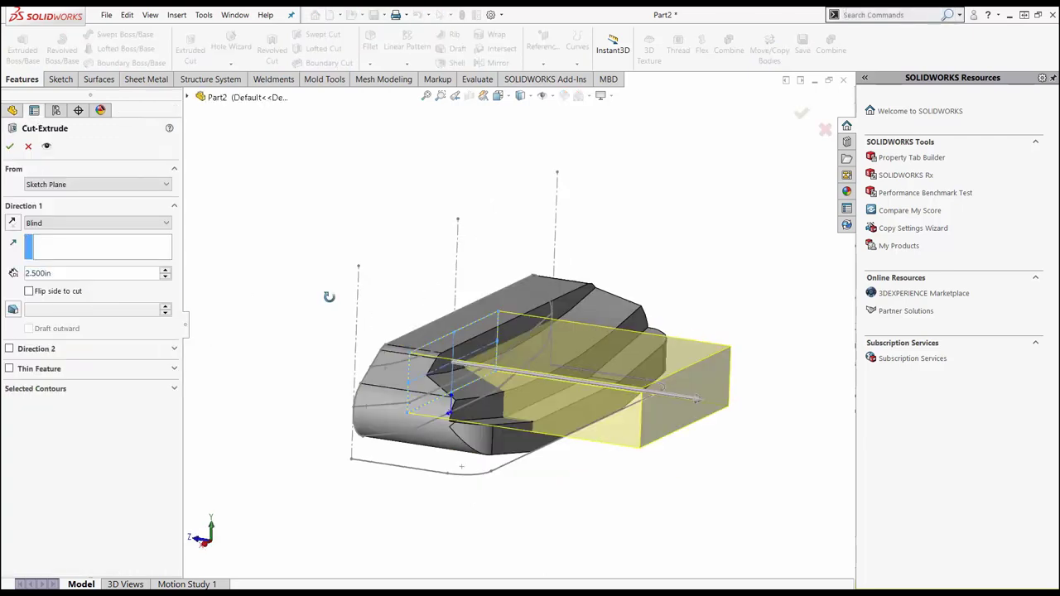
{"action": "left_click", "coordinate": [96, 184]}
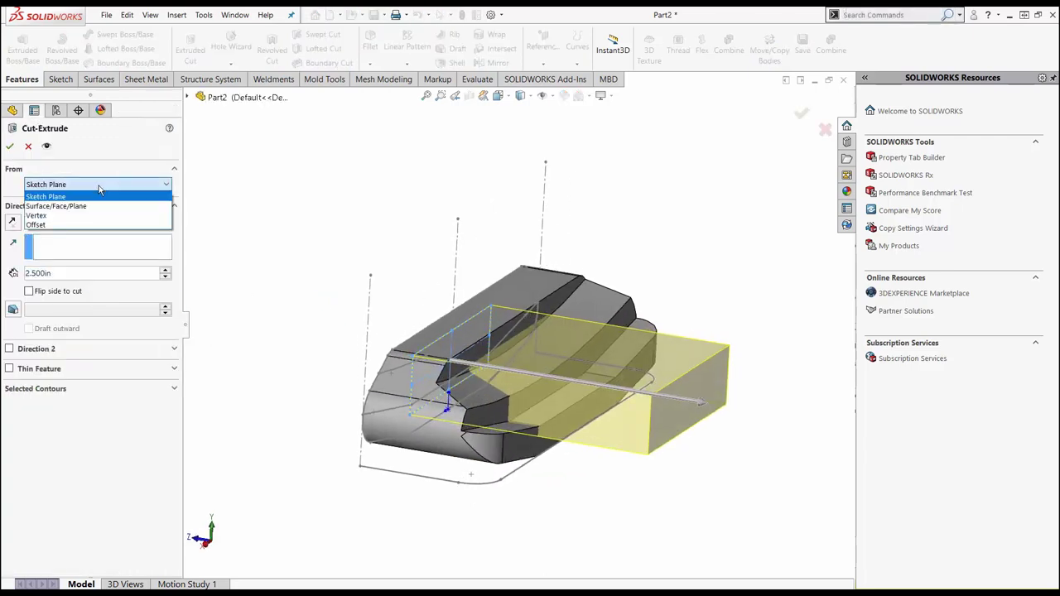
{"action": "left_click", "coordinate": [58, 205]}
{"action": "left_click", "coordinate": [577, 413]}
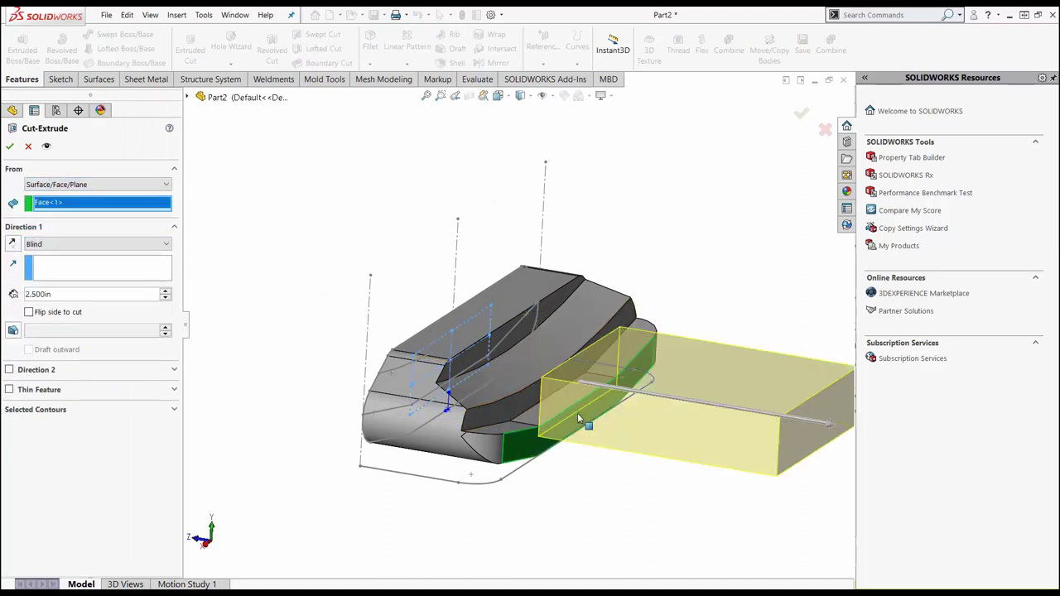
- Reverse the cut direction and end it Offset From Surface, 0.04 in from the first extrusion's rear wall
{"action": "left_click", "coordinate": [12, 243]}
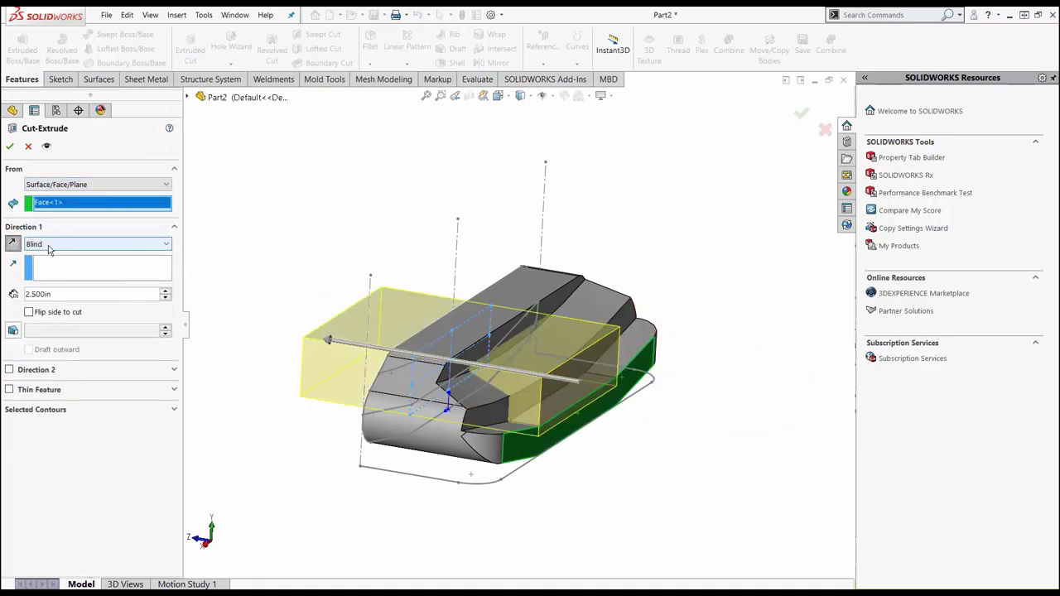
{"action": "left_click", "coordinate": [49, 245]}
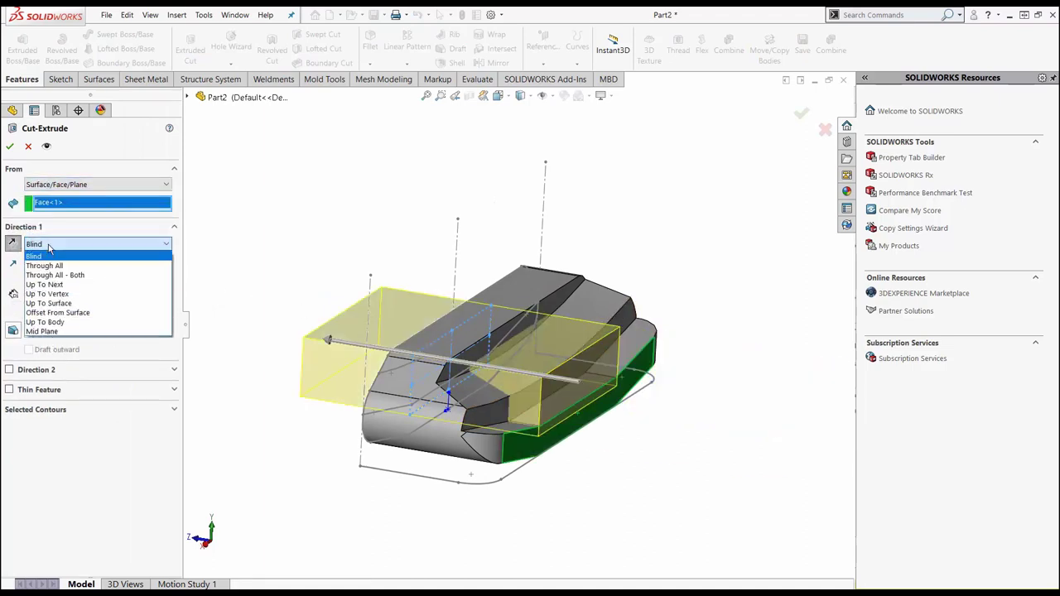
{"action": "left_click", "coordinate": [54, 316]}
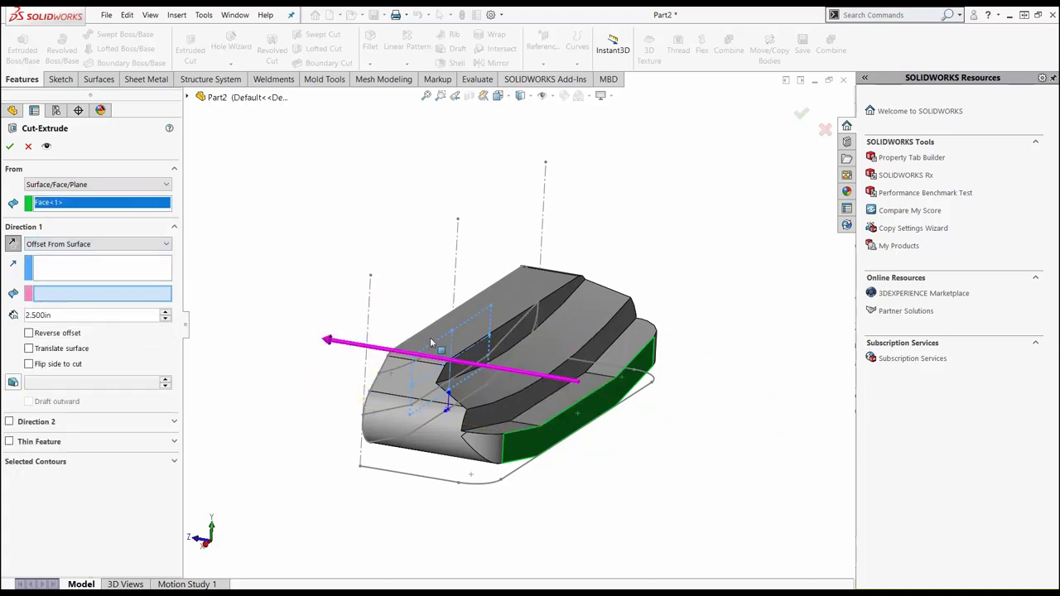
{"action": "left_click", "coordinate": [509, 338]}
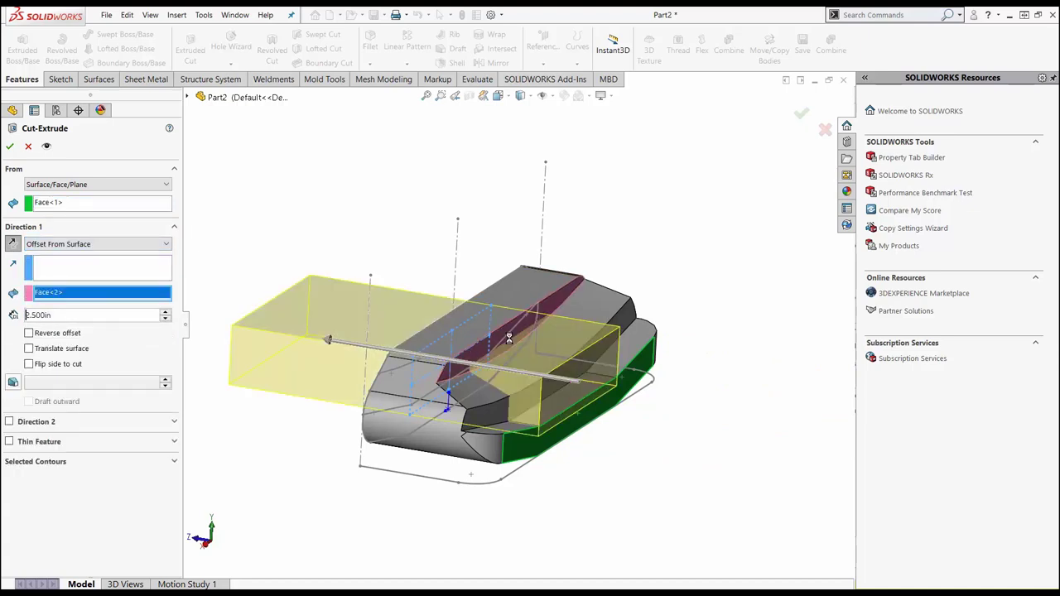
{"action": "double_click", "coordinate": [62, 316]}
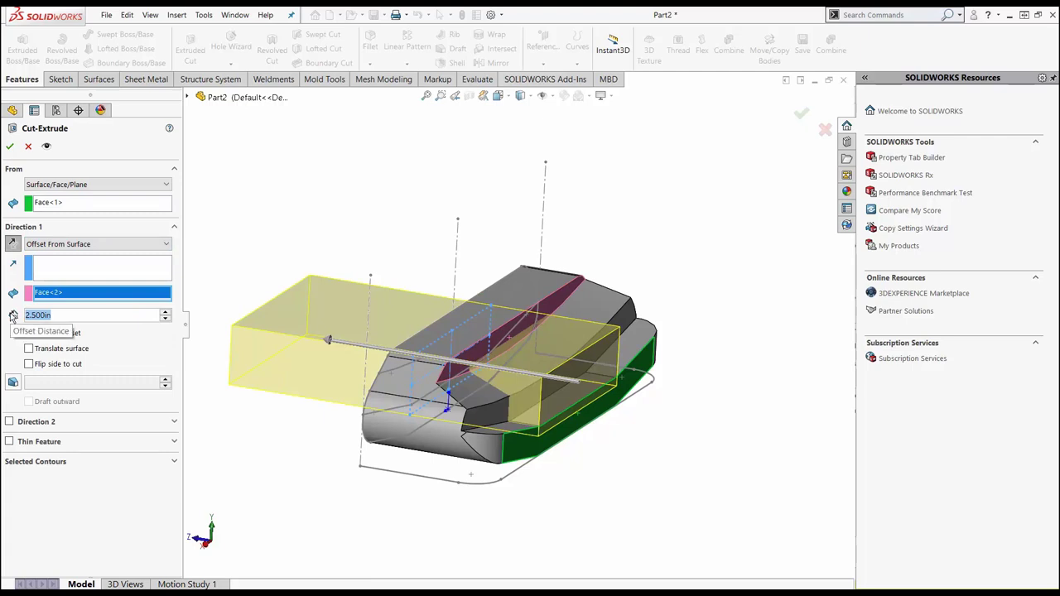
{"action": "type", "text": ".04"}
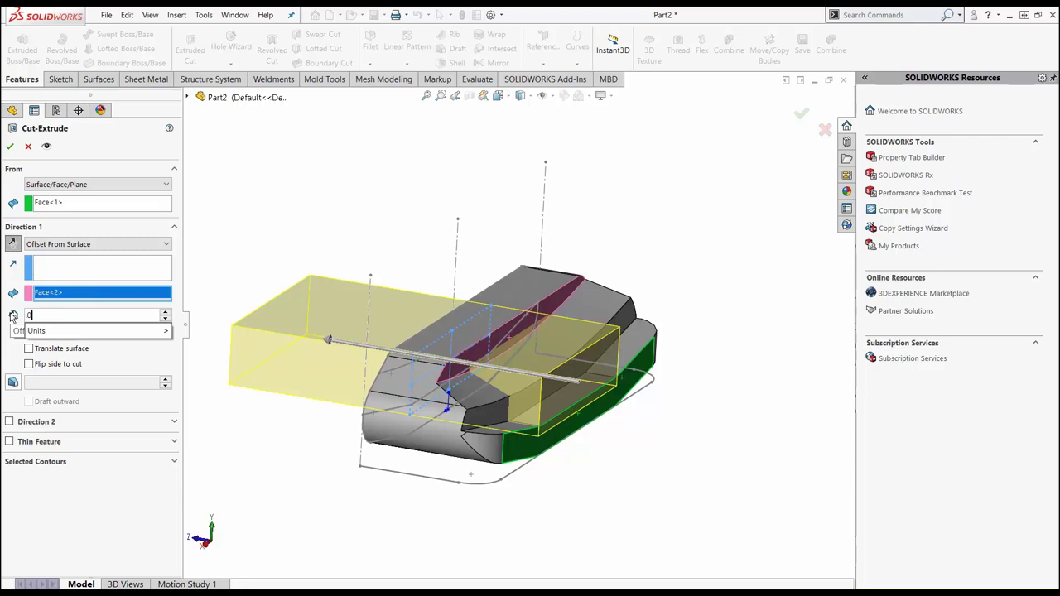
{"action": "key", "text": "Return"}
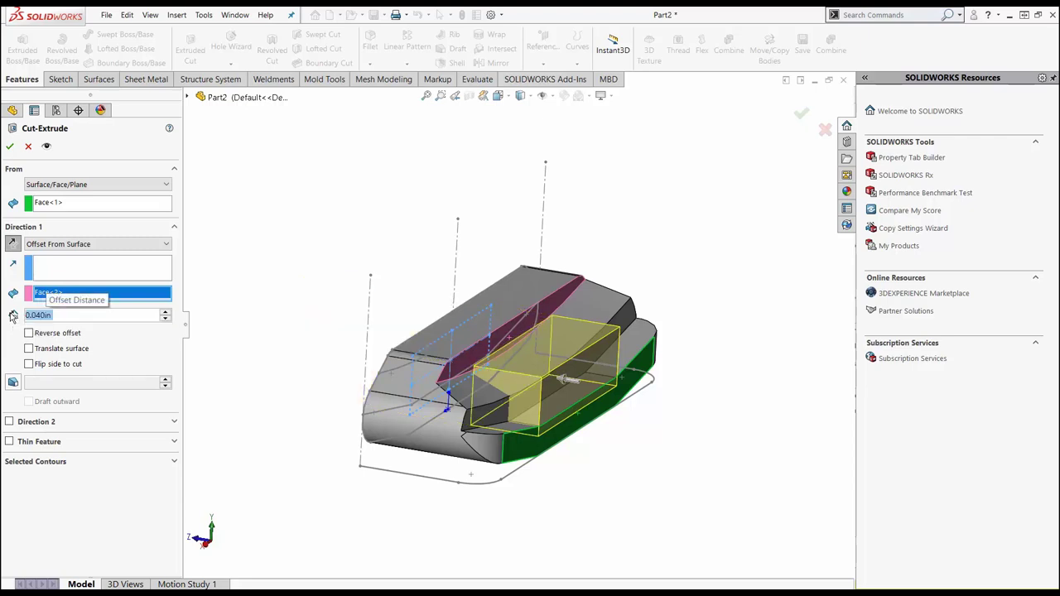
- Reverse the offset so the cut extends past the selected wall face, and complete the center cavity cut
{"action": "middle_click_drag", "start_coordinate": [535, 400], "coordinate": [494, 420]}
{"action": "scroll", "coordinate": [491, 419], "scroll_direction": "down", "scroll_amount": 2}
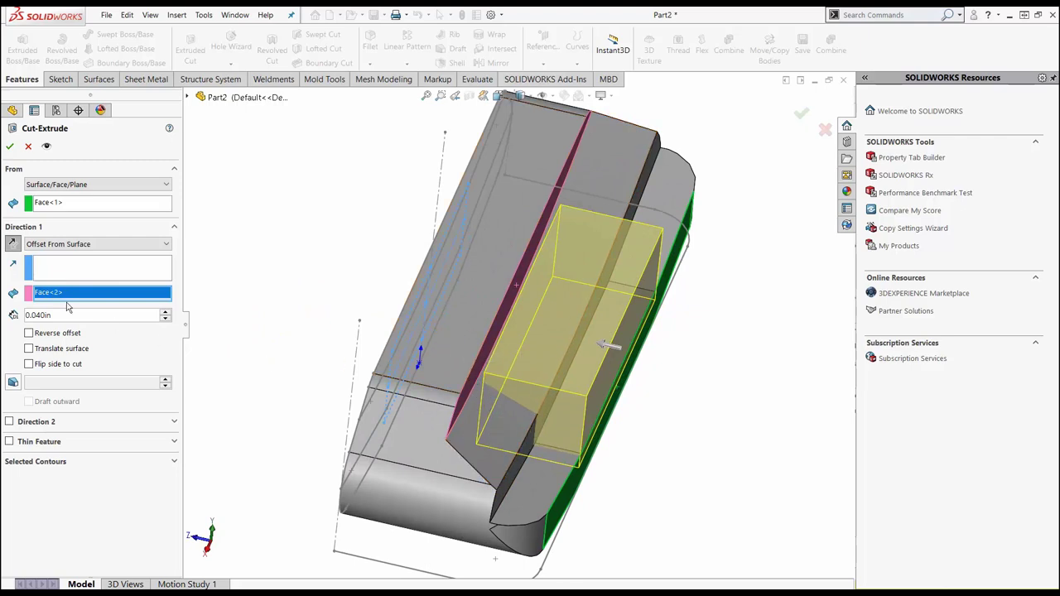
{"action": "left_click", "coordinate": [29, 333]}
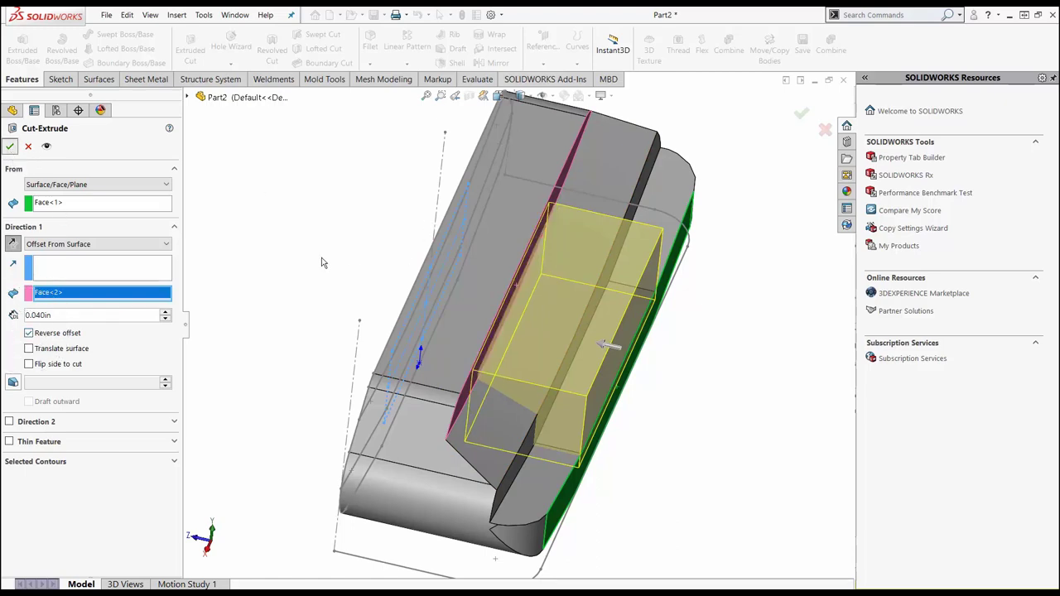
{"action": "middle_click_drag", "start_coordinate": [312, 297], "coordinate": [531, 313]}
{"action": "scroll", "coordinate": [473, 265], "scroll_direction": "up", "scroll_amount": 2}
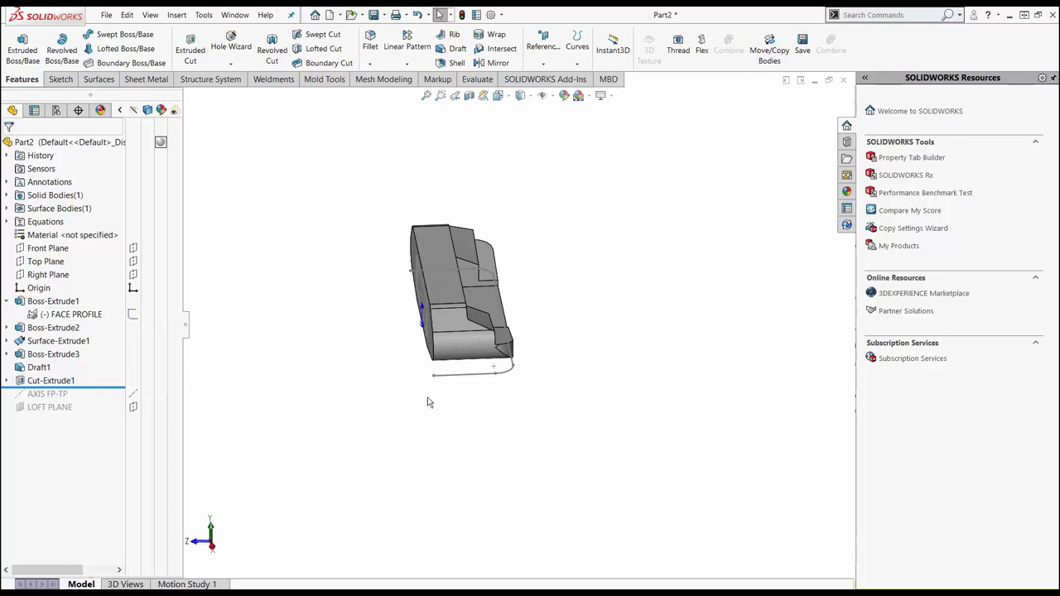
- Hide the BODY PROFILE and CENTER CAVITY sketches
{"action": "left_click", "coordinate": [453, 377]}
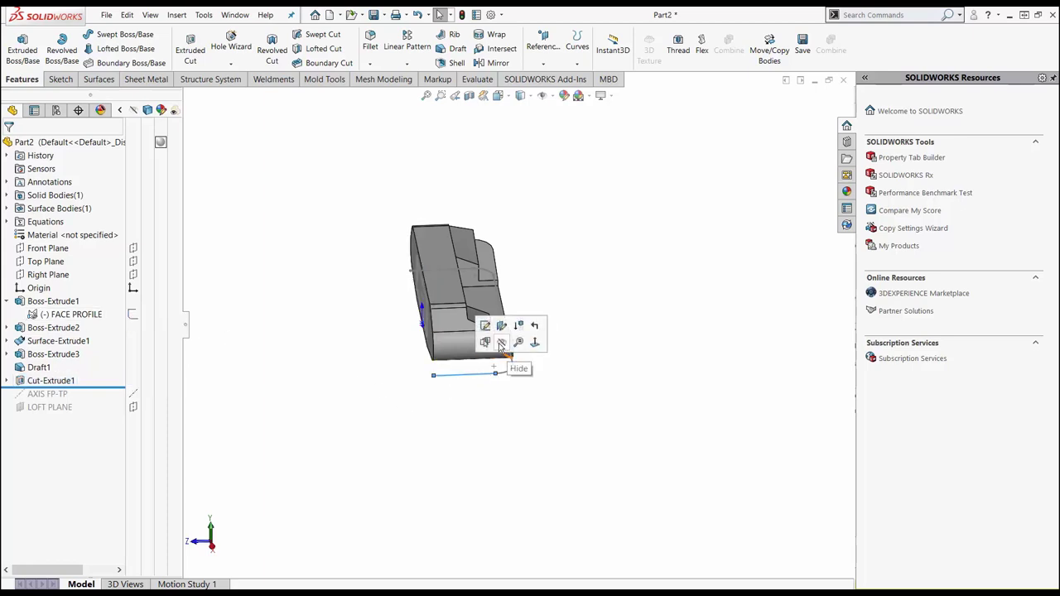
{"action": "left_click", "coordinate": [506, 346]}
{"action": "middle_click_drag", "start_coordinate": [370, 341], "coordinate": [445, 290]}
{"action": "left_click", "coordinate": [450, 277]}
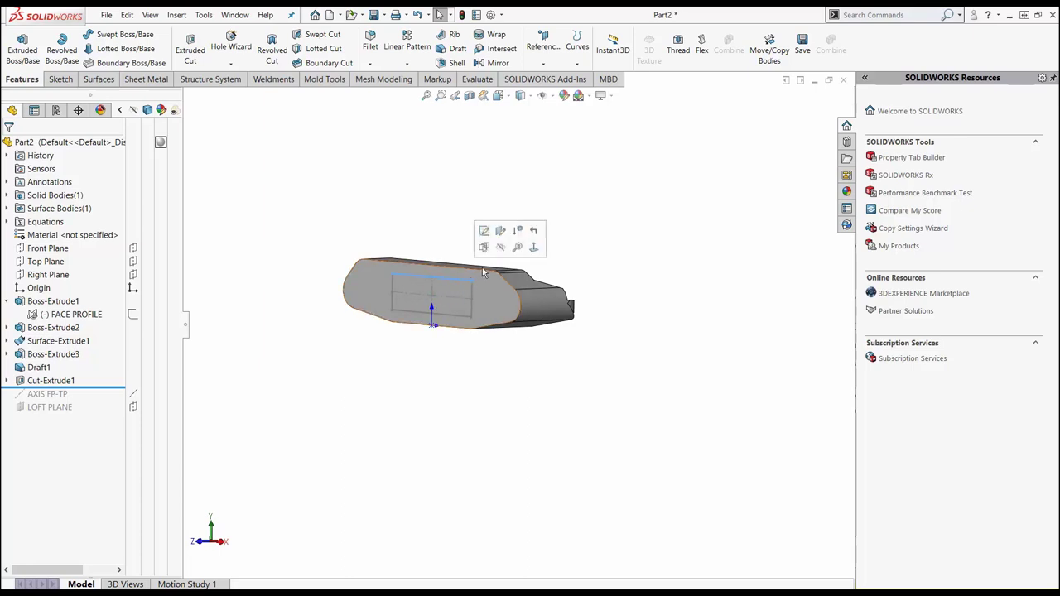
{"action": "left_click", "coordinate": [501, 249]}
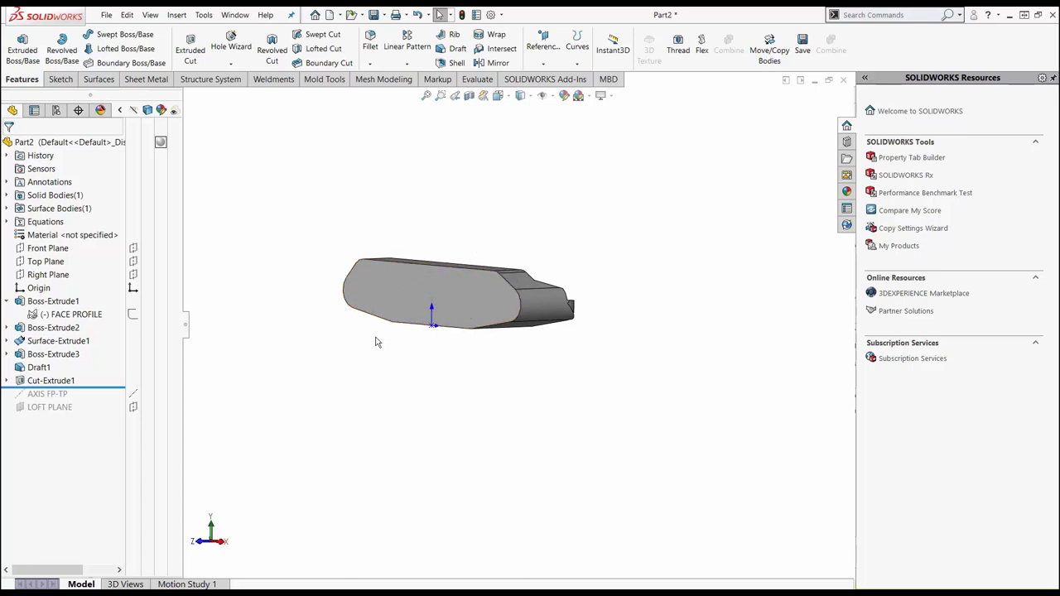
- Roll the feature history forward to include the AXIS FP-TP axis and the LOFT PLANE
{"action": "mouse_move", "coordinate": [373, 341]}
{"action": "middle_mouse_down"}
{"action": "mouse_move", "coordinate": [310, 373]}
{"action": "mouse_move", "coordinate": [320, 483]}
{"action": "middle_mouse_up"}
{"action": "key", "text": "space"}
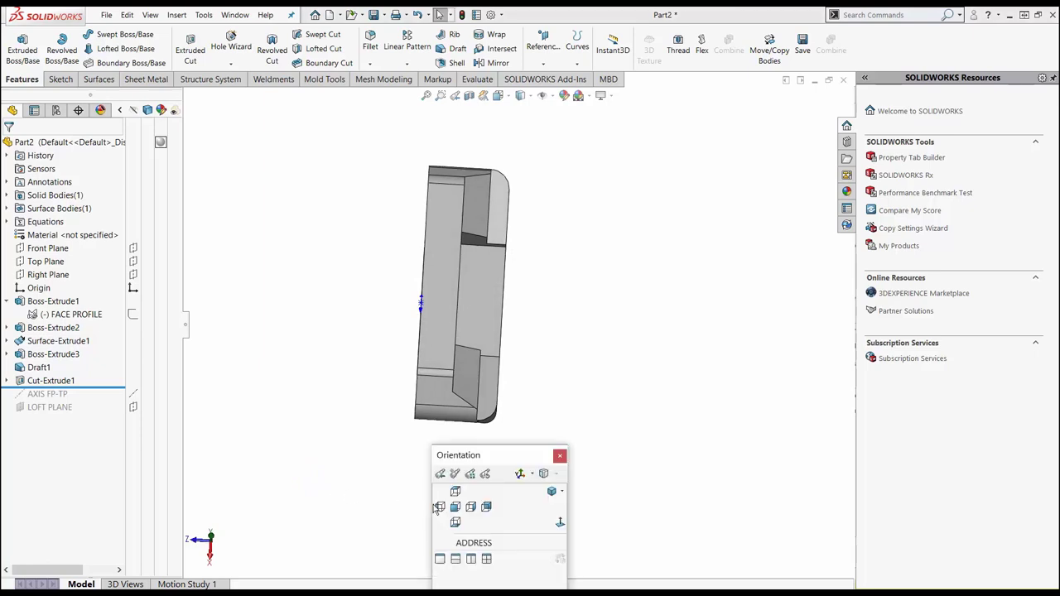
{"action": "left_click", "coordinate": [473, 542]}
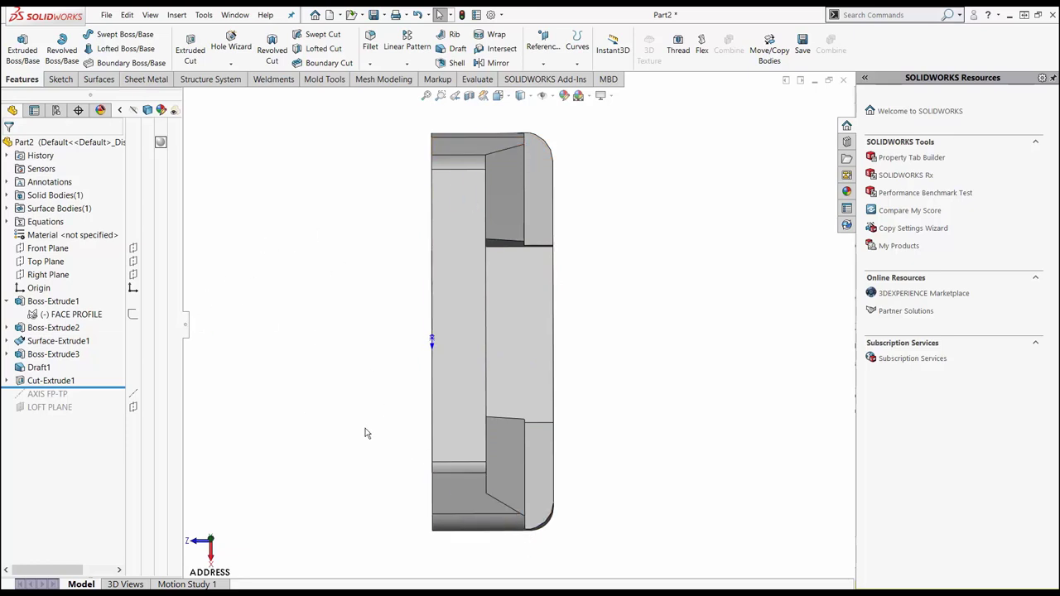
{"action": "key", "text": "space"}
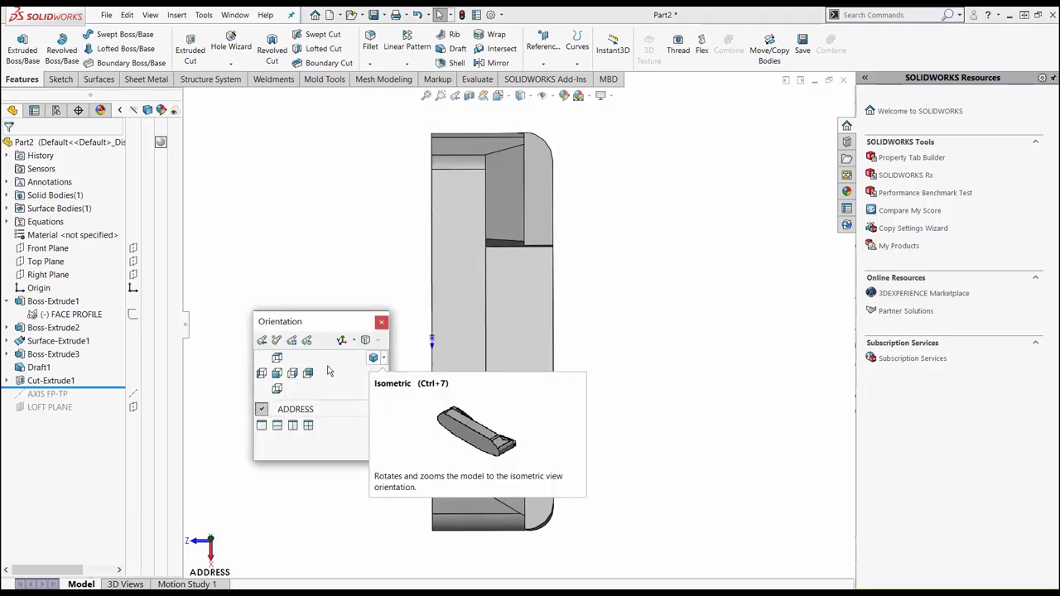
{"action": "left_click", "coordinate": [294, 372]}
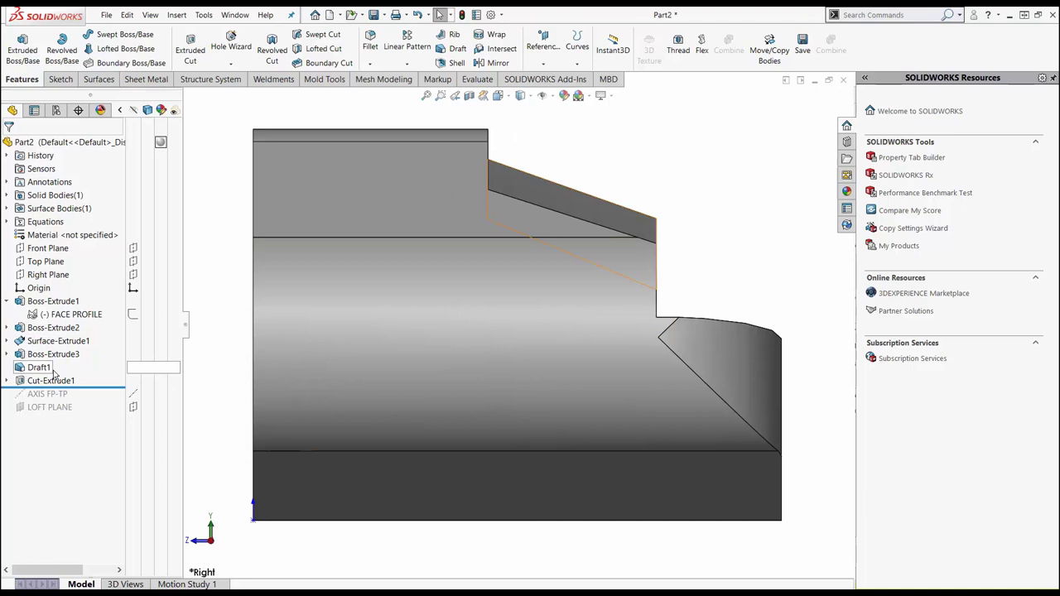
{"action": "left_click_drag", "start_coordinate": [89, 386], "coordinate": [88, 416]}
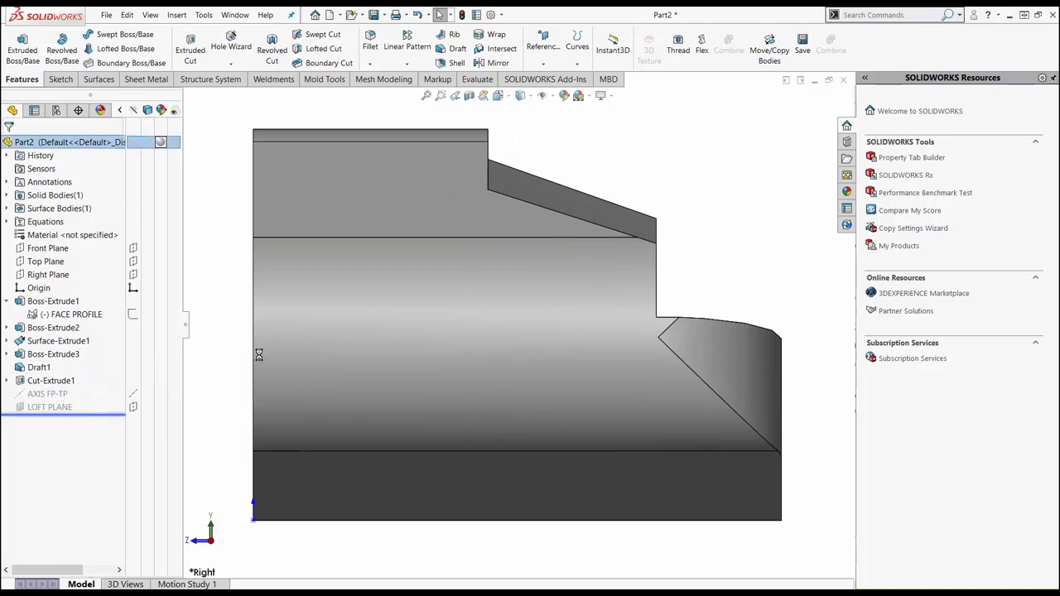
{"action": "key", "text": "z"}
{"action": "key", "text": "z"}
{"action": "key", "text": "z"}
{"action": "key", "text": "z"}
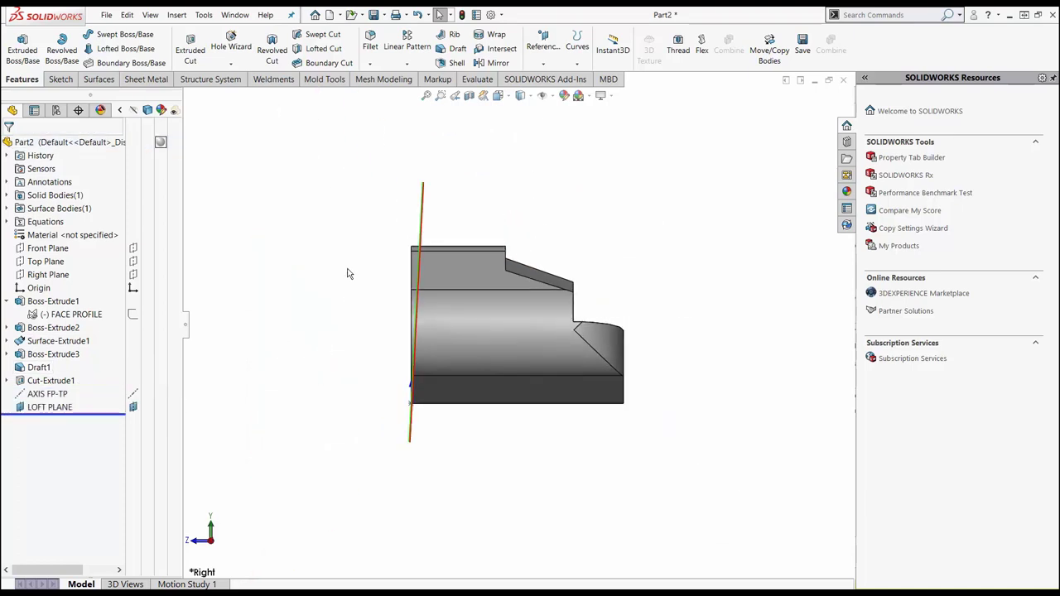
- Cut the front of the head with the LOFT PLANE, flipping the cut to remove the material ahead of it, and hide the plane
{"action": "middle_click_drag", "start_coordinate": [323, 283], "coordinate": [378, 235]}
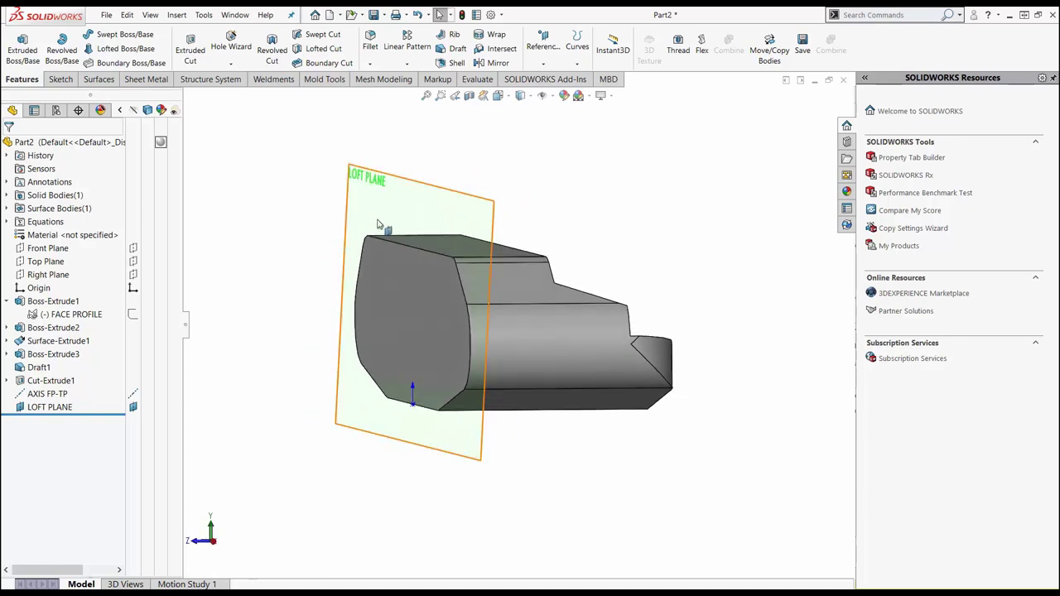
{"action": "left_click", "coordinate": [387, 204]}
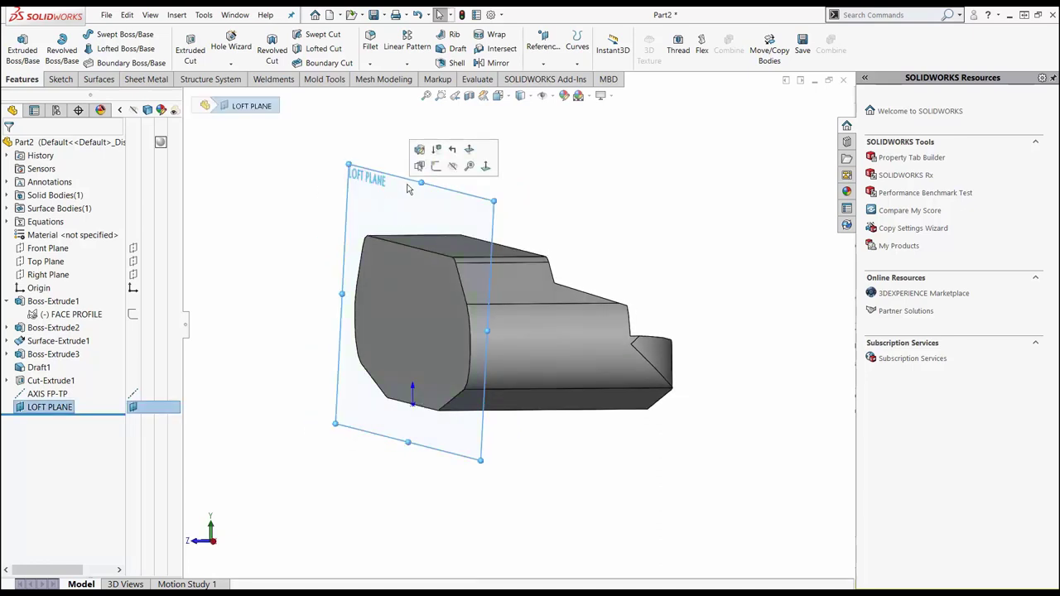
{"action": "key", "text": "s"}
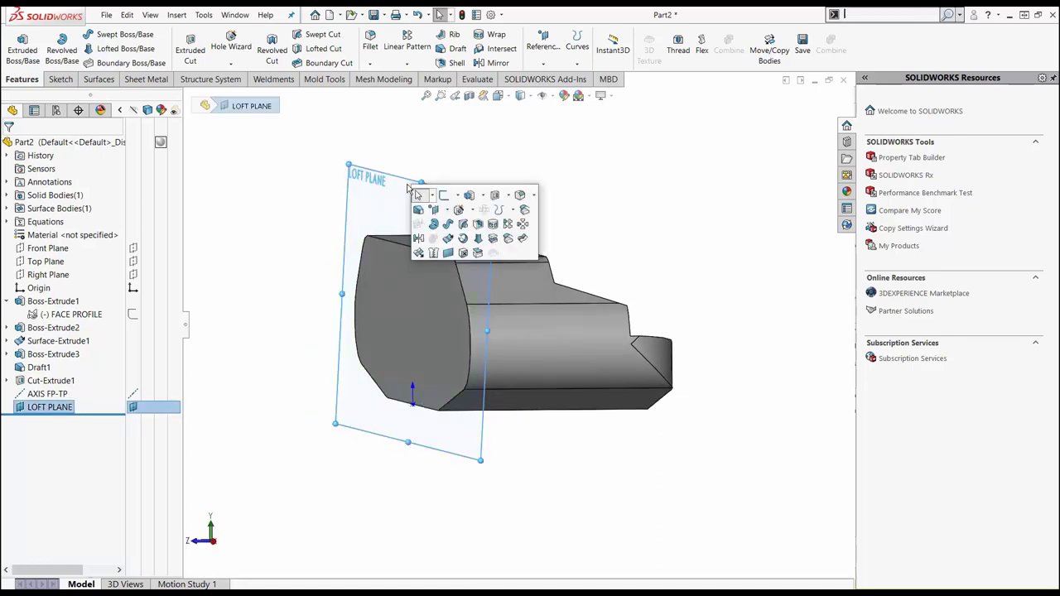
{"action": "left_click", "coordinate": [493, 238]}
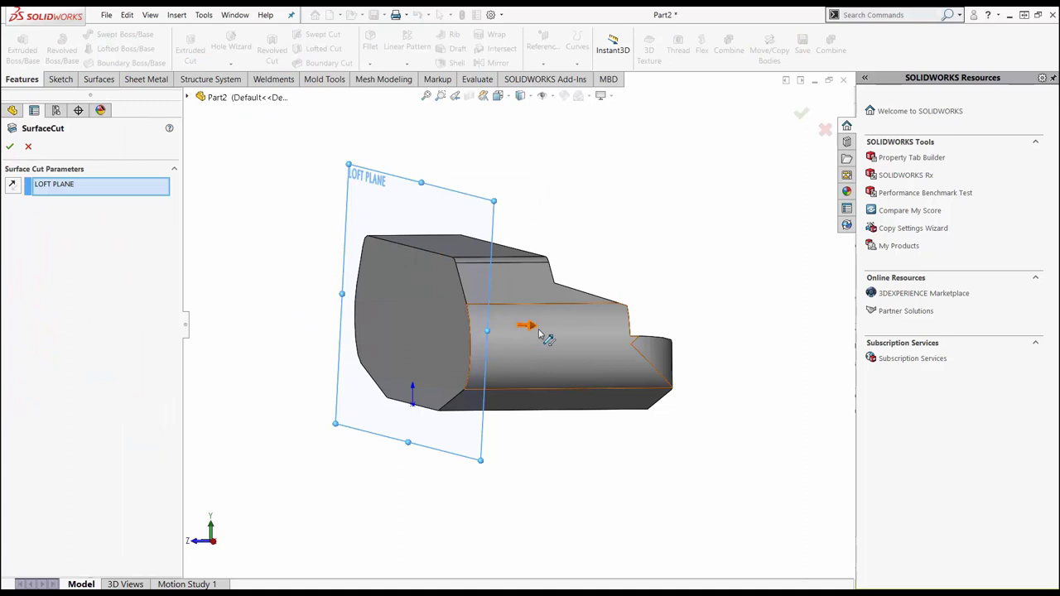
{"action": "middle_click_drag", "start_coordinate": [525, 356], "coordinate": [484, 265]}
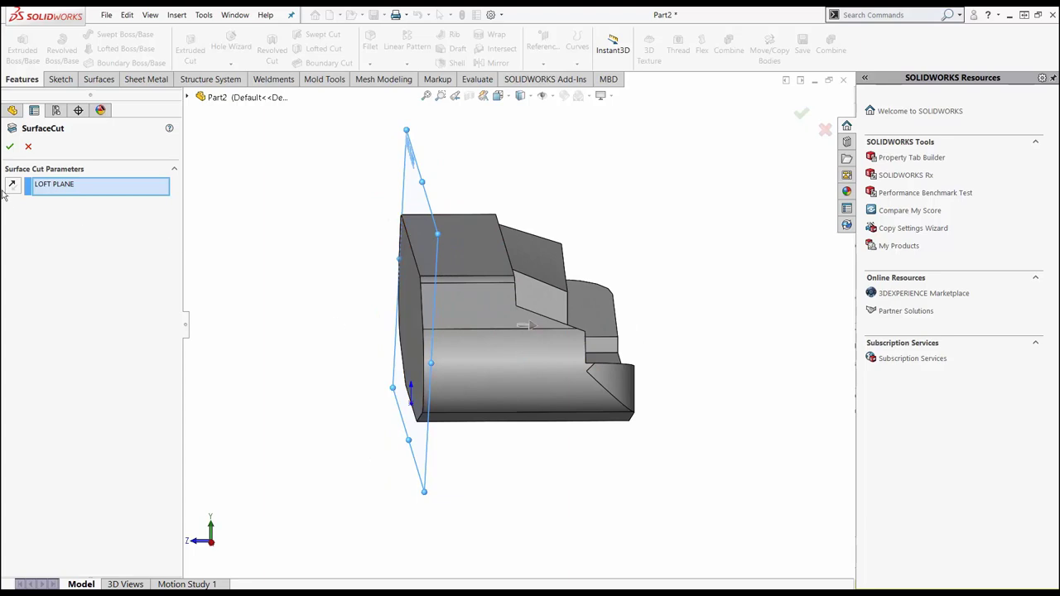
{"action": "left_click", "coordinate": [12, 185]}
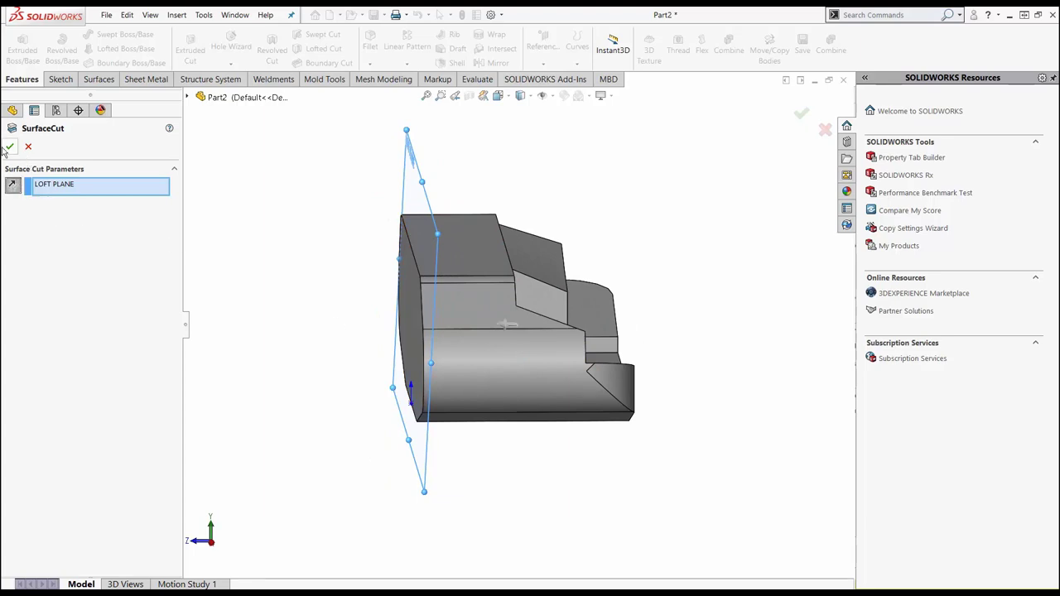
{"action": "left_click", "coordinate": [12, 148]}
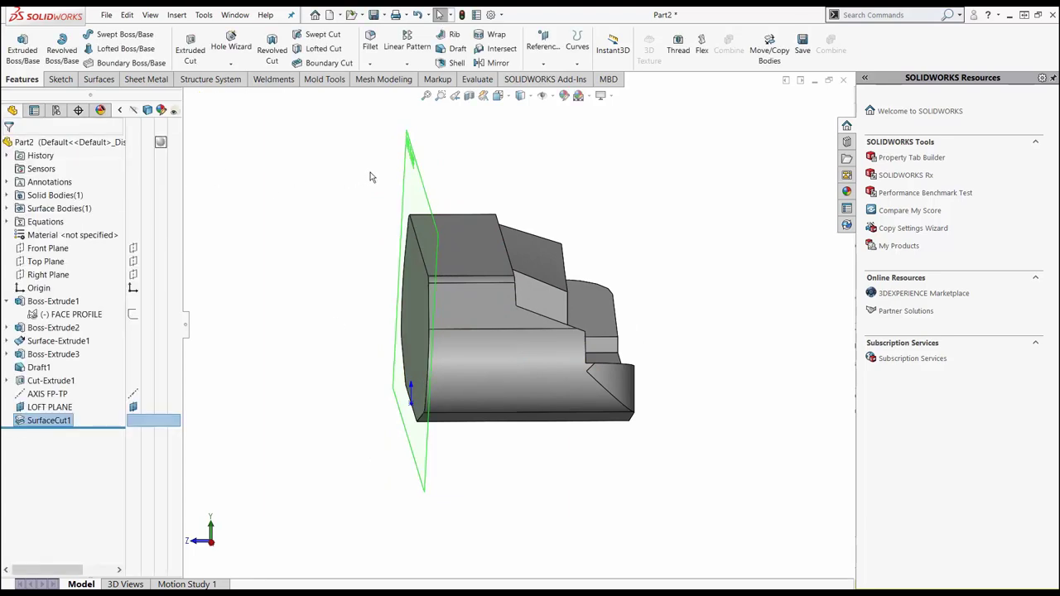
{"action": "left_click", "coordinate": [134, 402]}
- Start a new sketch on the flat top face of the first extrusion, seen in the Top view
{"action": "mouse_move", "coordinate": [302, 386]}
{"action": "middle_mouse_down"}
{"action": "mouse_move", "coordinate": [324, 355]}
{"action": "mouse_move", "coordinate": [309, 379]}
{"action": "mouse_move", "coordinate": [296, 323]}
{"action": "mouse_move", "coordinate": [307, 393]}
{"action": "middle_mouse_up"}
{"action": "scroll", "coordinate": [378, 369], "scroll_direction": "up", "scroll_amount": 3}
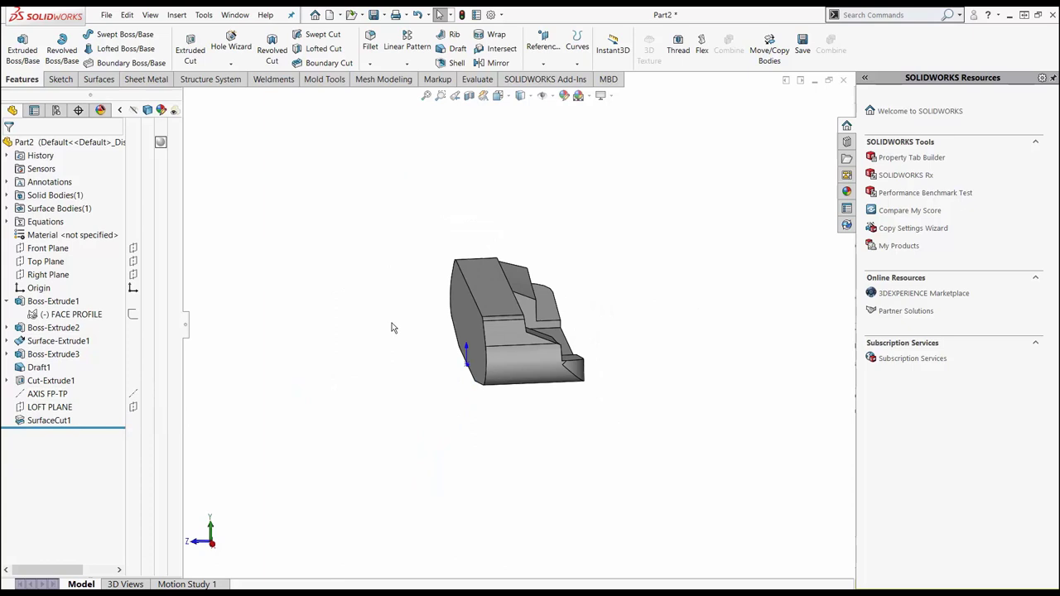
{"action": "middle_click_drag", "start_coordinate": [393, 328], "coordinate": [493, 429]}
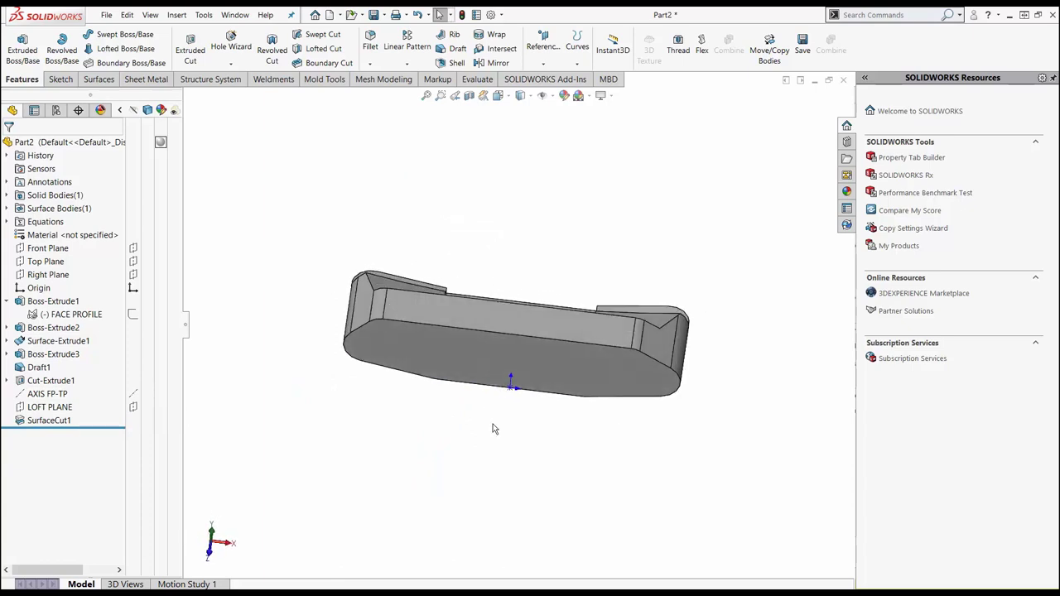
{"action": "left_click", "coordinate": [578, 333]}
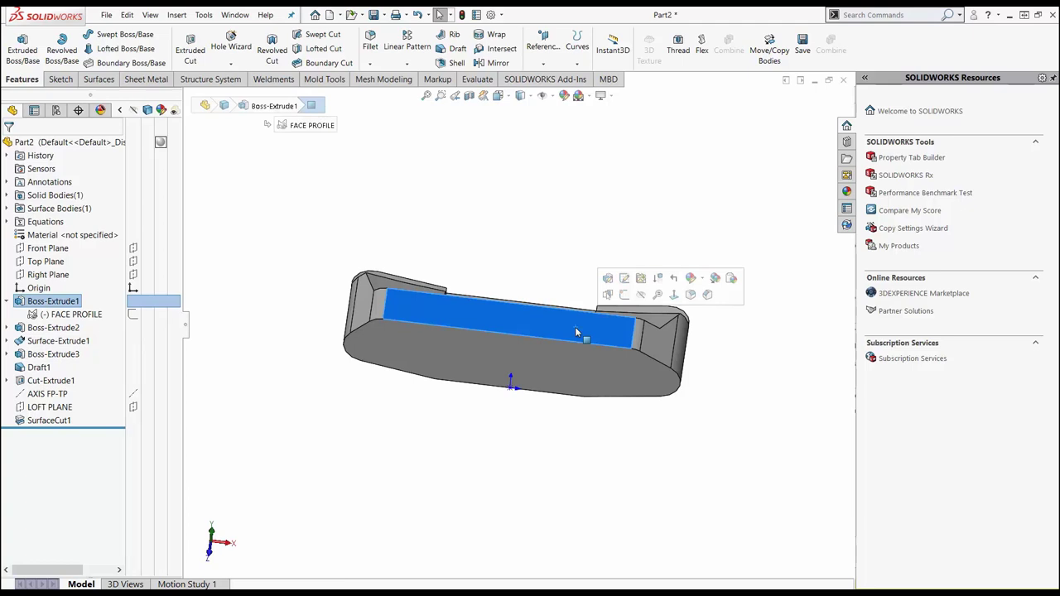
{"action": "key", "text": "space"}
{"action": "left_click", "coordinate": [604, 375]}
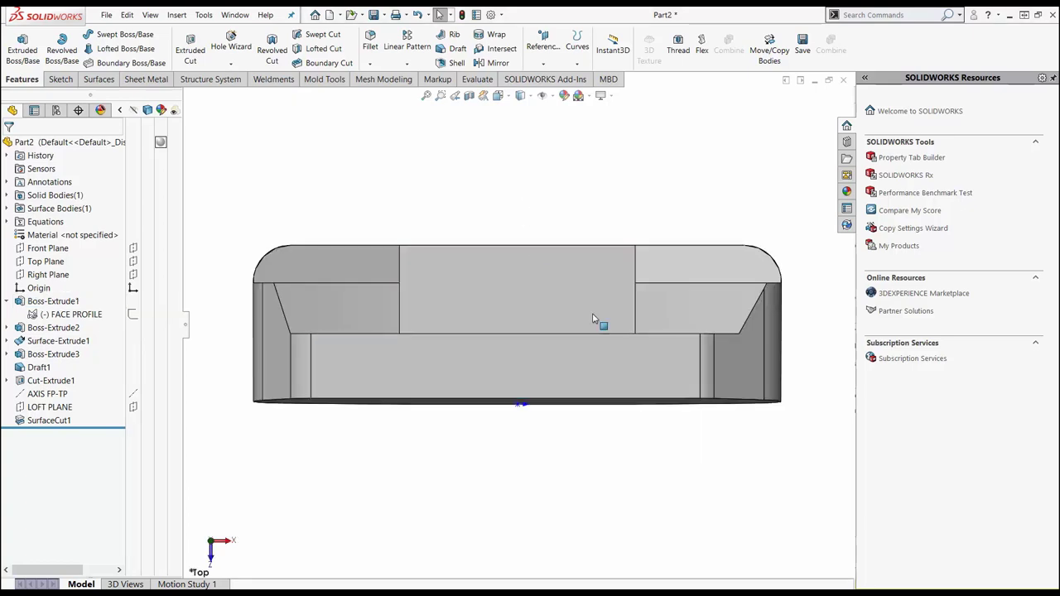
{"action": "left_click", "coordinate": [660, 365]}
{"action": "left_click", "coordinate": [658, 353]}
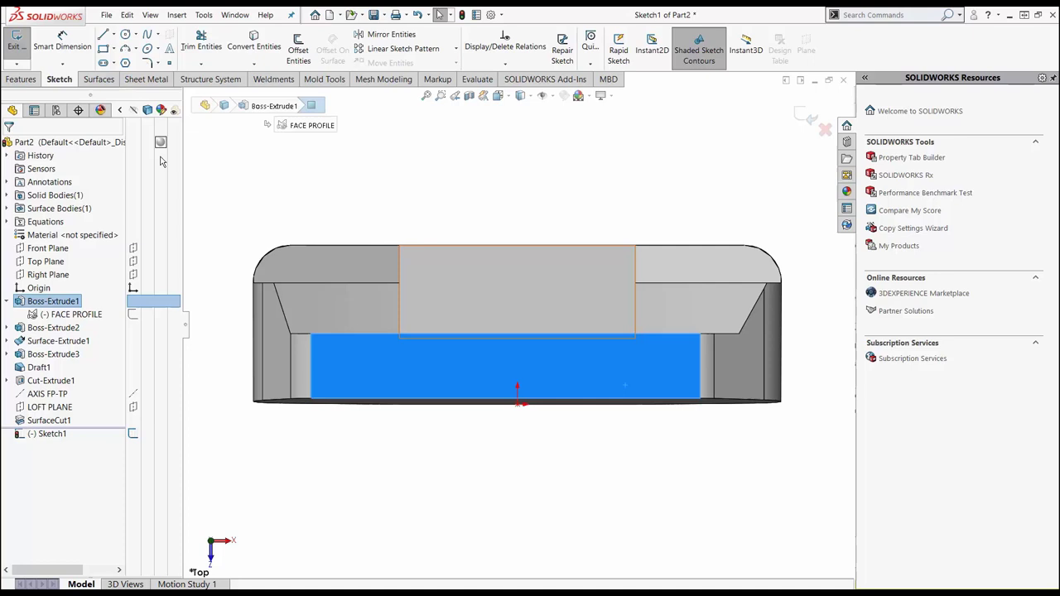
- Sketch a circle about 0.51 in in diameter on the top face, on the positive X side of the origin
{"action": "left_click", "coordinate": [125, 35]}
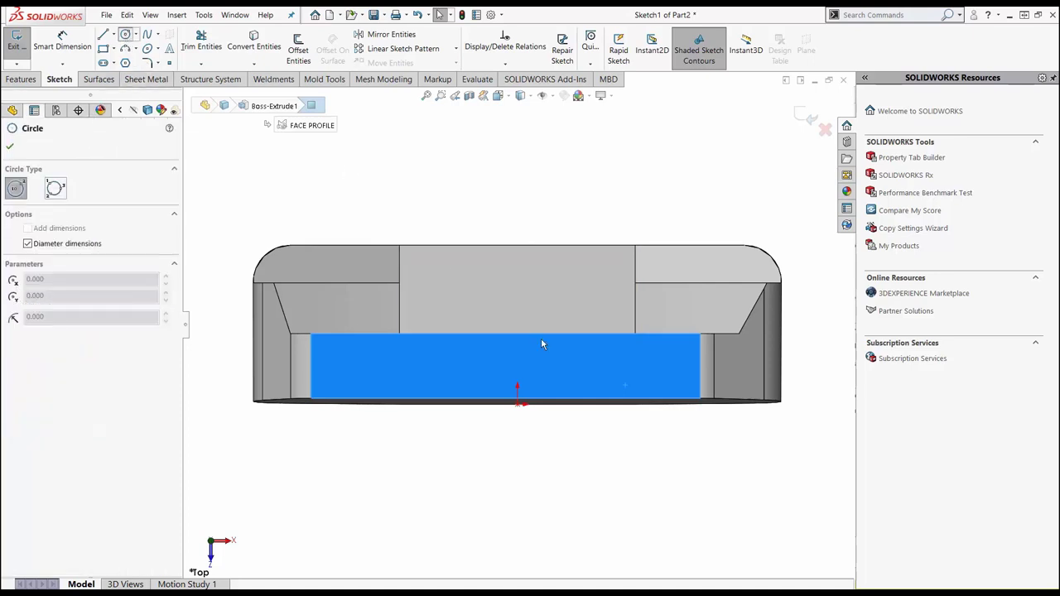
{"action": "left_click", "coordinate": [617, 365]}
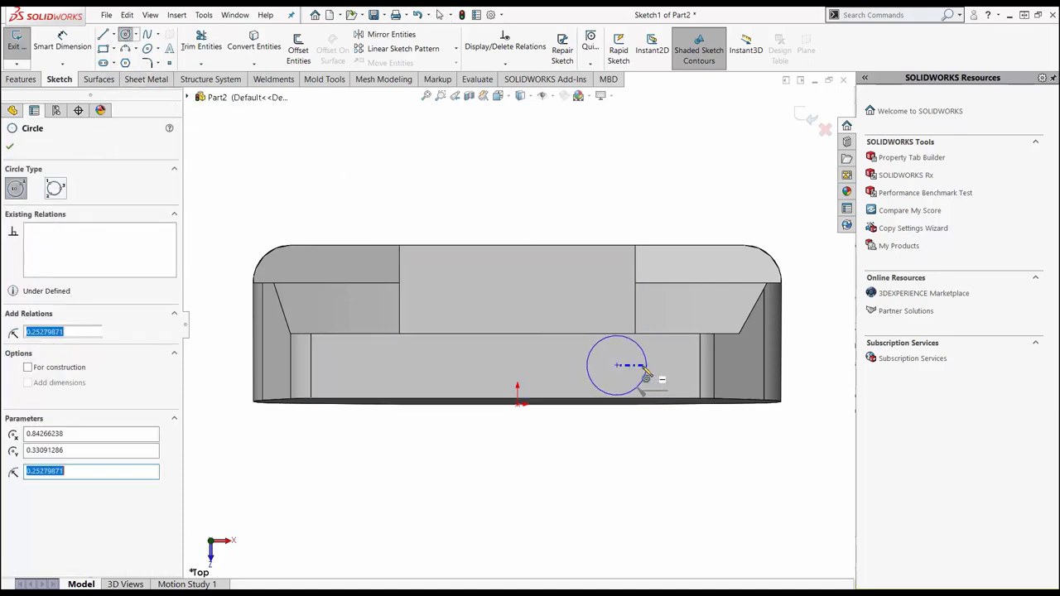
{"action": "left_click", "coordinate": [645, 375]}
{"action": "key", "text": "Escape"}
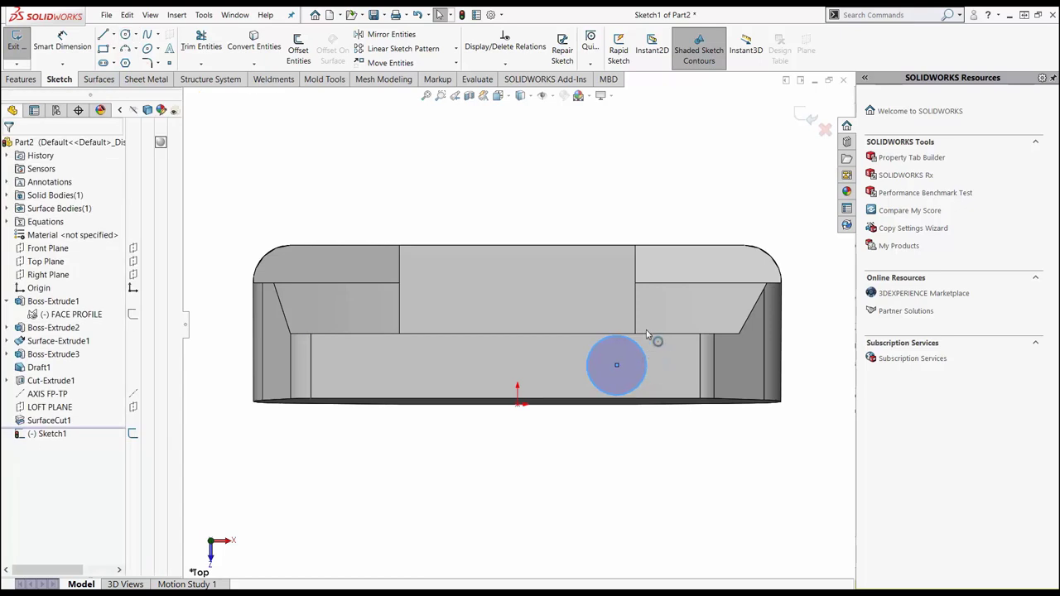
- Dimension the circle's diameter and link it to the HOSEL POST DIA global variable
{"action": "left_click", "coordinate": [646, 355]}
{"action": "key", "text": "Escape"}
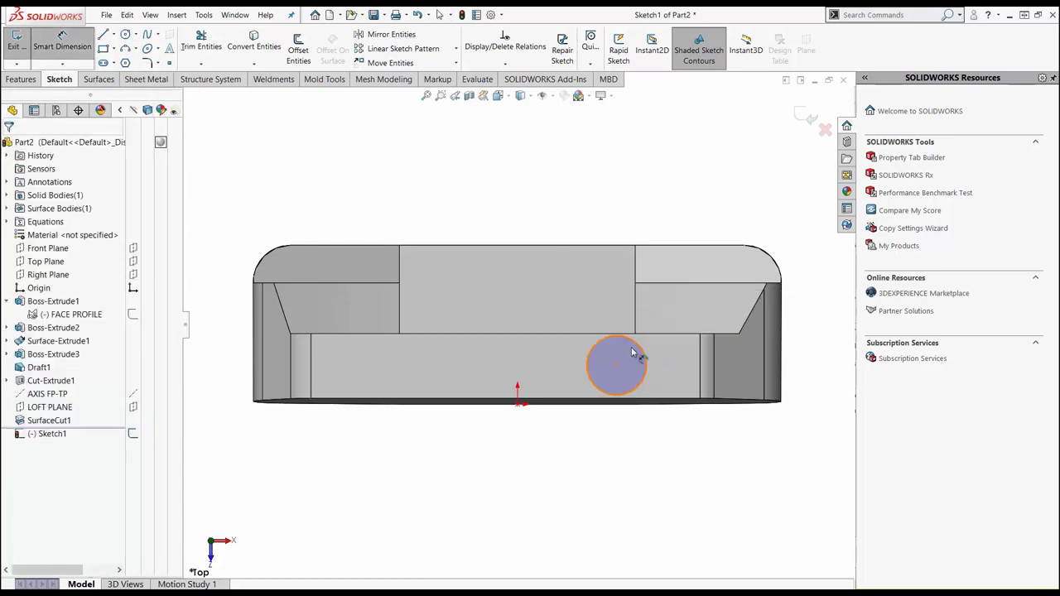
{"action": "left_click", "coordinate": [638, 349]}
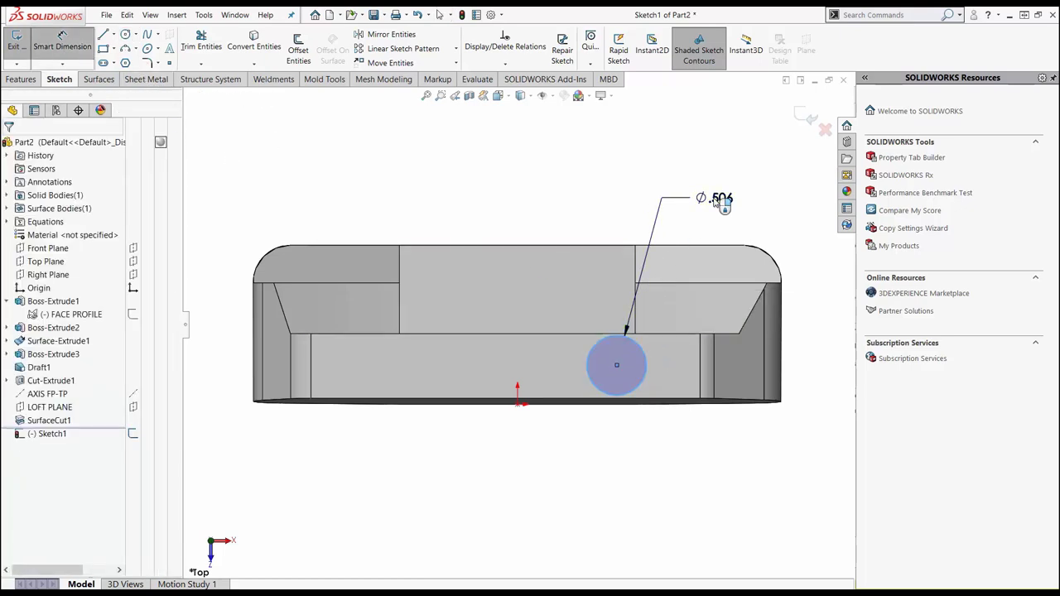
{"action": "left_click", "coordinate": [717, 201]}
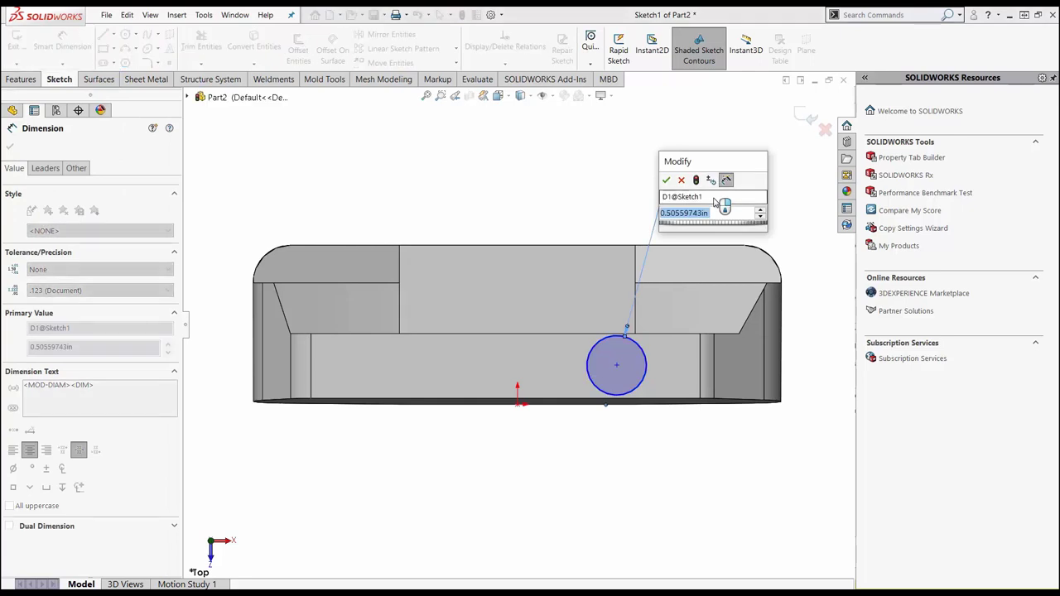
{"action": "type", "text": "="}
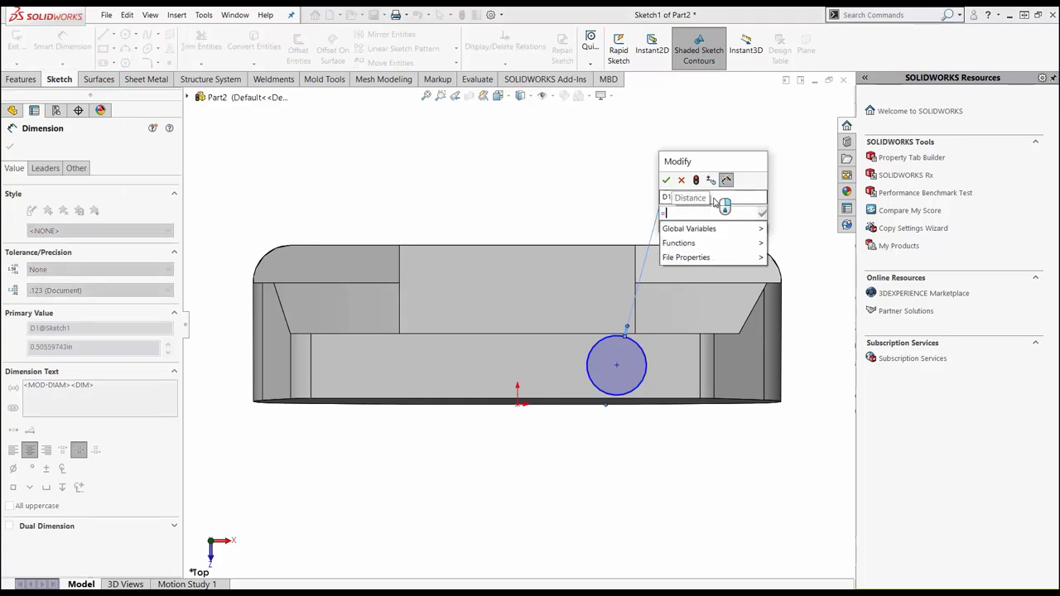
{"action": "mouse_move", "coordinate": [711, 228]}
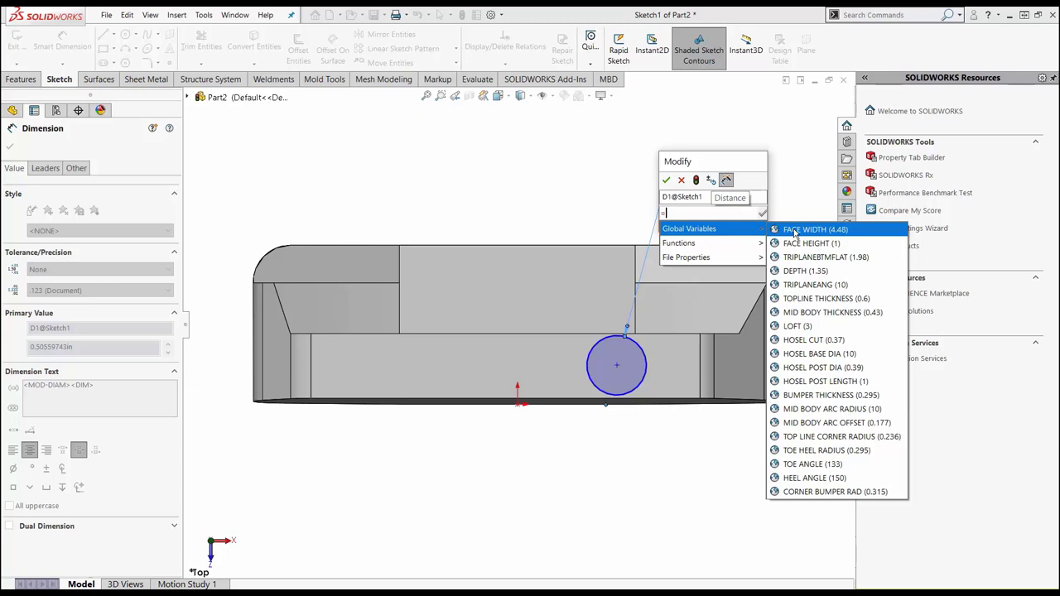
{"action": "left_click", "coordinate": [813, 369]}
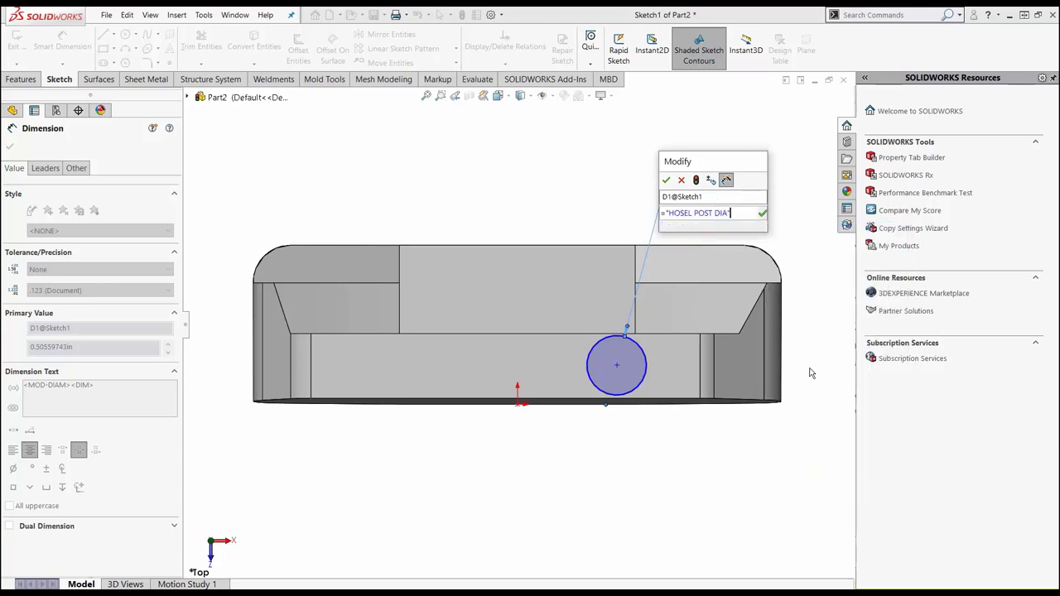
{"action": "left_click", "coordinate": [666, 179]}
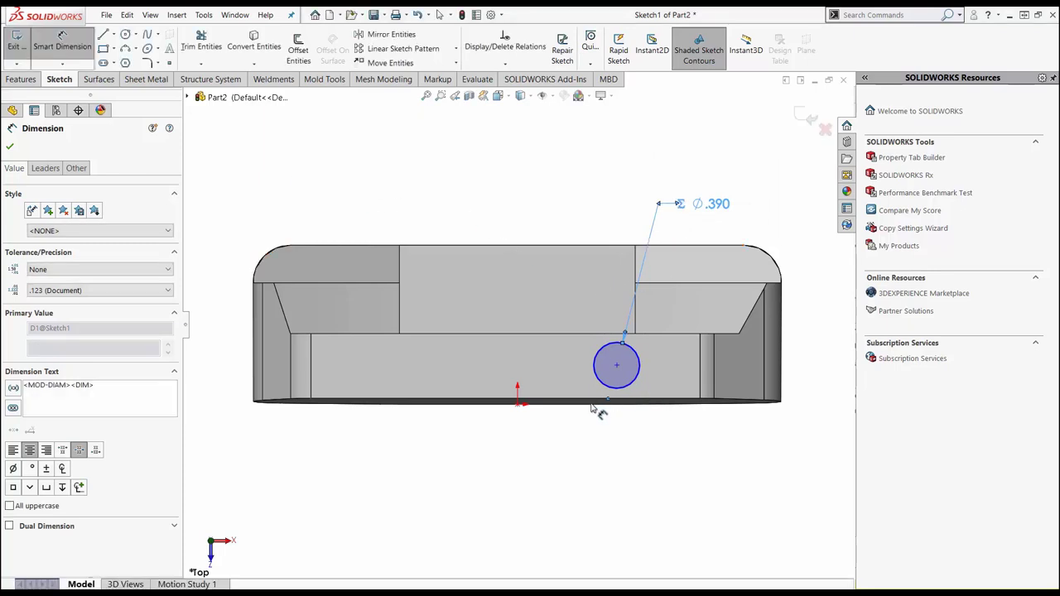
{"action": "key", "text": "Escape"}
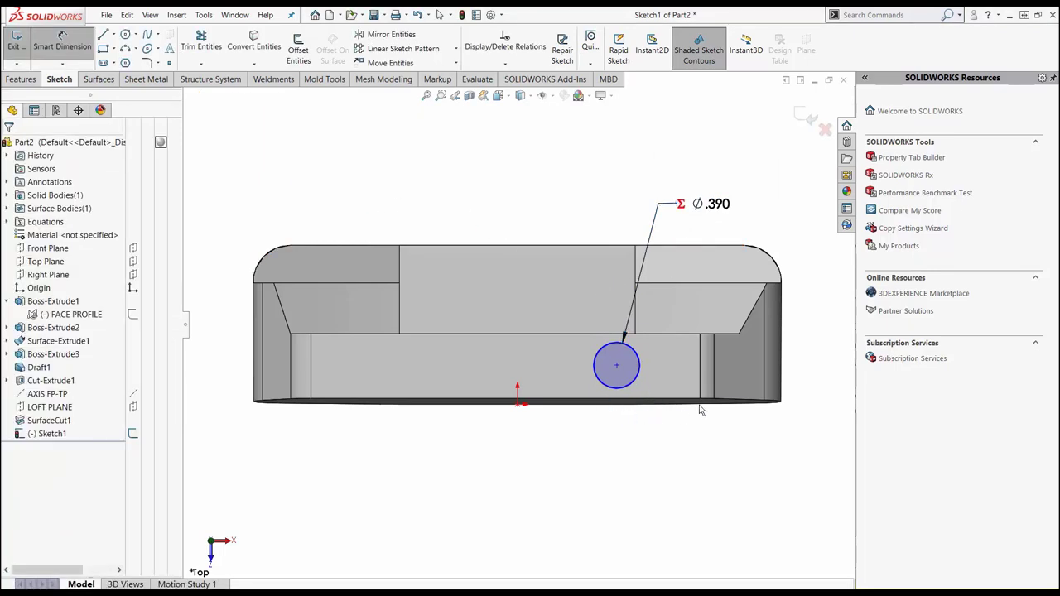
- Add a Horizontal relation between the circle's center and the midpoint of the top face's short edge on the positive X side
{"action": "left_click", "coordinate": [618, 366]}
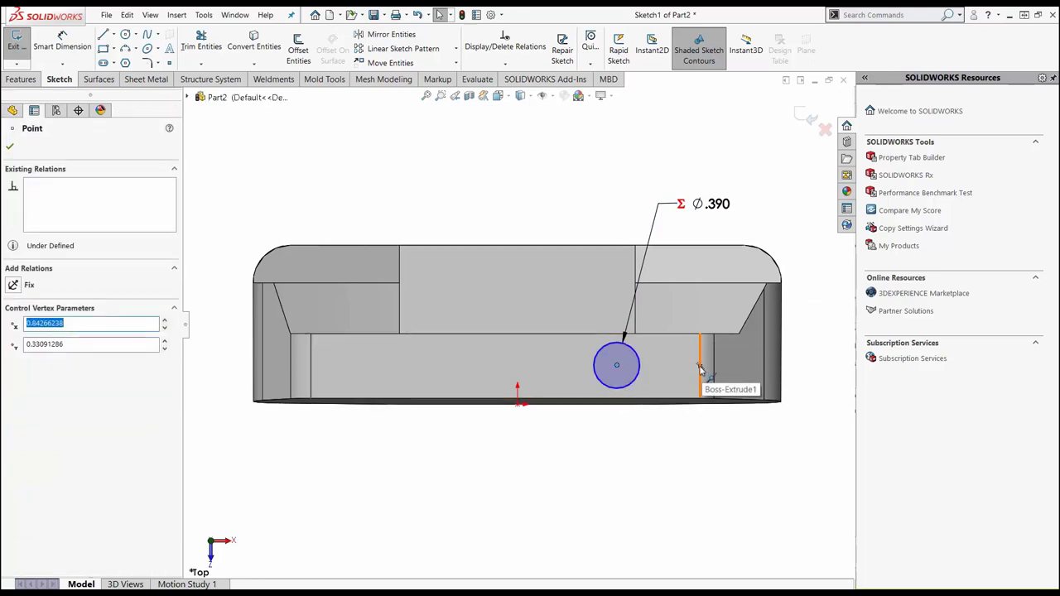
{"action": "left_click", "coordinate": [699, 368], "text": "ctrl"}
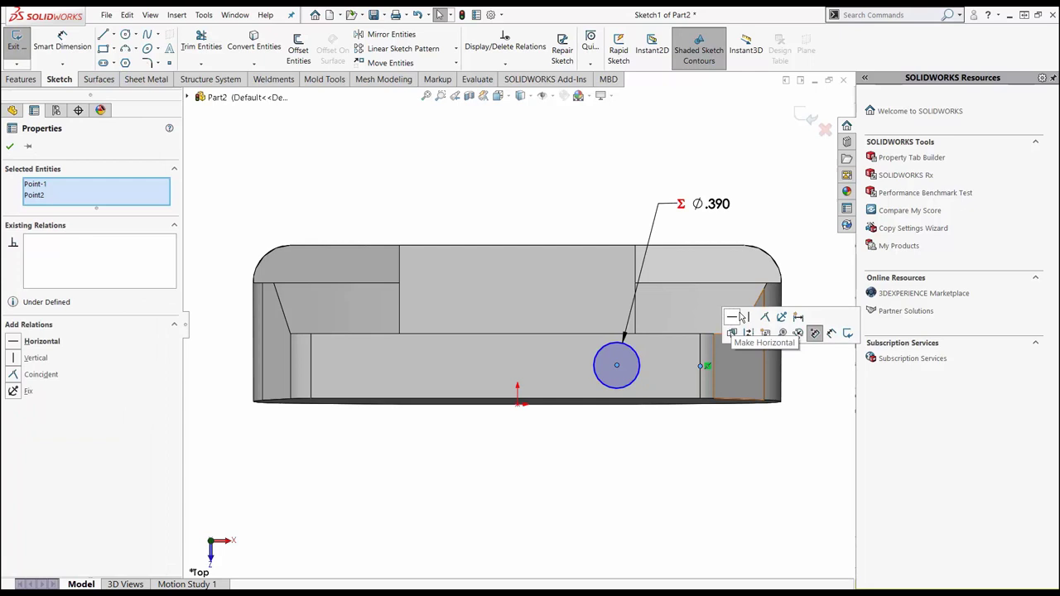
{"action": "left_click", "coordinate": [732, 322]}
{"action": "left_click", "coordinate": [588, 410]}
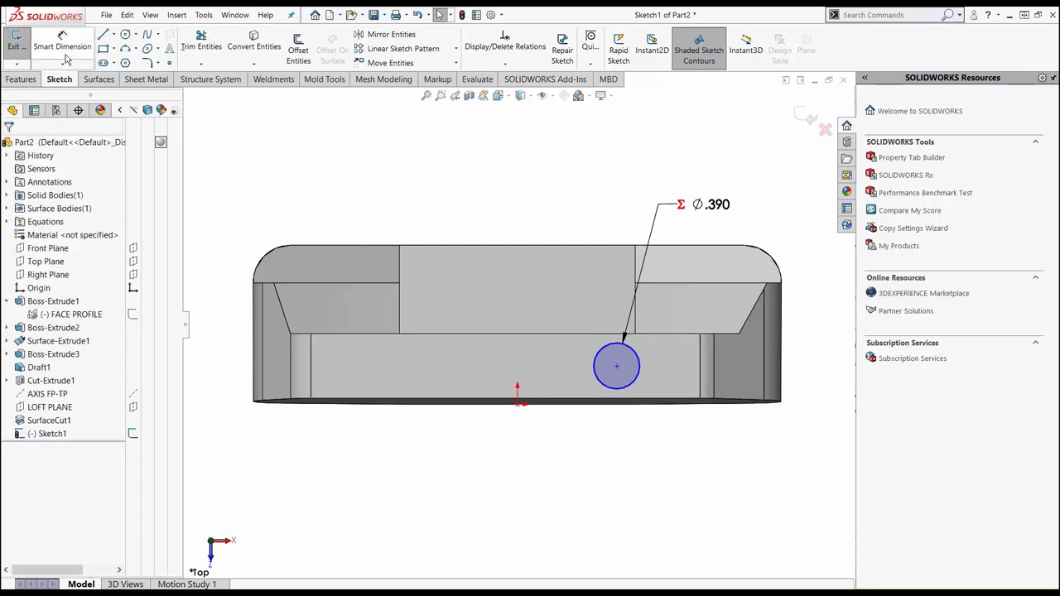
- Dimension the horizontal distance from the origin to the circle's center and set it to 0.892 in
{"action": "left_click", "coordinate": [63, 50]}
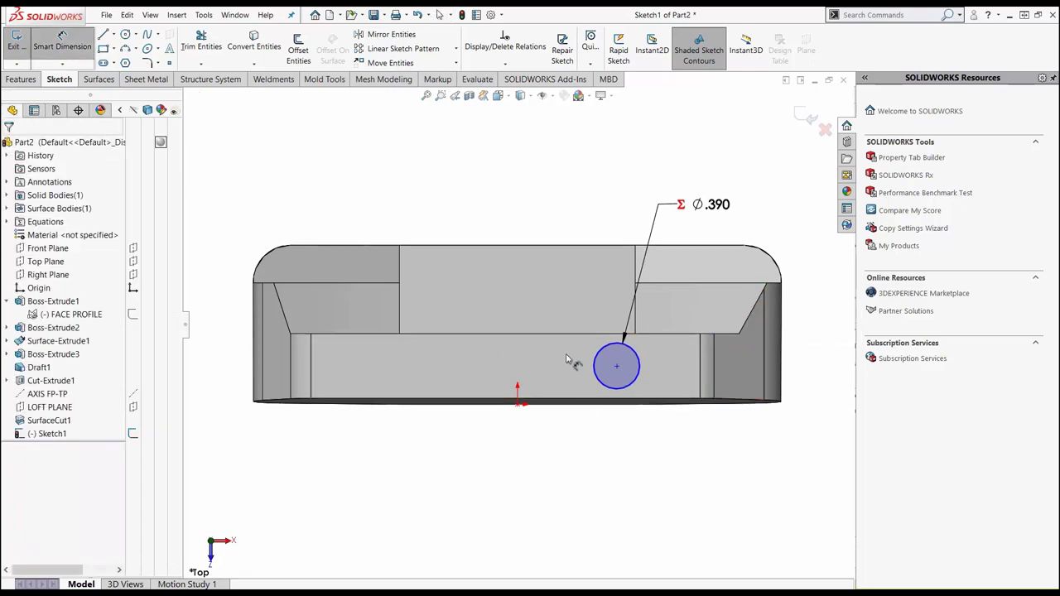
{"action": "left_click", "coordinate": [616, 368]}
{"action": "left_click", "coordinate": [518, 406]}
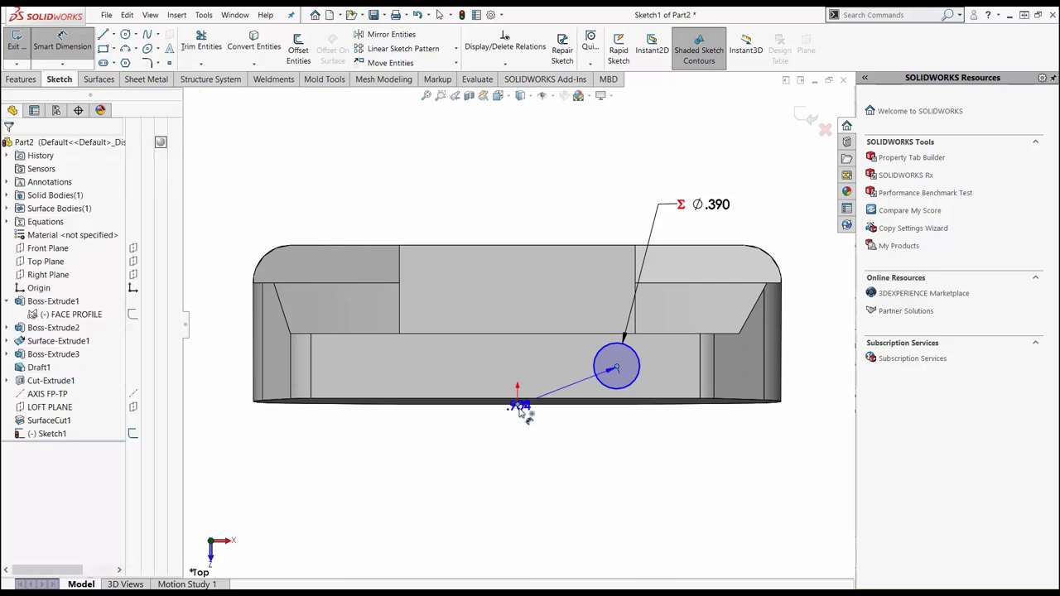
{"action": "left_click", "coordinate": [573, 447]}
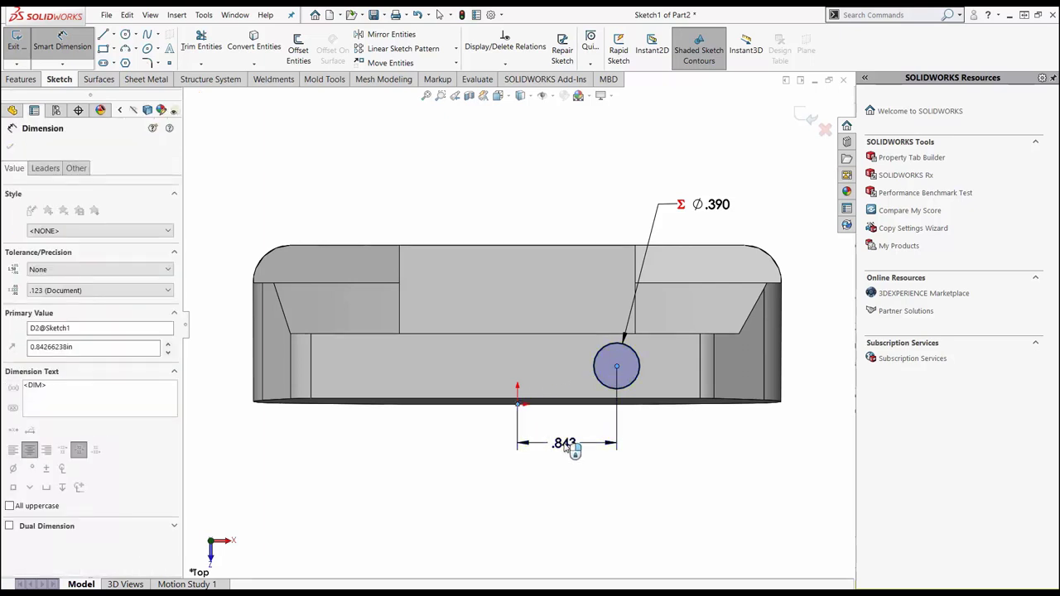
{"action": "type", "text": ".892"}
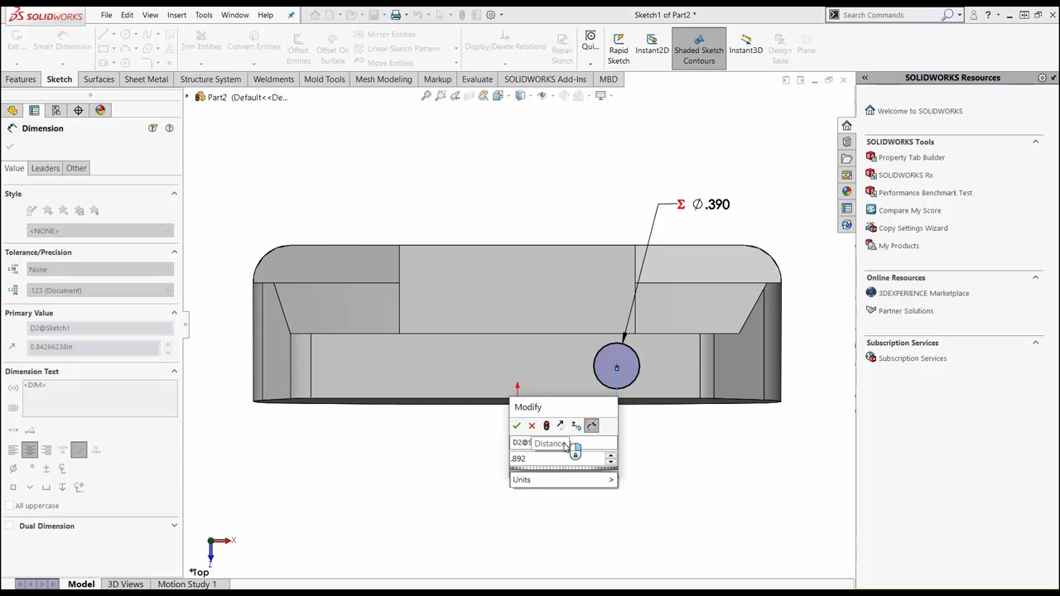
{"action": "key", "text": "Escape"}
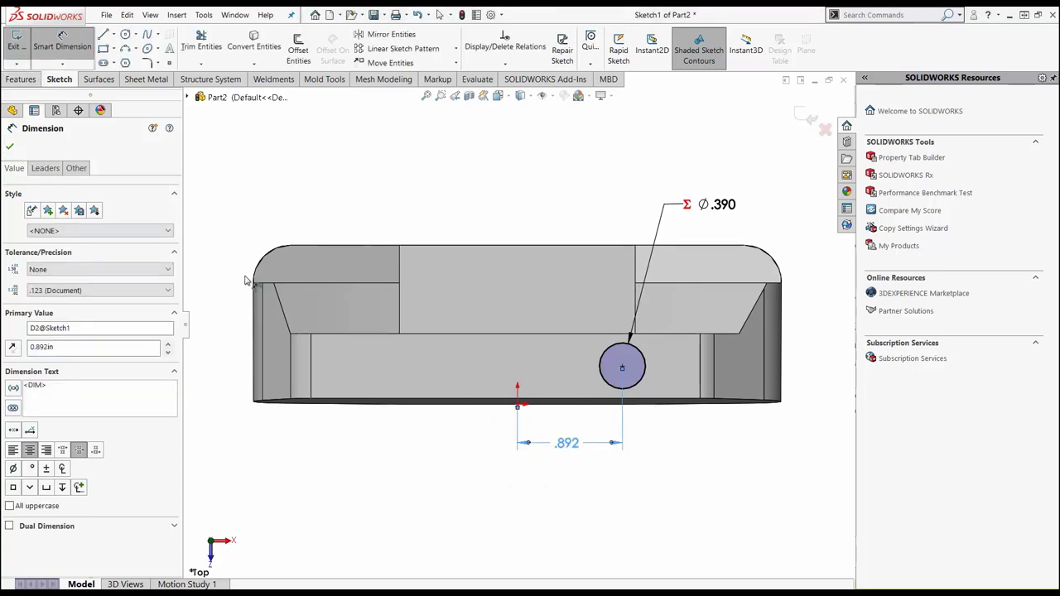
- Extrude the circle as a blind merged boss with its depth linked to the HOSEL POST LENGTH global variable
{"action": "key", "text": "s"}
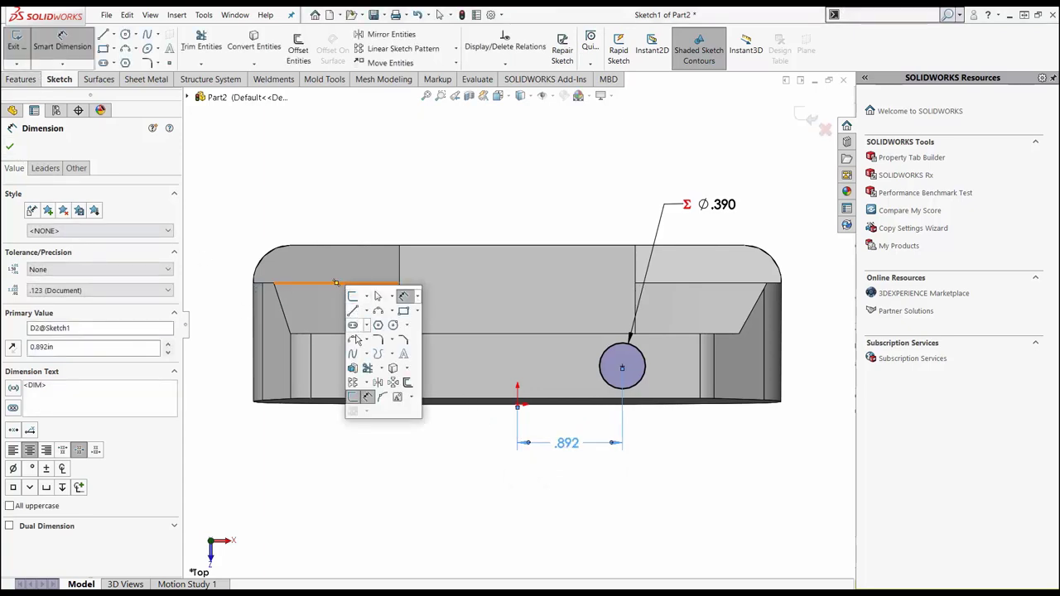
{"action": "left_click", "coordinate": [368, 367]}
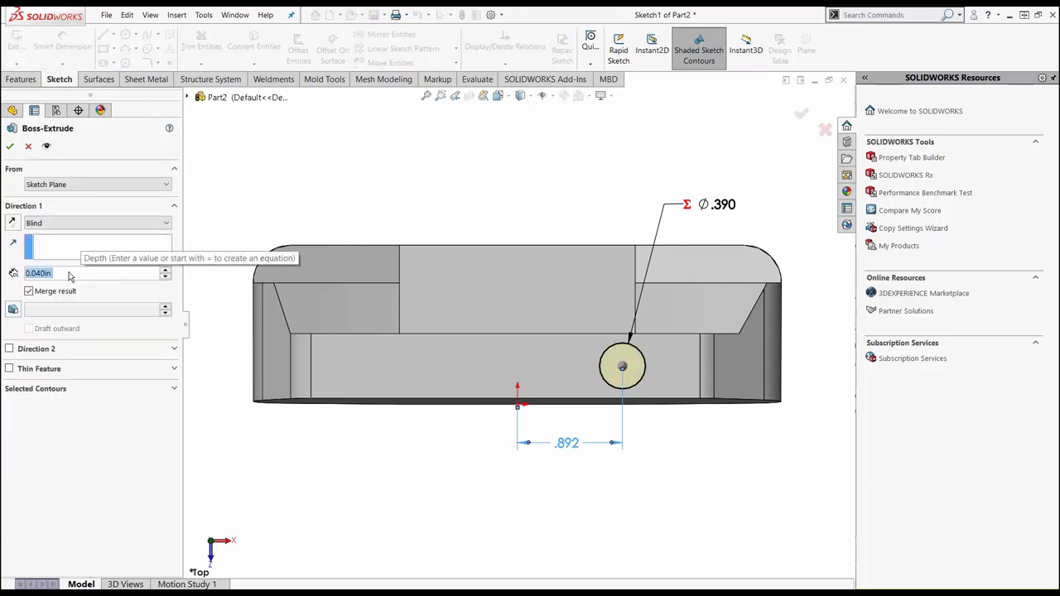
{"action": "left_click", "coordinate": [69, 277]}
{"action": "key", "text": "BackSpace"}
{"action": "key", "text": "BackSpace"}
{"action": "key", "text": "BackSpace"}
{"action": "key", "text": "BackSpace"}
{"action": "key", "text": "BackSpace"}
{"action": "key", "text": "BackSpace"}
{"action": "key", "text": "BackSpace"}
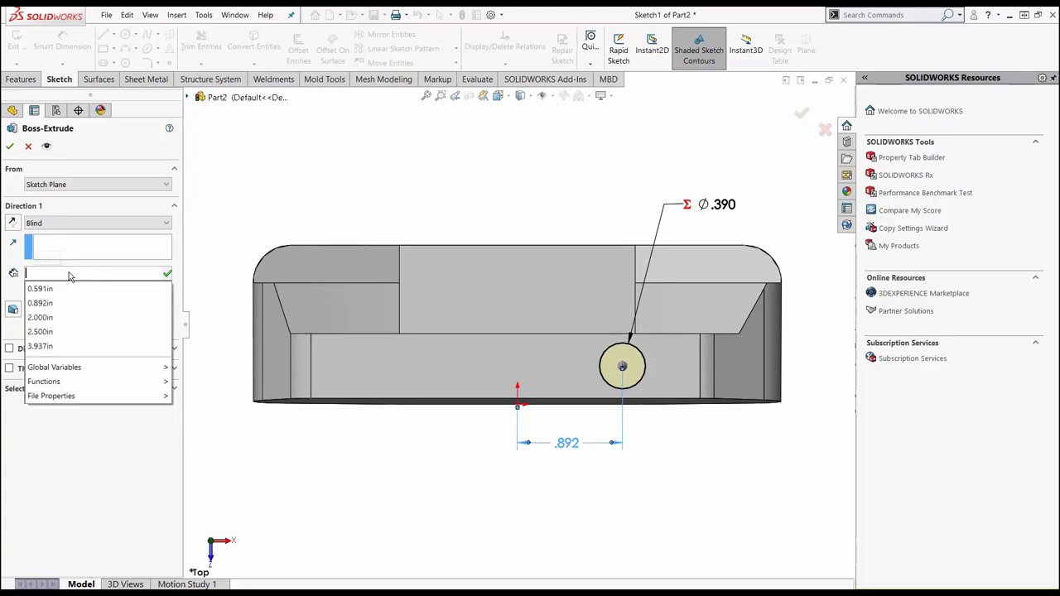
{"action": "type", "text": "="}
{"action": "mouse_move", "coordinate": [86, 288]}
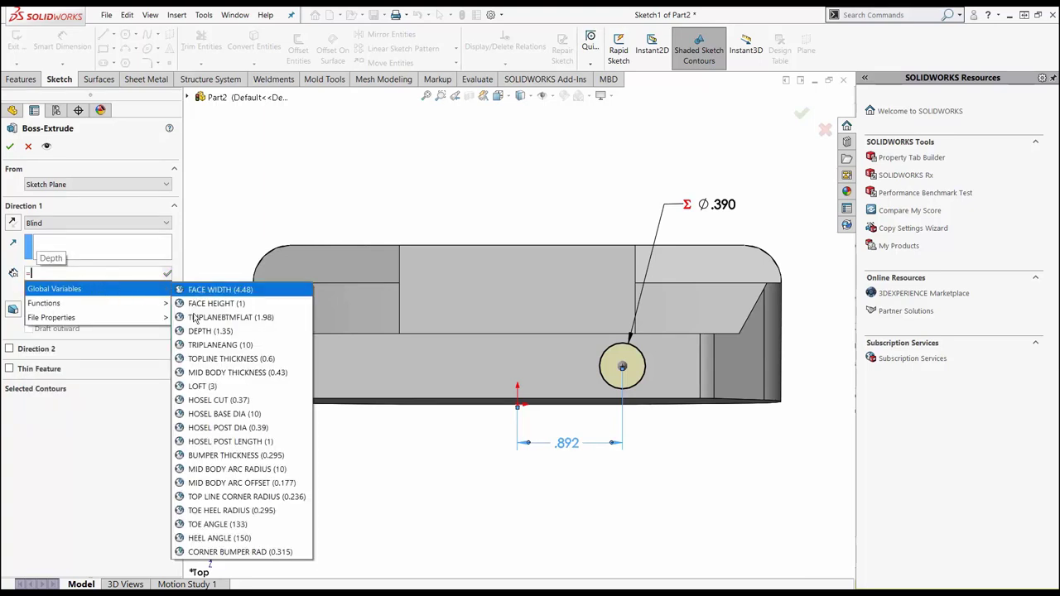
{"action": "left_click", "coordinate": [211, 441]}
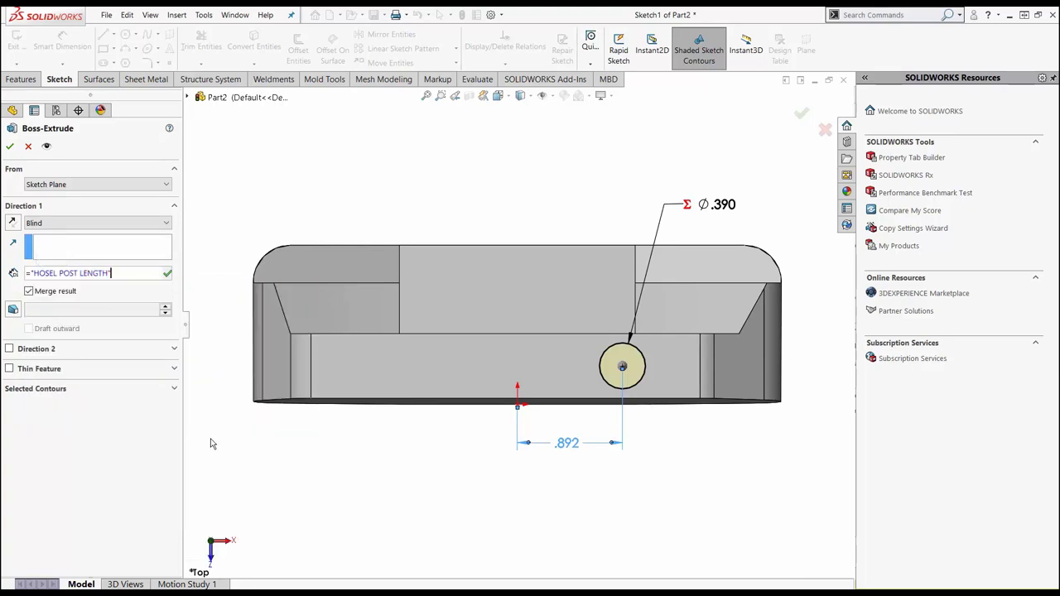
{"action": "key", "text": "Return"}
{"action": "middle_click_drag", "start_coordinate": [420, 292], "coordinate": [285, 150]}
{"action": "left_click", "coordinate": [10, 147]}
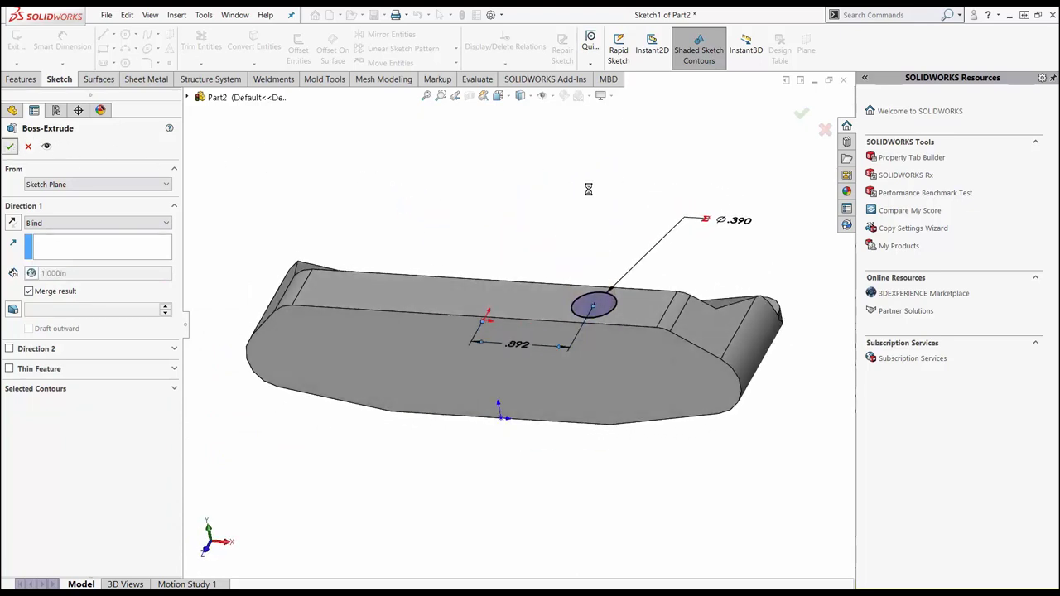
- Configure the hosel post's 0.892 in offset dimension, adding a configuration named .892 that uses the same value
{"action": "middle_click_drag", "start_coordinate": [526, 285], "coordinate": [372, 309]}
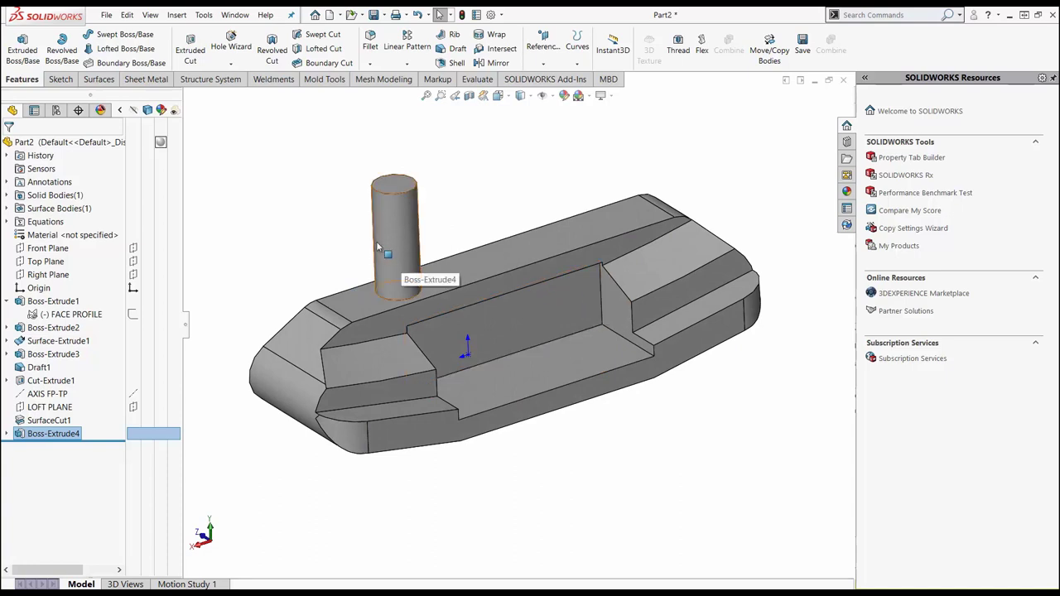
{"action": "middle_click_drag", "start_coordinate": [376, 241], "coordinate": [356, 217]}
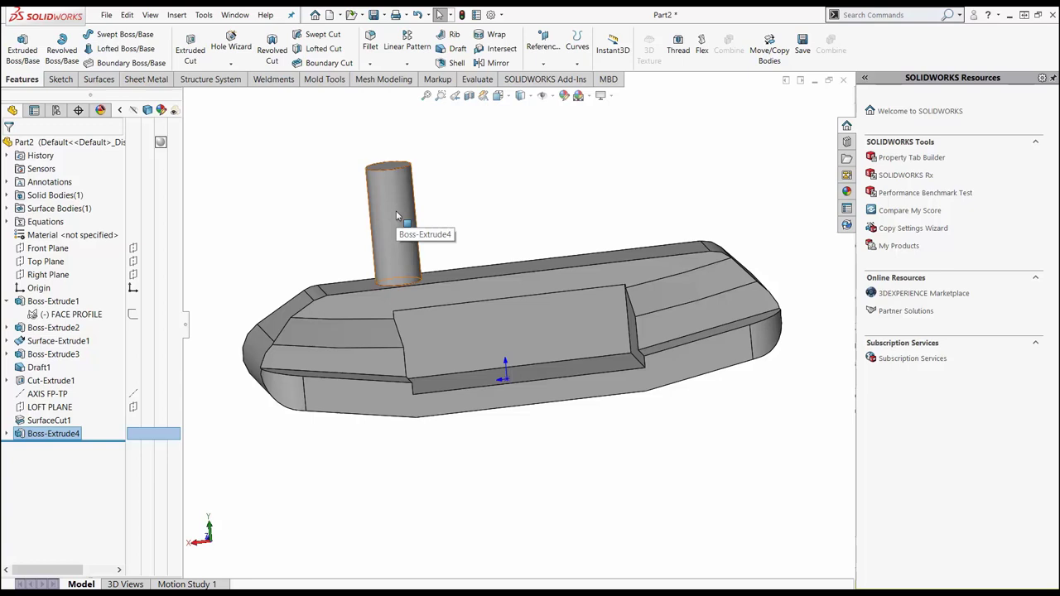
{"action": "left_click", "coordinate": [396, 213]}
{"action": "middle_click_drag", "start_coordinate": [520, 250], "coordinate": [474, 221]}
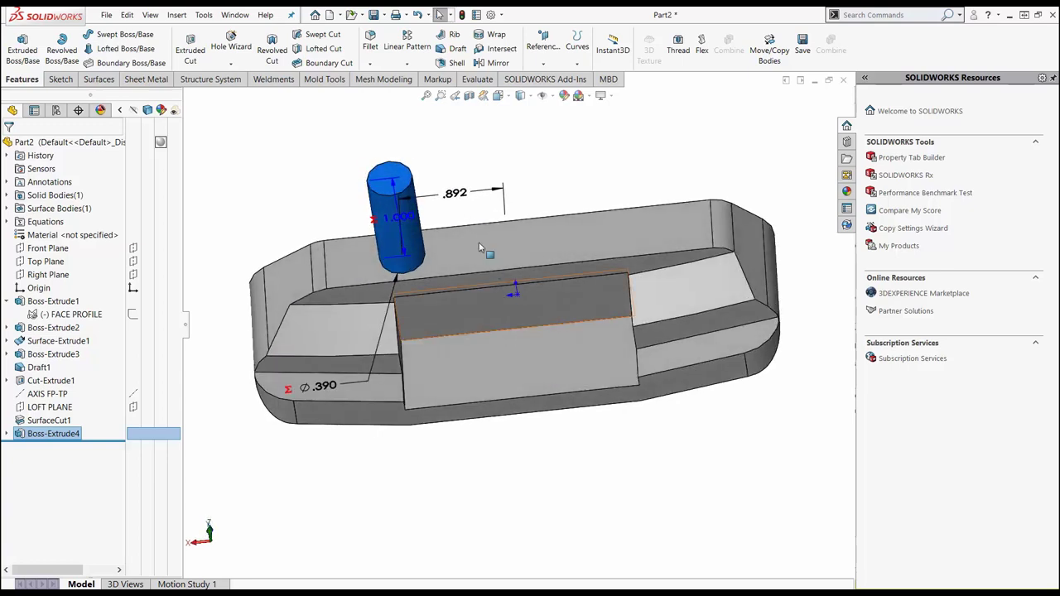
{"action": "right_click", "coordinate": [455, 196]}
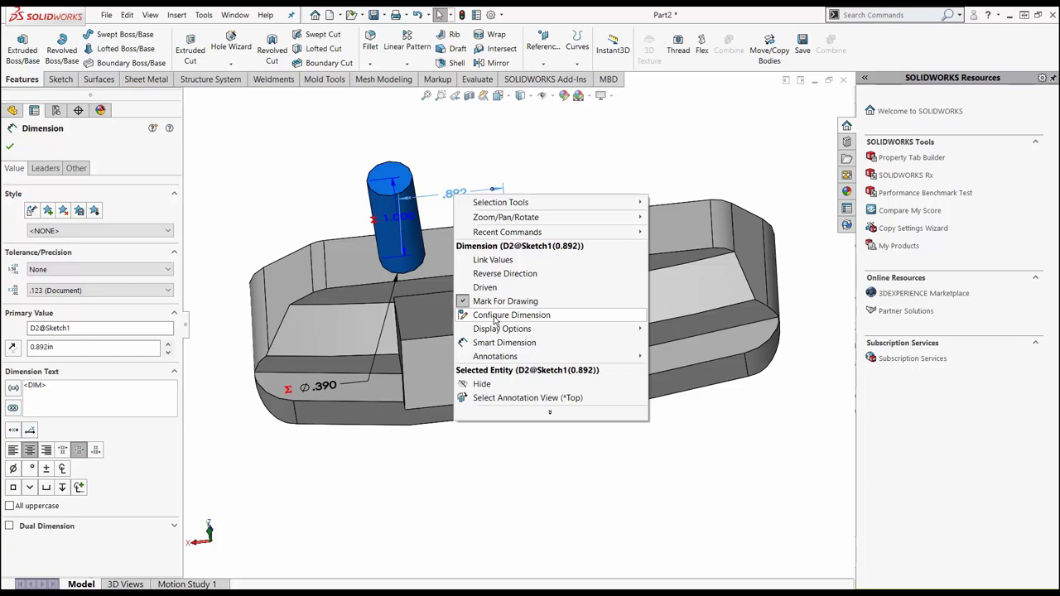
{"action": "left_click", "coordinate": [495, 316]}
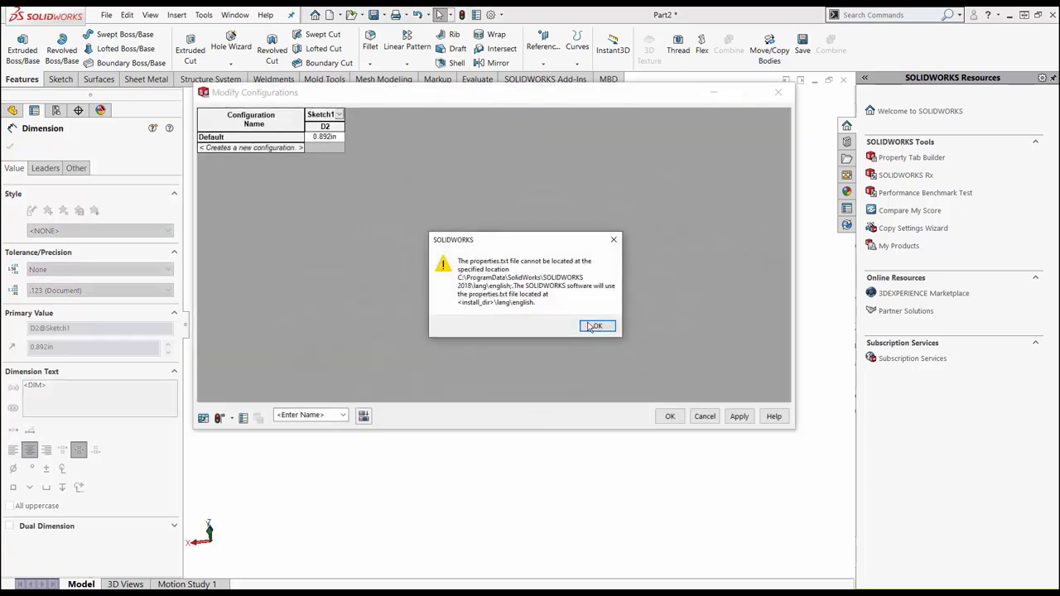
{"action": "left_click", "coordinate": [595, 324]}
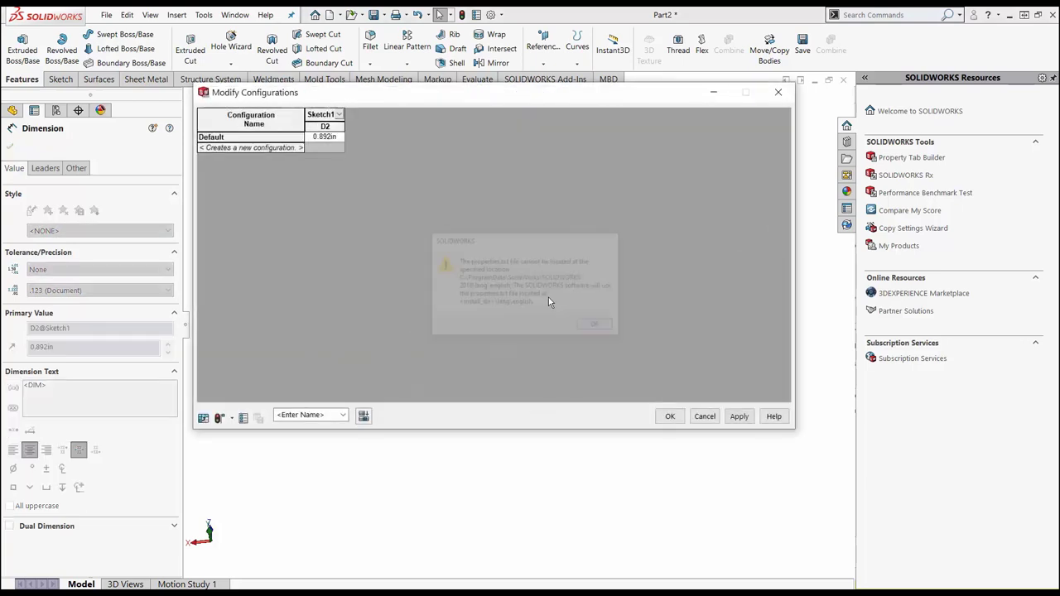
{"action": "left_click", "coordinate": [254, 147]}
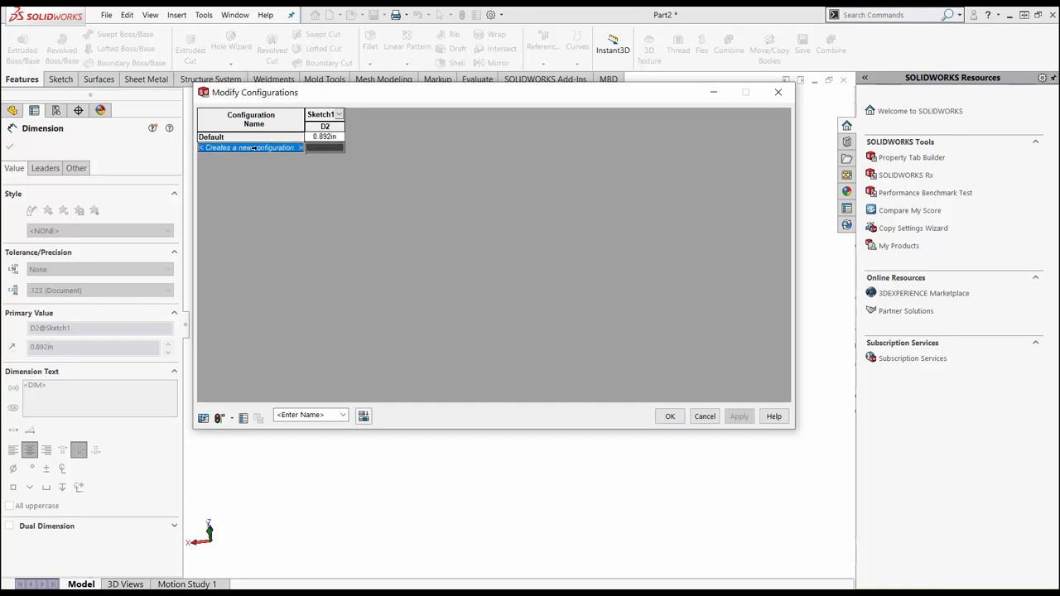
{"action": "left_click", "coordinate": [253, 148]}
{"action": "type", "text": "892"}
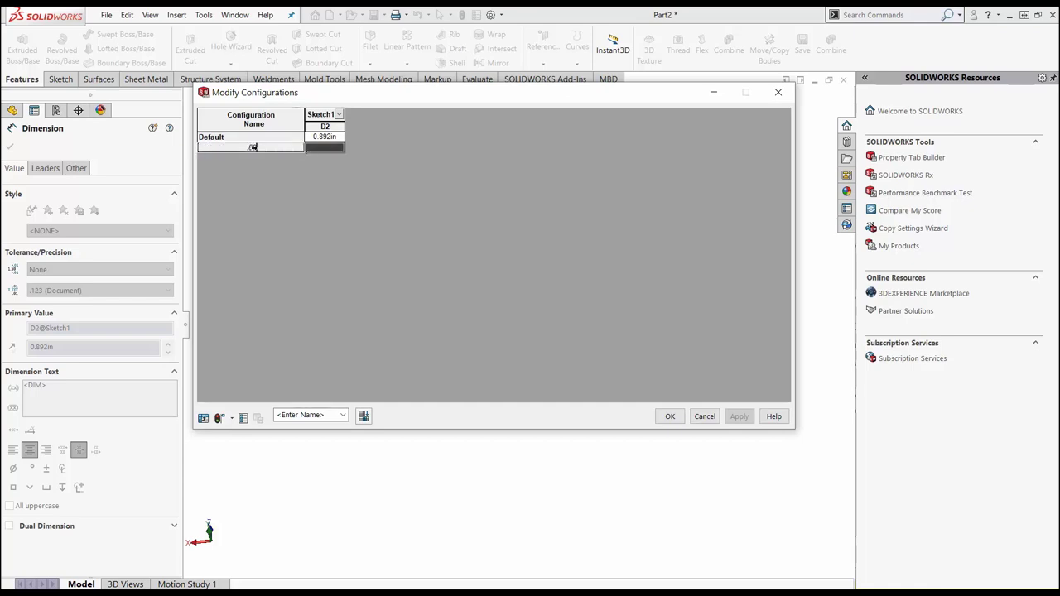
{"action": "key", "text": "Tab"}
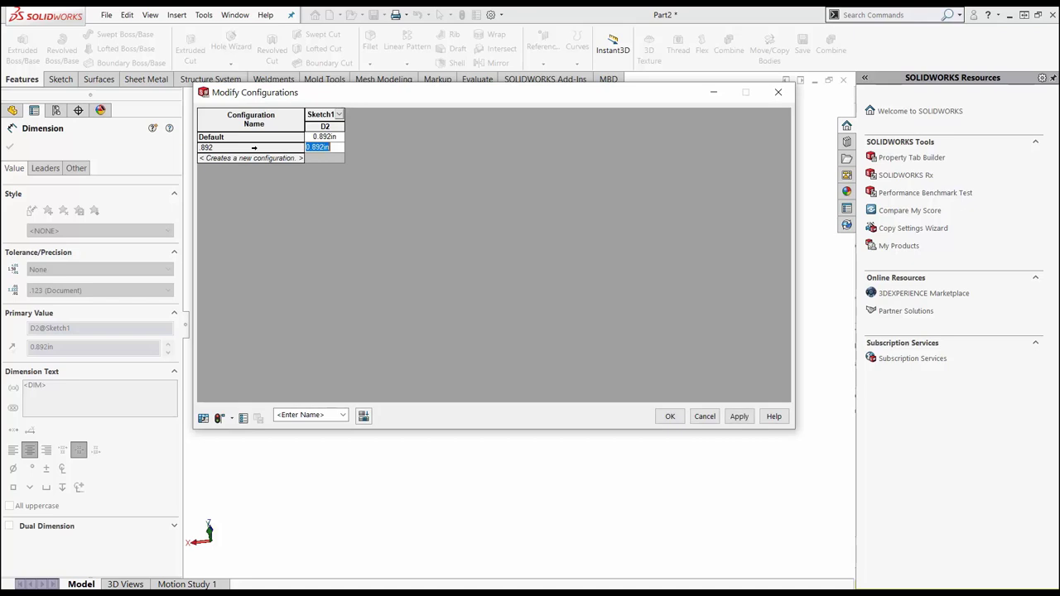
- Add a configuration named 1.250 with the hosel post offset set to 1.250 in
{"action": "left_click", "coordinate": [255, 158]}
{"action": "left_click", "coordinate": [254, 158]}
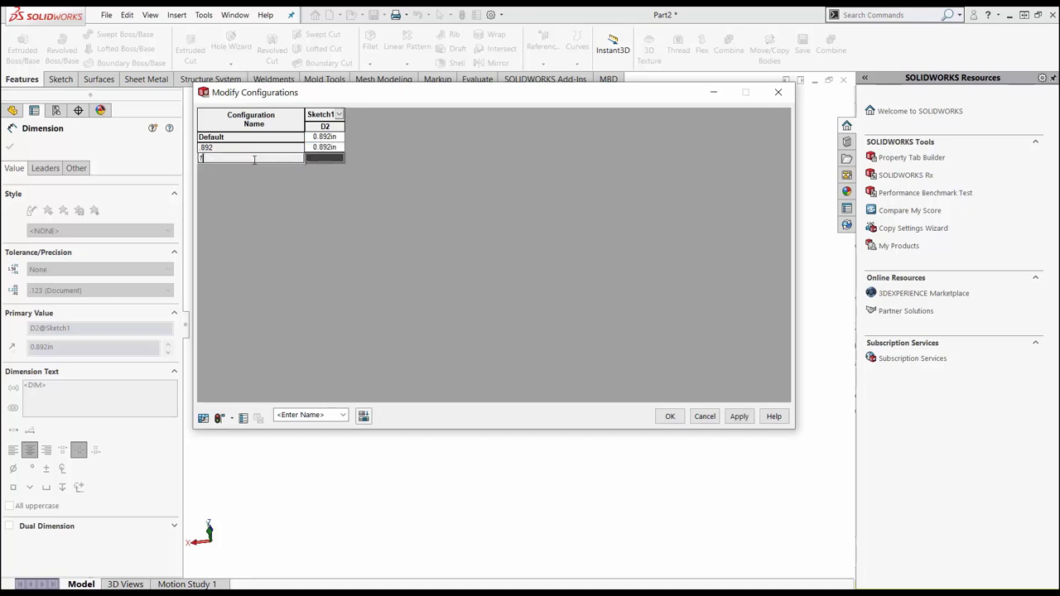
{"action": "type", "text": "1.250"}
{"action": "key", "text": "Tab"}
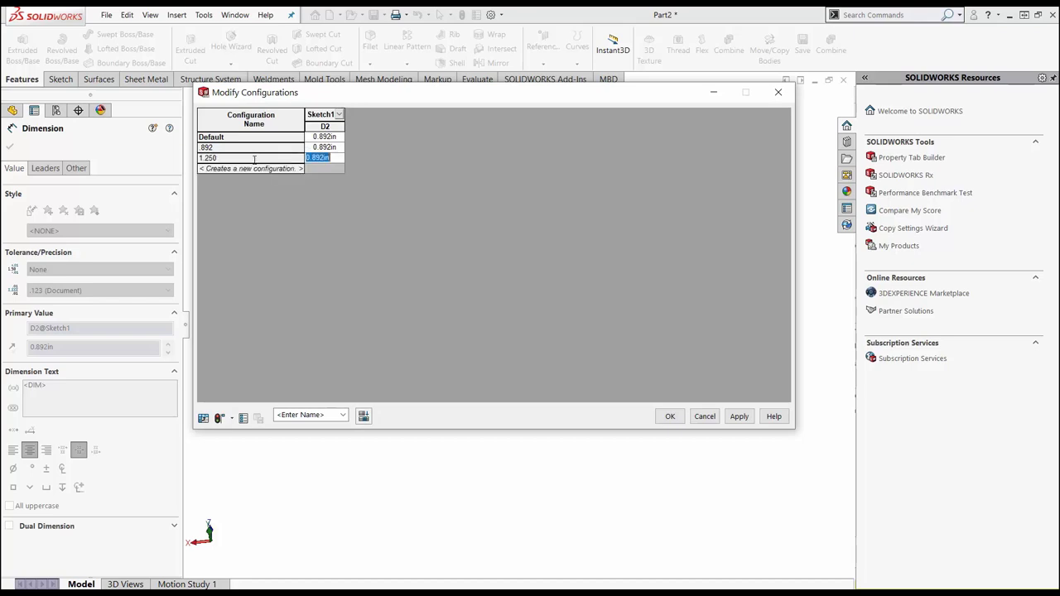
{"action": "type", "text": "1.250"}
- Add a configuration named 1.071 with the hosel post offset set to 1.071 in
{"action": "left_click", "coordinate": [249, 169]}
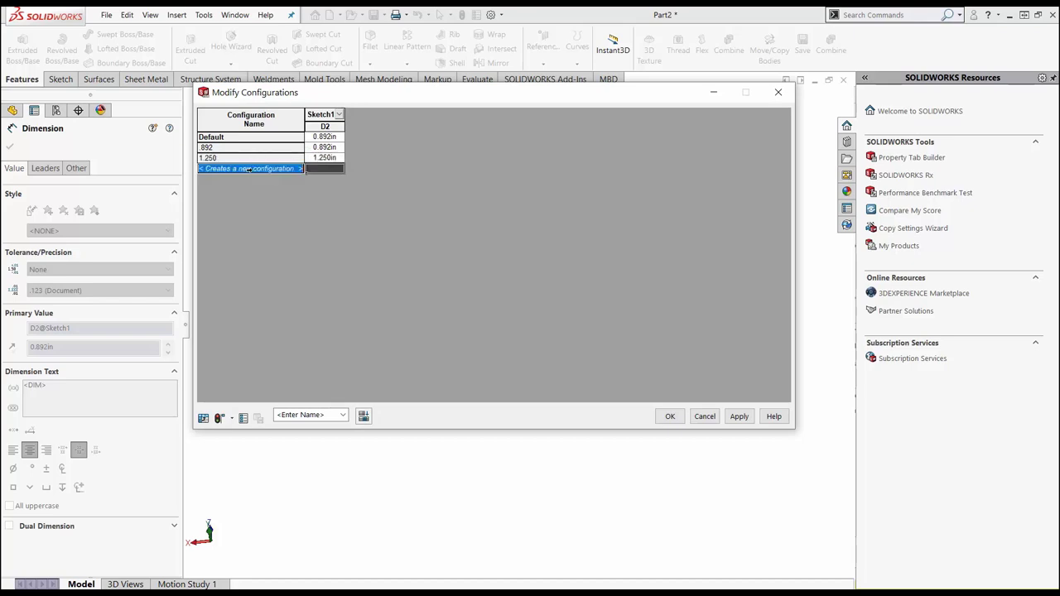
{"action": "left_click", "coordinate": [249, 169]}
{"action": "type", "text": "40"}
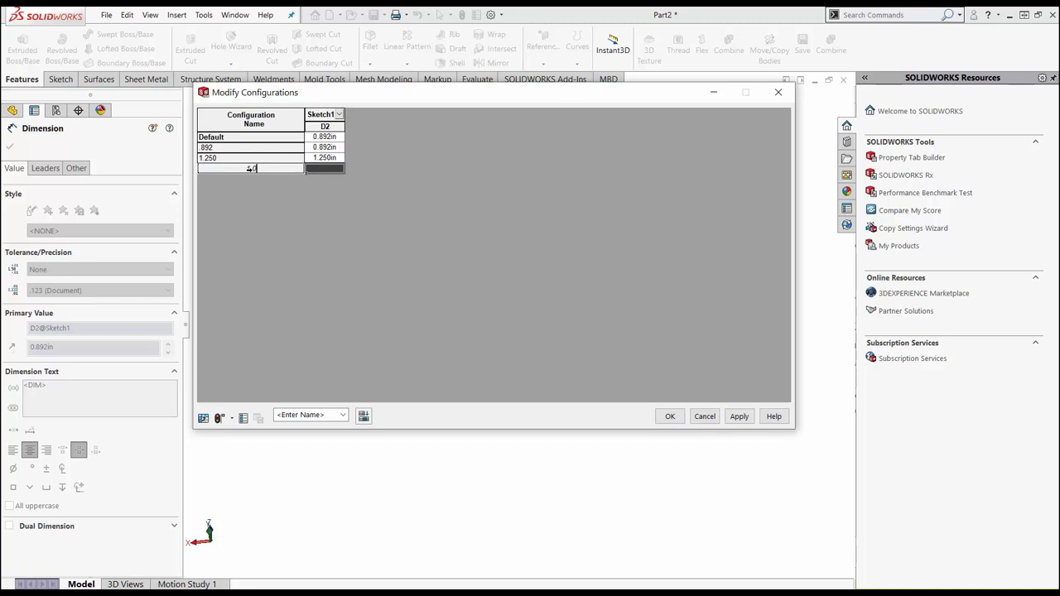
{"action": "type", "text": "71"}
{"action": "key", "text": "Tab"}
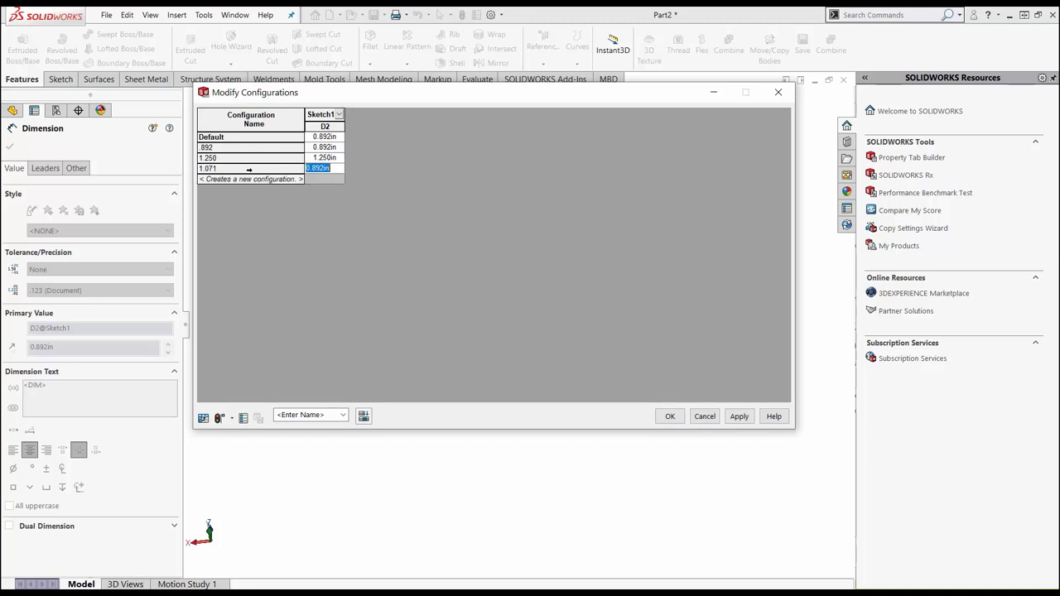
{"action": "type", "text": "1.071"}
- Name the configuration table hosels and apply the new configurations to the part
{"action": "left_click", "coordinate": [299, 415]}
{"action": "type", "text": "hosed"}
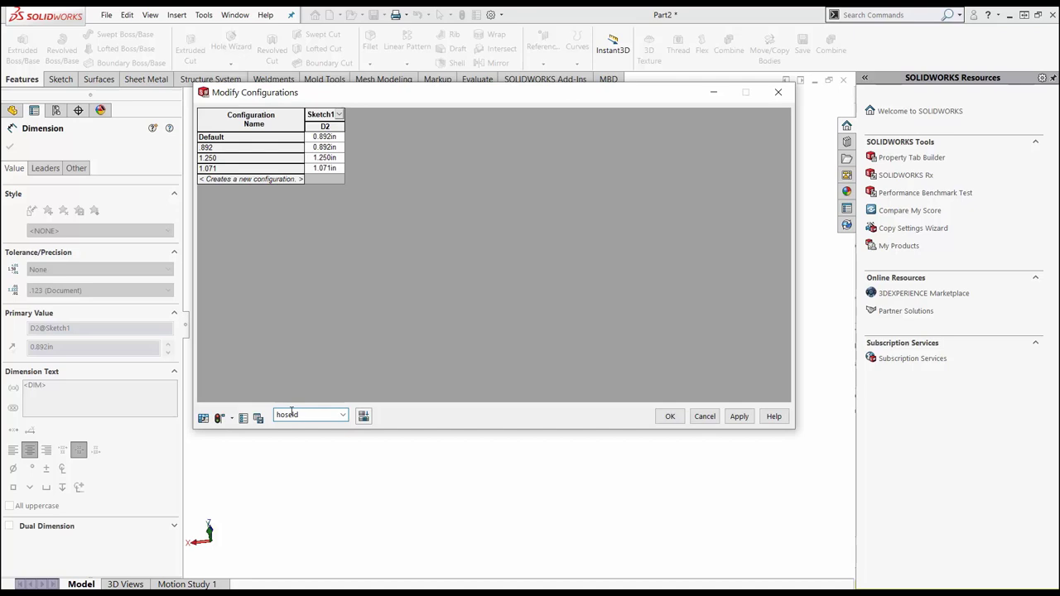
{"action": "key", "text": "BackSpace"}
{"action": "type", "text": "s"}
{"action": "left_click", "coordinate": [292, 414]}
{"action": "type", "text": "ls"}
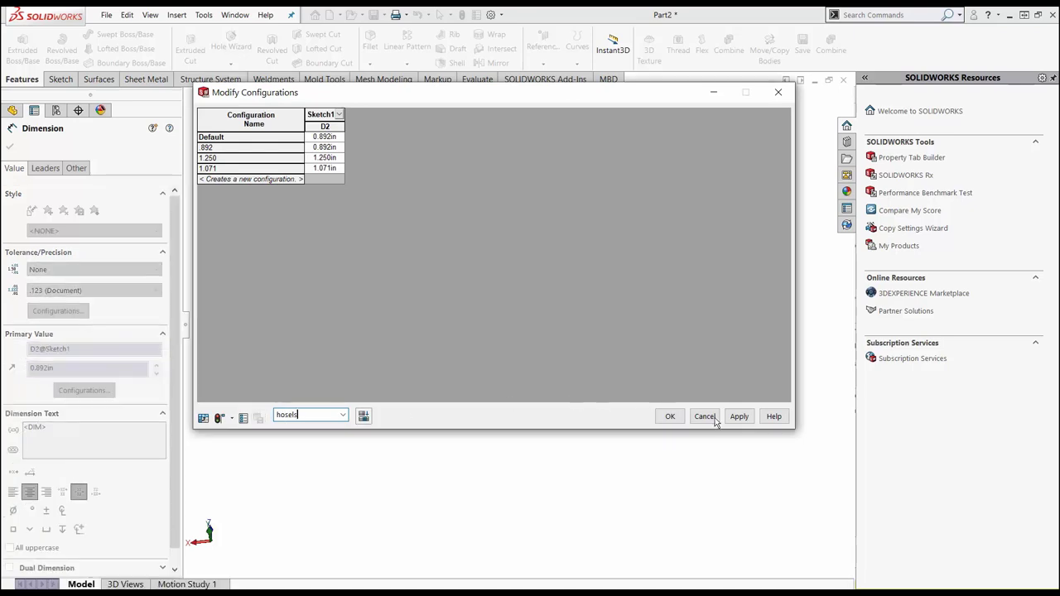
{"action": "left_click", "coordinate": [740, 416]}
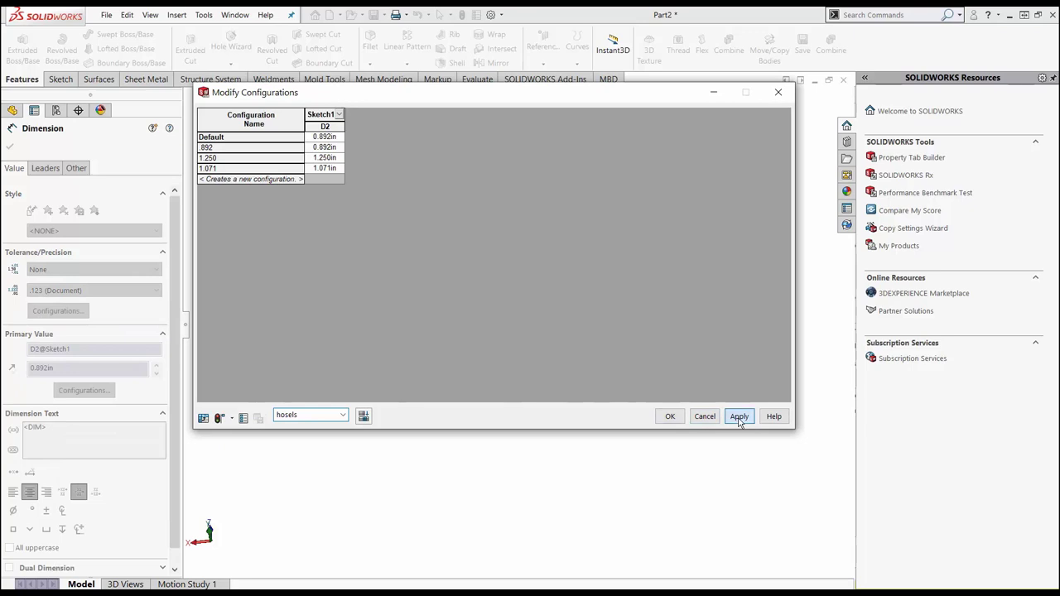
{"action": "left_click", "coordinate": [670, 416]}
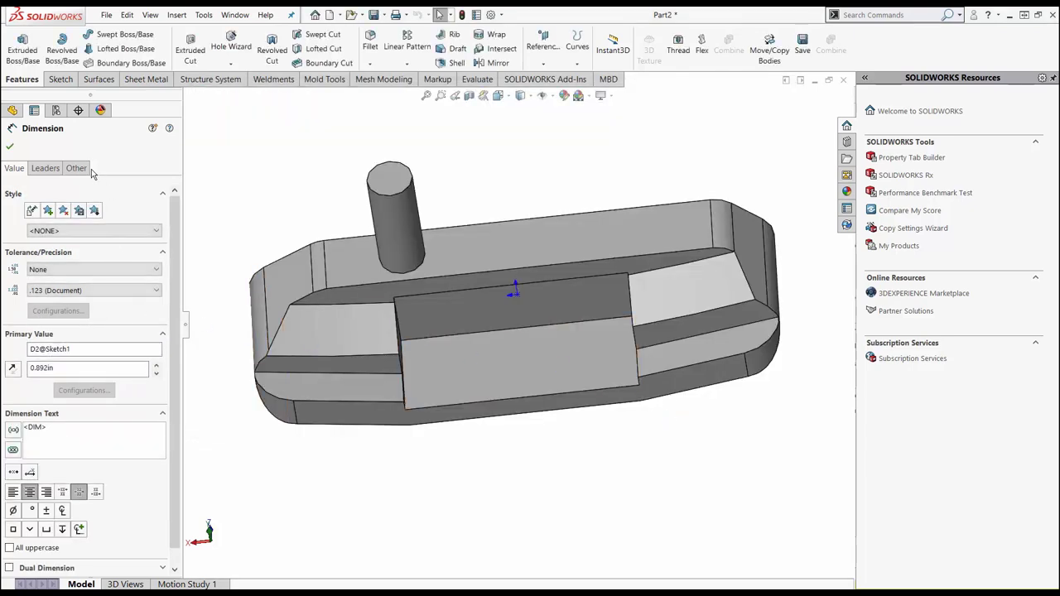
- Activate the .892, 1.250 and 1.071 configurations in turn to compare the hosel post positions
{"action": "left_click", "coordinate": [56, 112]}
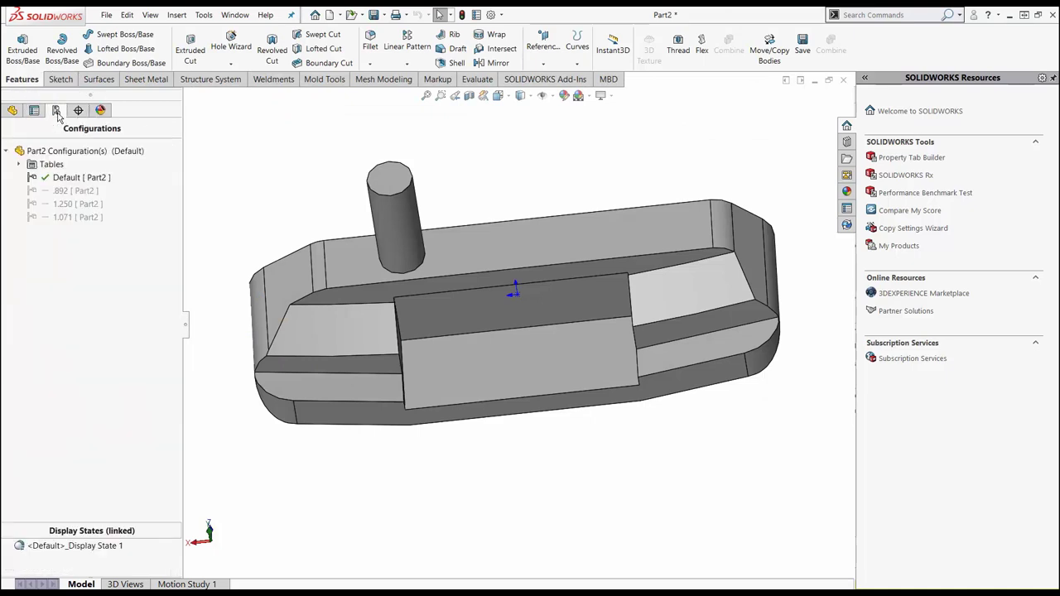
{"action": "left_click", "coordinate": [77, 192]}
{"action": "double_click", "coordinate": [75, 192]}
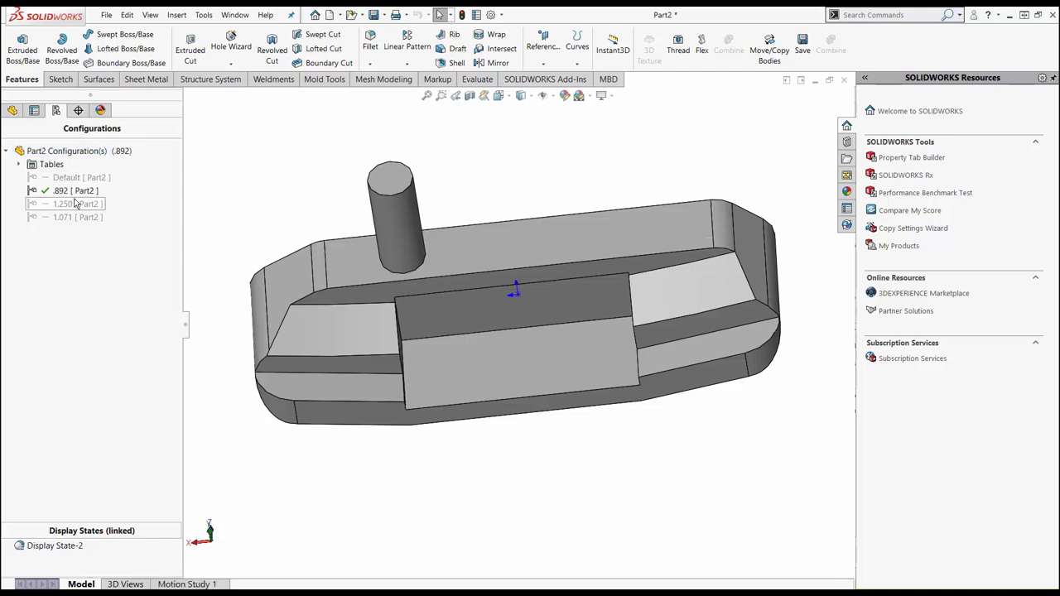
{"action": "double_click", "coordinate": [74, 204]}
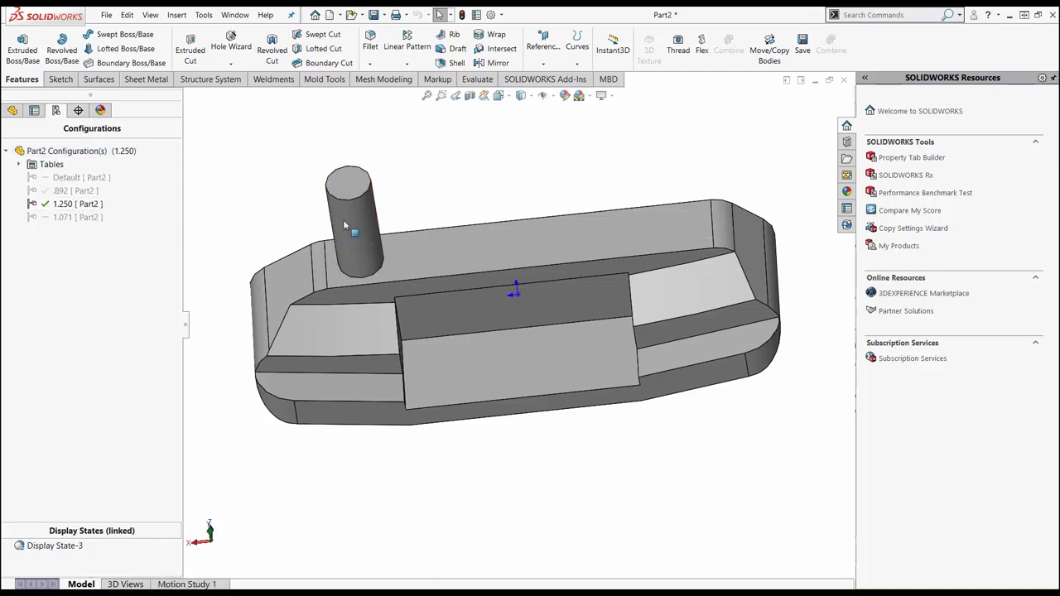
{"action": "double_click", "coordinate": [66, 217]}
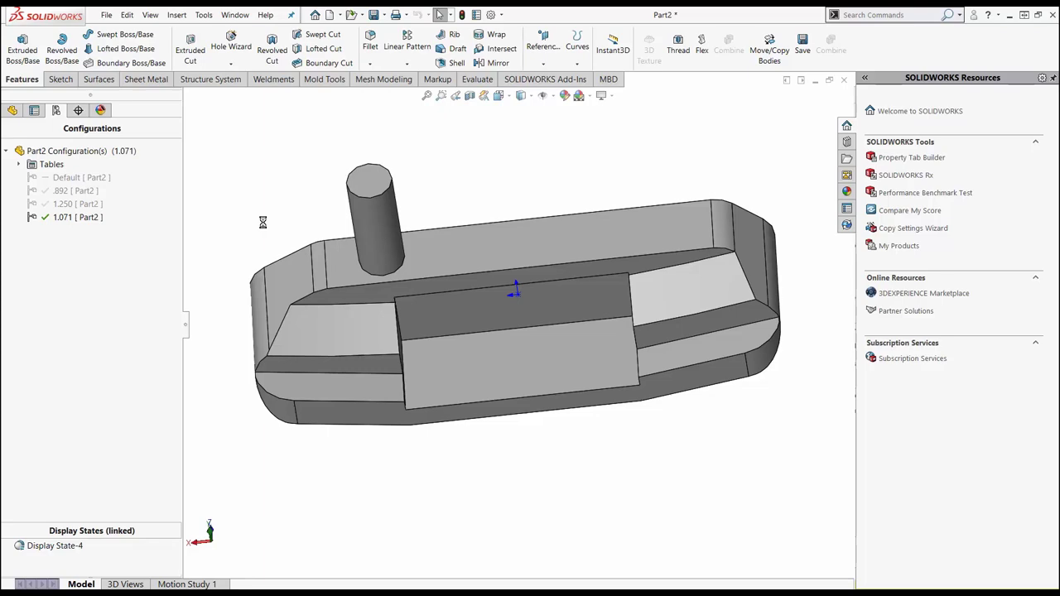
{"action": "key", "text": "super+Tab"}
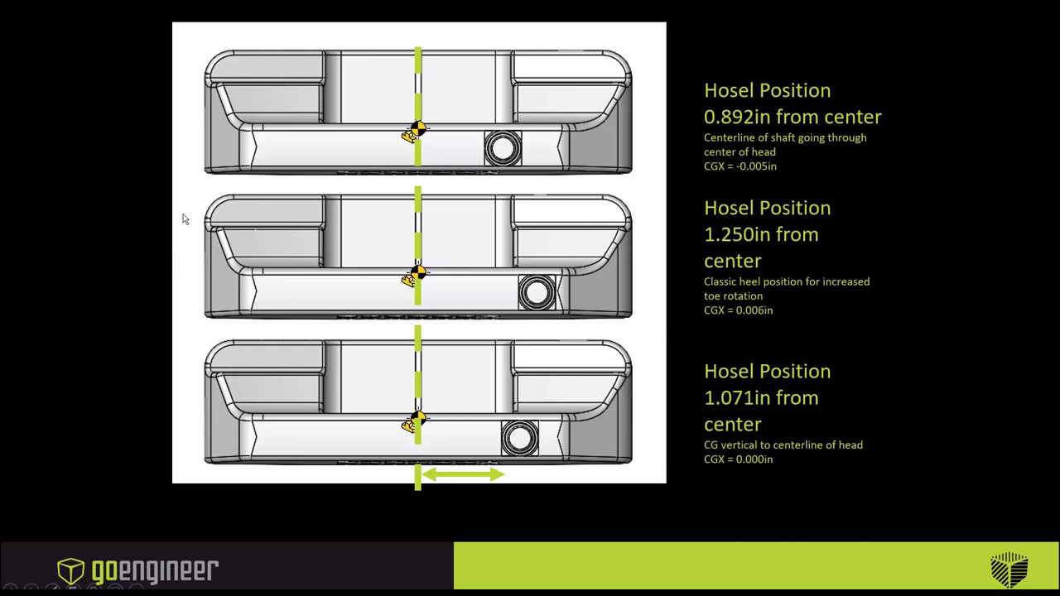
{"action": "left_click", "coordinate": [188, 152]}
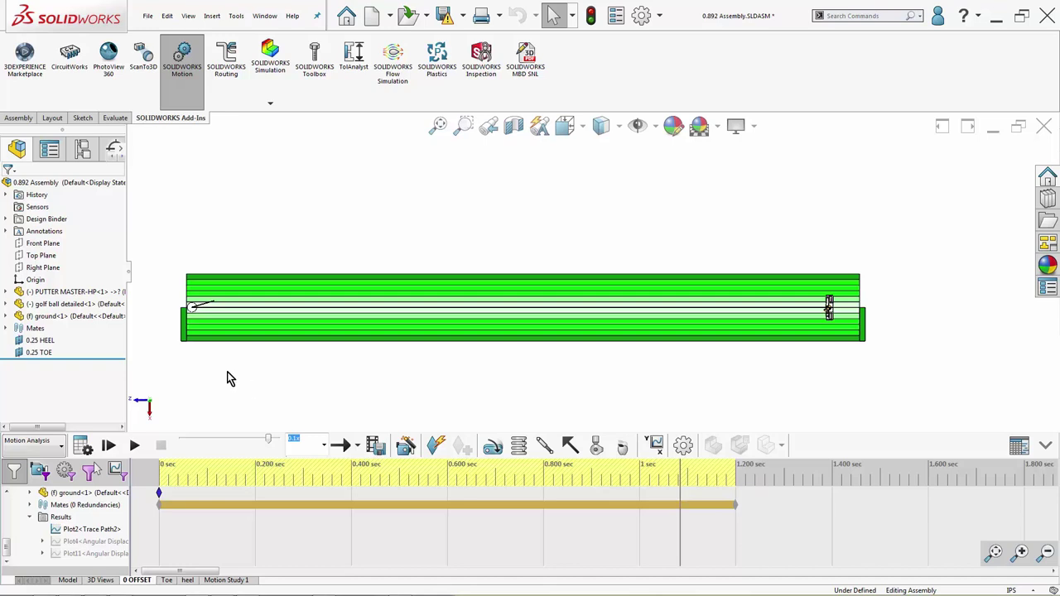
- Review the mates of the 0.892 assembly and the first entries of the 0 OFFSET motion study tree
{"action": "left_click", "coordinate": [8, 329]}
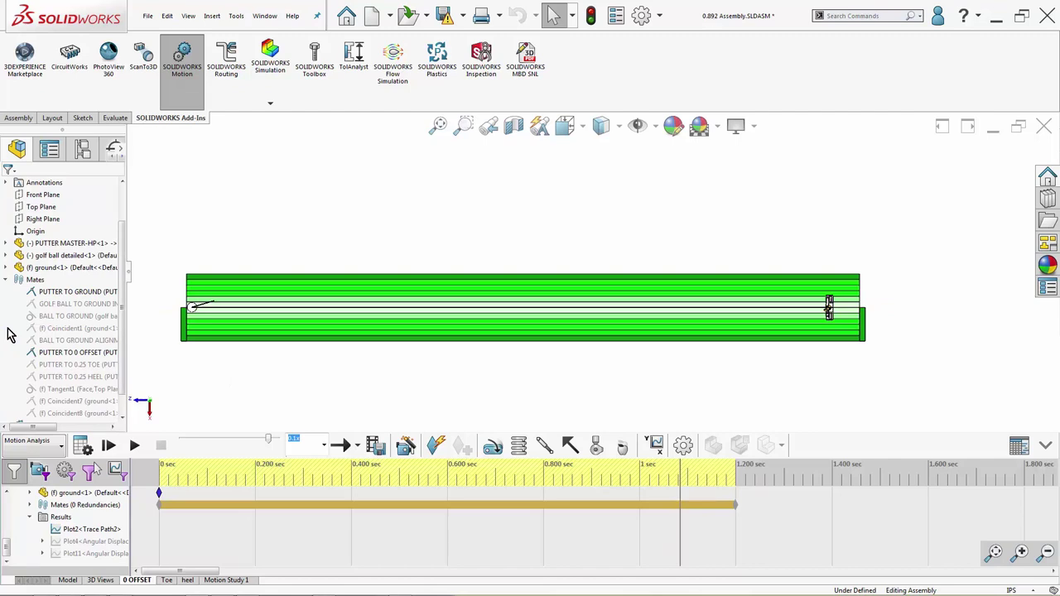
{"action": "left_click", "coordinate": [7, 281]}
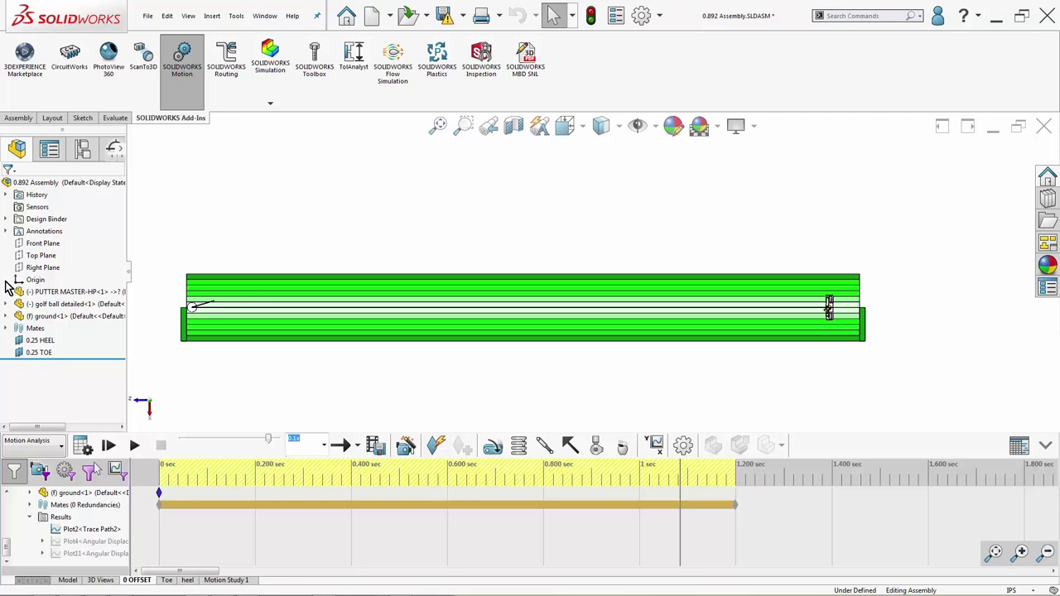
{"action": "scroll", "coordinate": [7, 497], "scroll_direction": "up", "scroll_amount": 3}
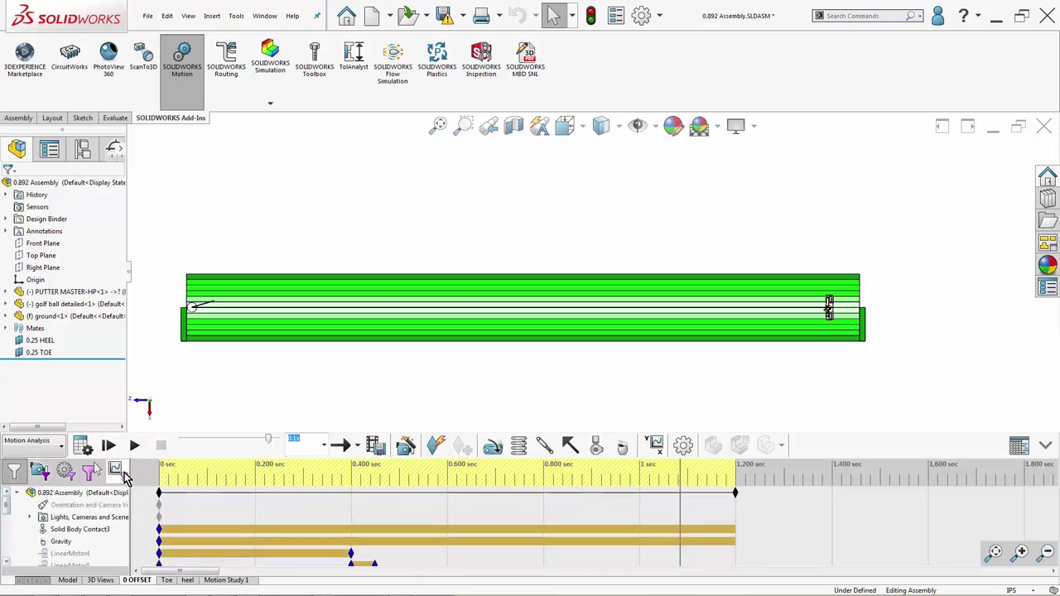
- Scrub the 0 OFFSET study through ball impact to about 0.52 sec, examining the putter and ball up close in the Right view
{"action": "left_click_drag", "start_coordinate": [159, 468], "coordinate": [372, 481]}
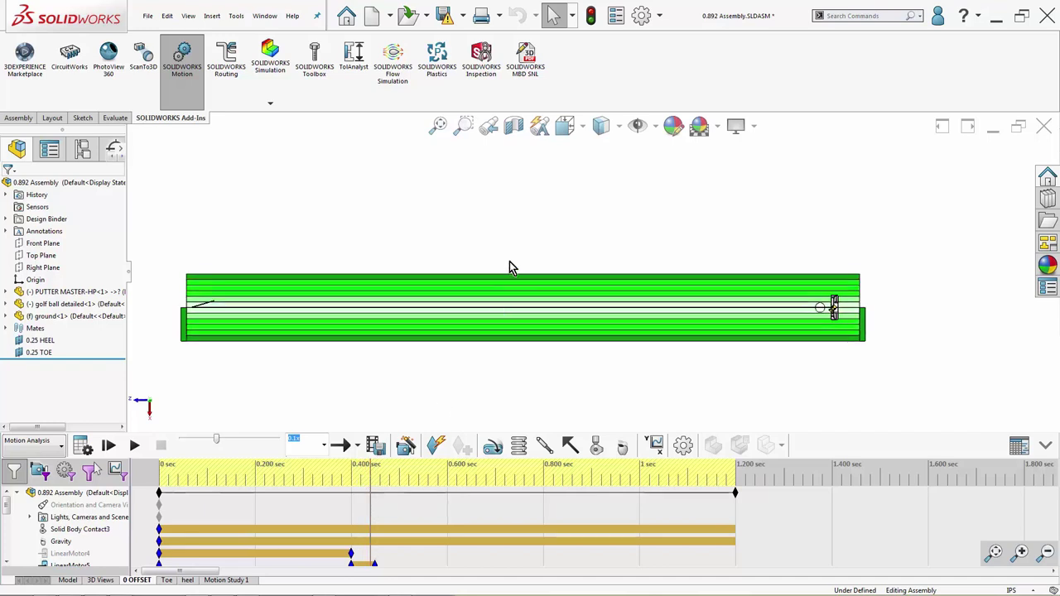
{"action": "mouse_move", "coordinate": [601, 125]}
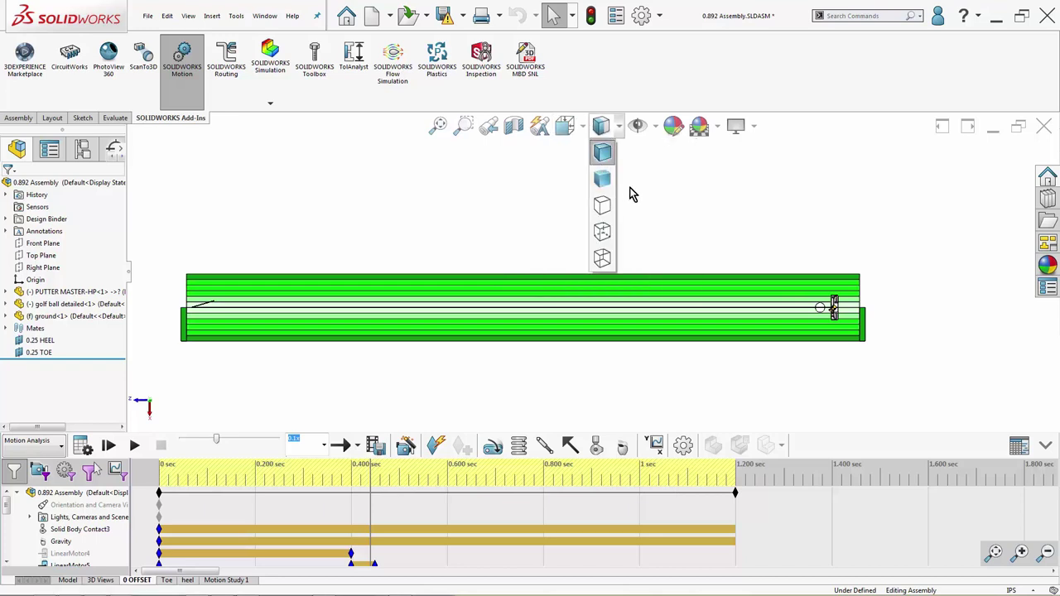
{"action": "left_click", "coordinate": [623, 210]}
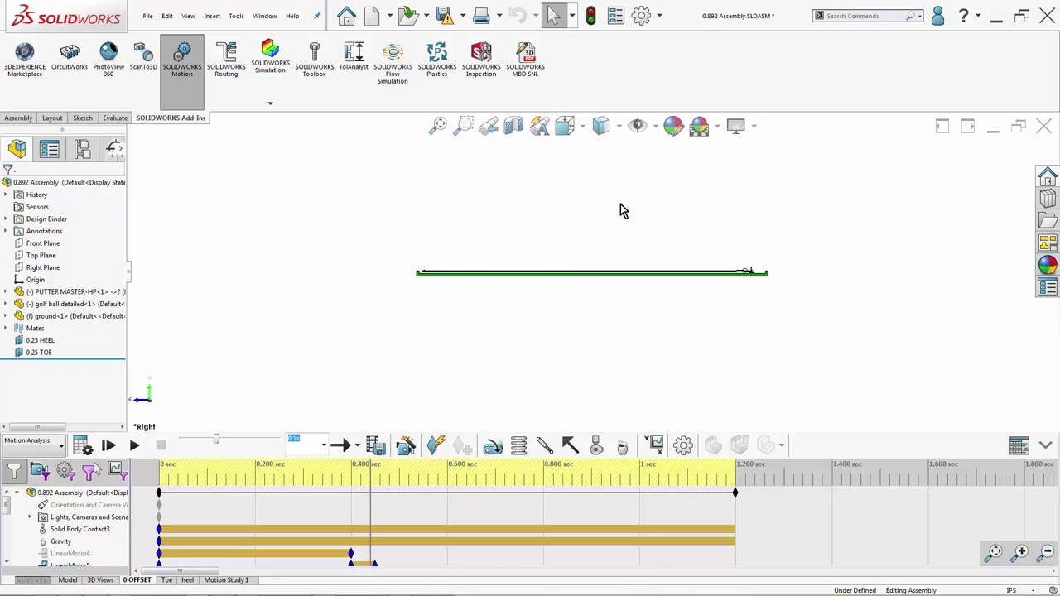
{"action": "scroll", "coordinate": [672, 276], "scroll_direction": "down", "scroll_amount": 3}
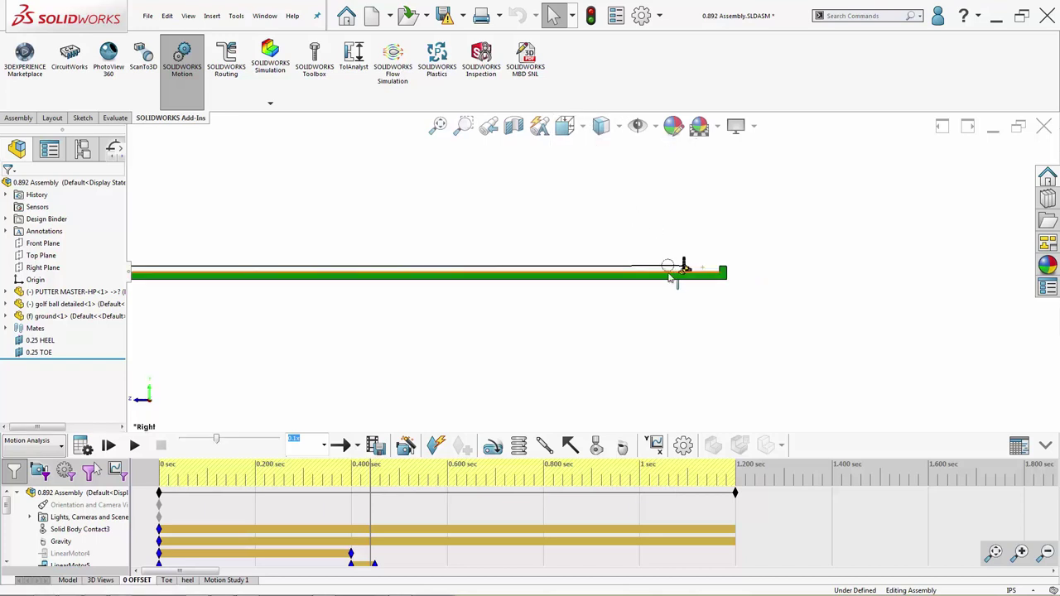
{"action": "scroll", "coordinate": [673, 276], "scroll_direction": "down", "scroll_amount": 3}
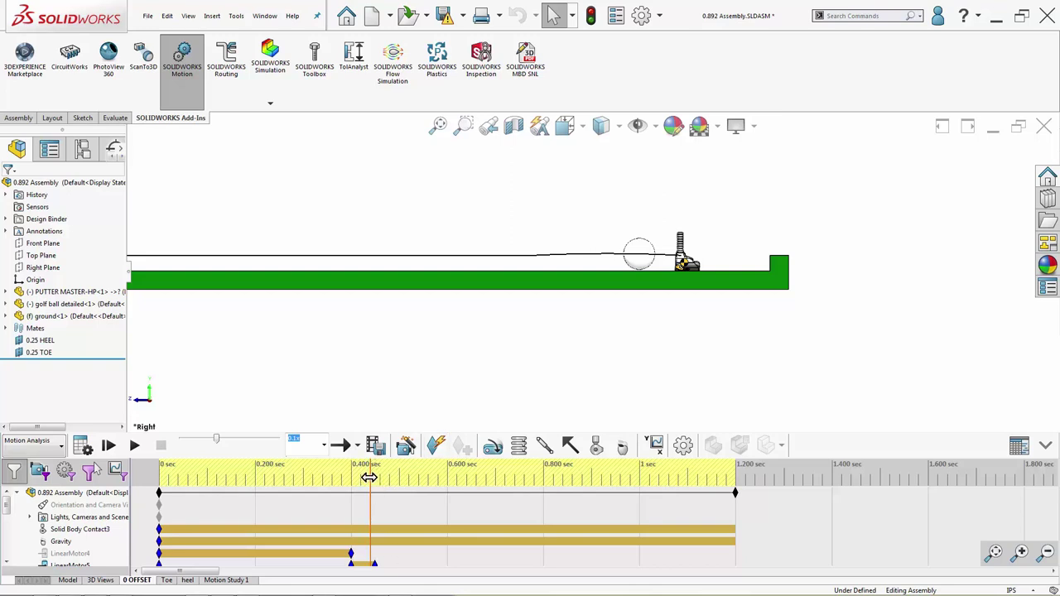
{"action": "left_click_drag", "start_coordinate": [368, 477], "coordinate": [412, 474]}
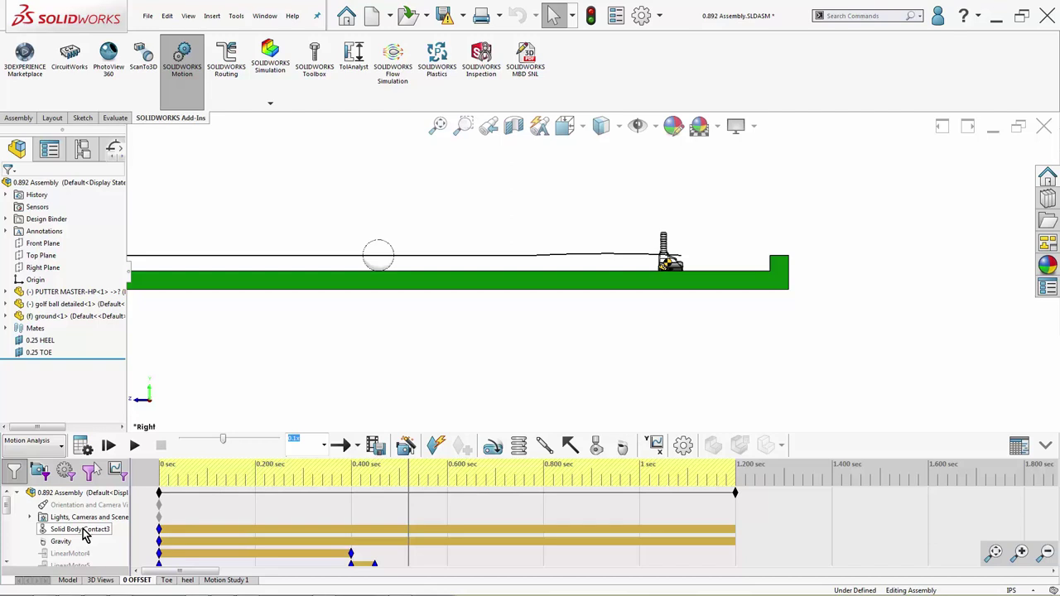
- Examine the golf ball's trace path in the Top view, at the far end and along the full length of the ground
{"action": "left_click", "coordinate": [565, 125]}
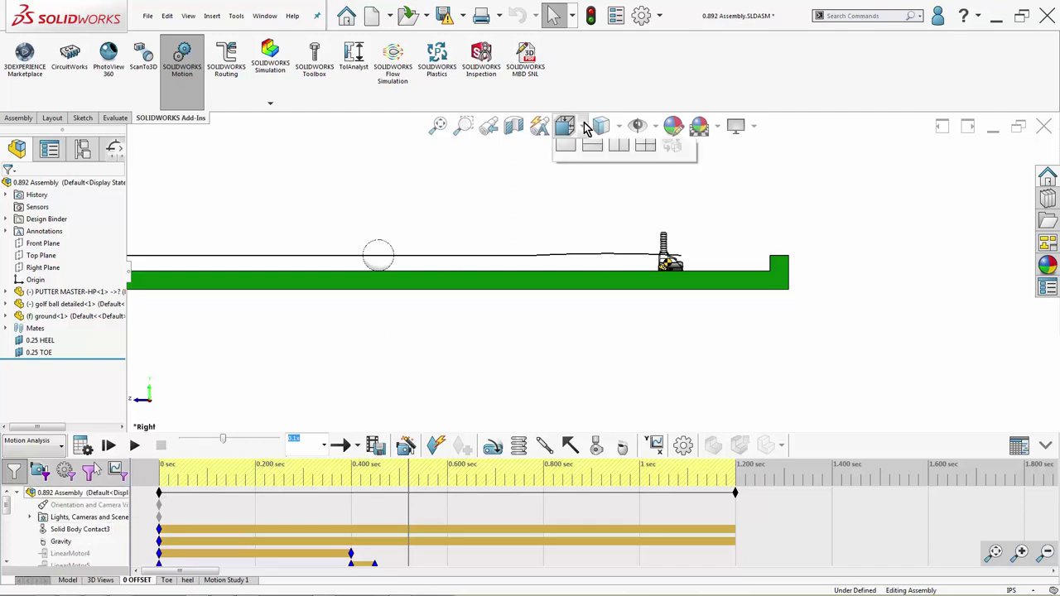
{"action": "left_click", "coordinate": [592, 235]}
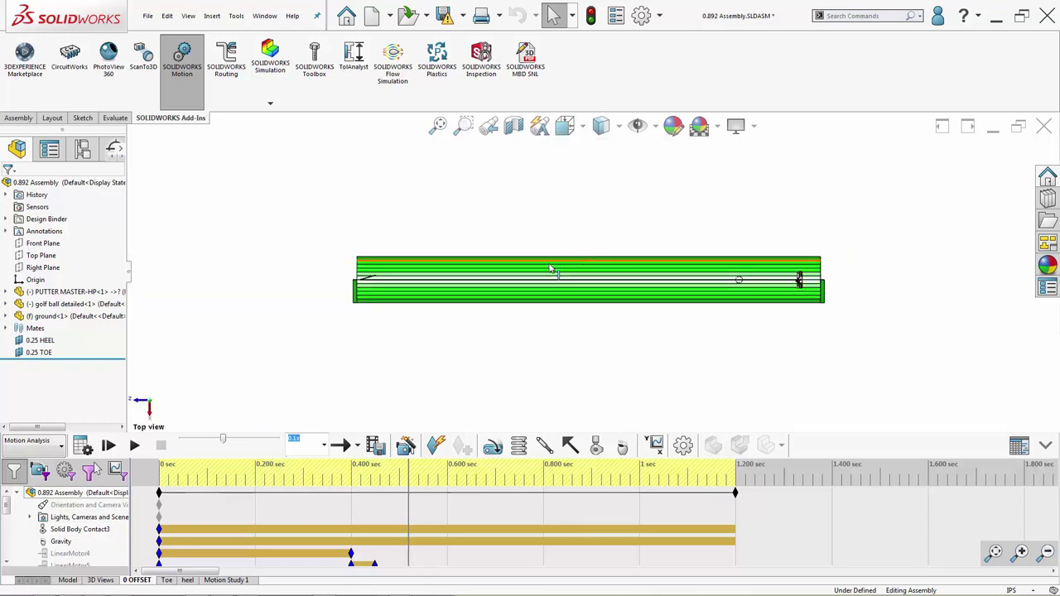
{"action": "scroll", "coordinate": [420, 286], "scroll_direction": "down", "scroll_amount": 5}
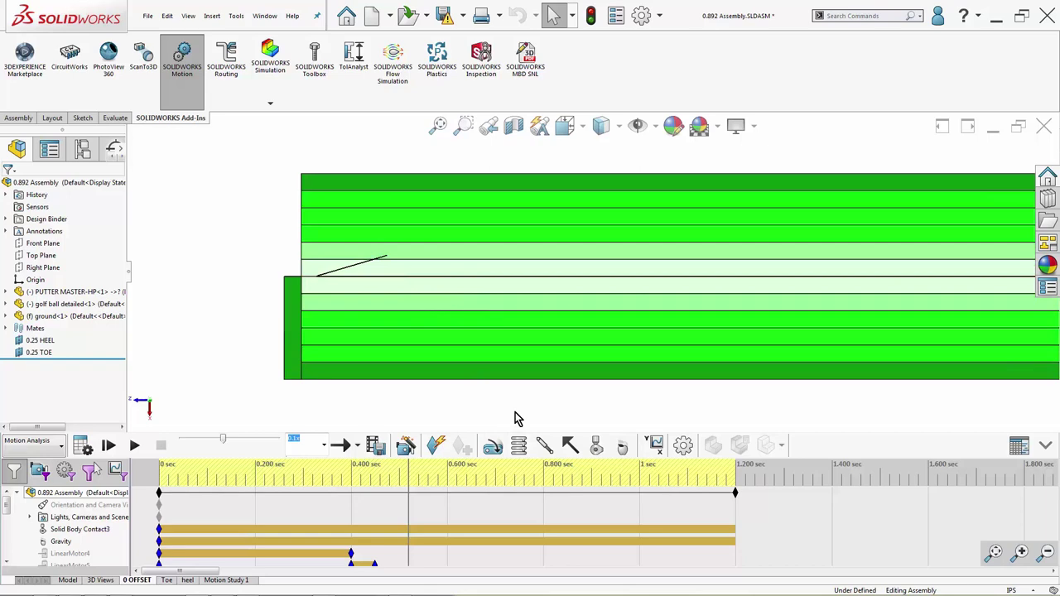
{"action": "scroll", "coordinate": [893, 402], "scroll_direction": "up", "scroll_amount": 2}
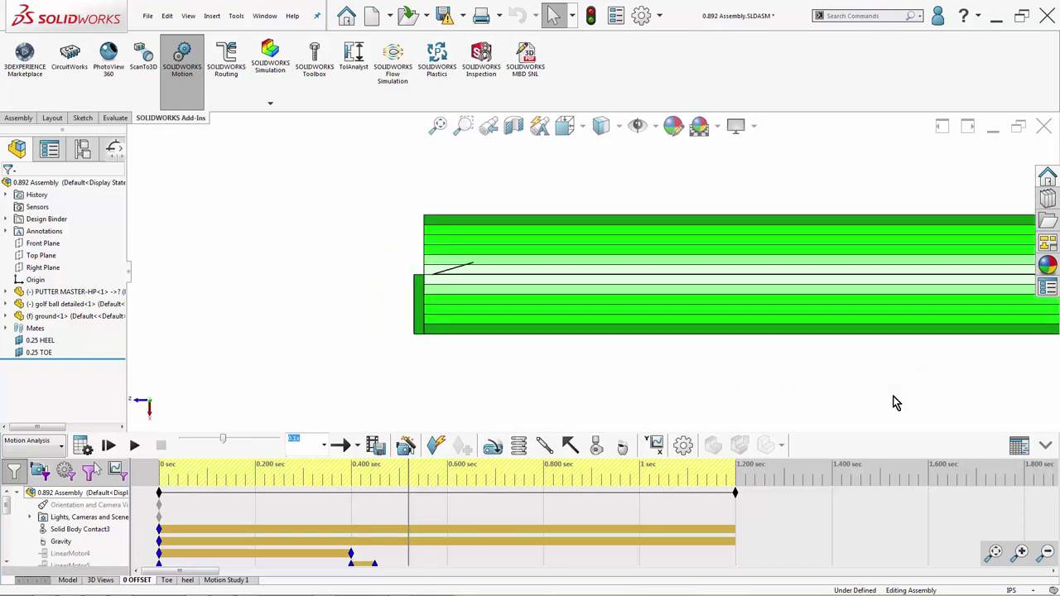
{"action": "scroll", "coordinate": [893, 402], "scroll_direction": "up", "scroll_amount": 3}
{"action": "scroll", "coordinate": [893, 286], "scroll_direction": "down", "scroll_amount": 3}
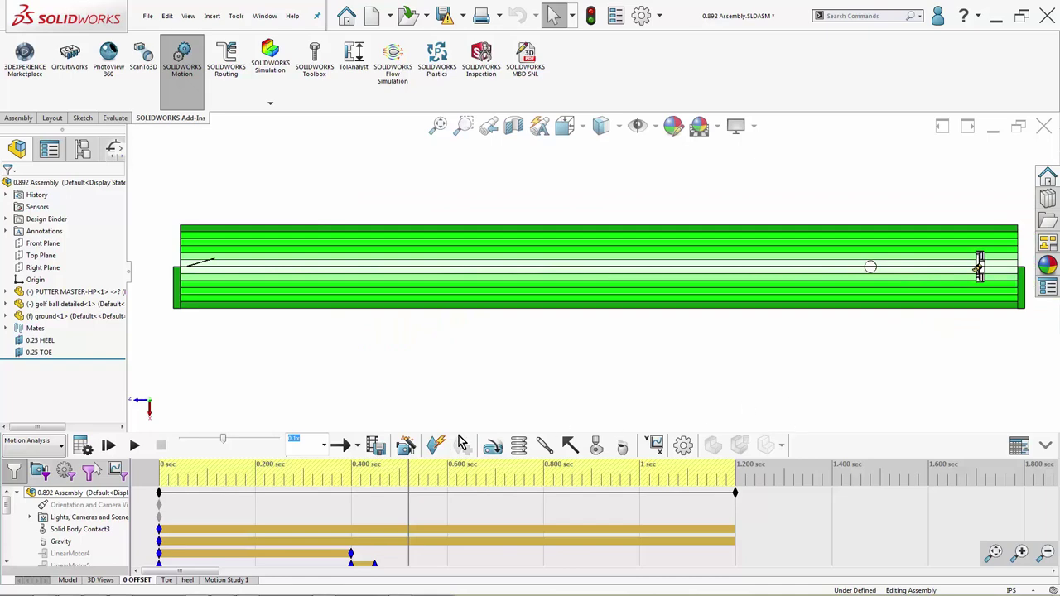
- Show the Plot4 angular displacement results graph and check its CSV export option
{"action": "scroll", "coordinate": [10, 514], "scroll_direction": "down", "scroll_amount": 5}
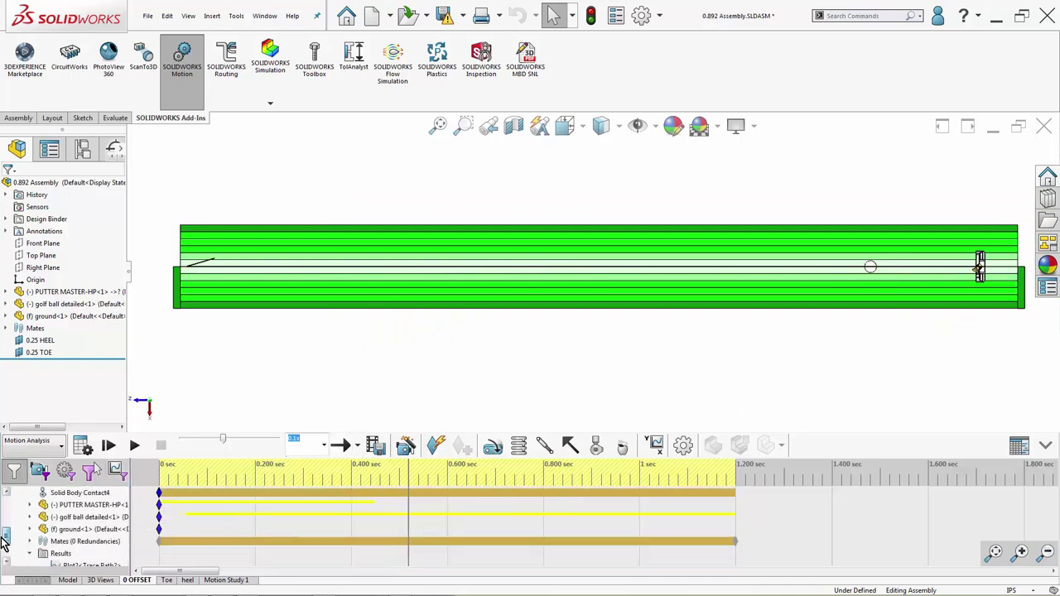
{"action": "right_click", "coordinate": [55, 546]}
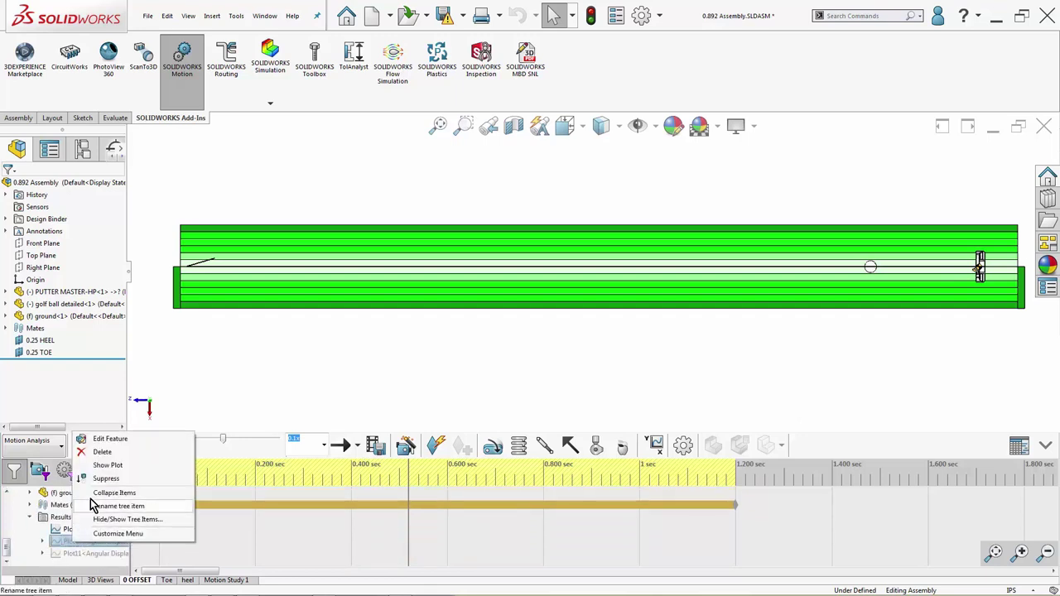
{"action": "left_click", "coordinate": [97, 471]}
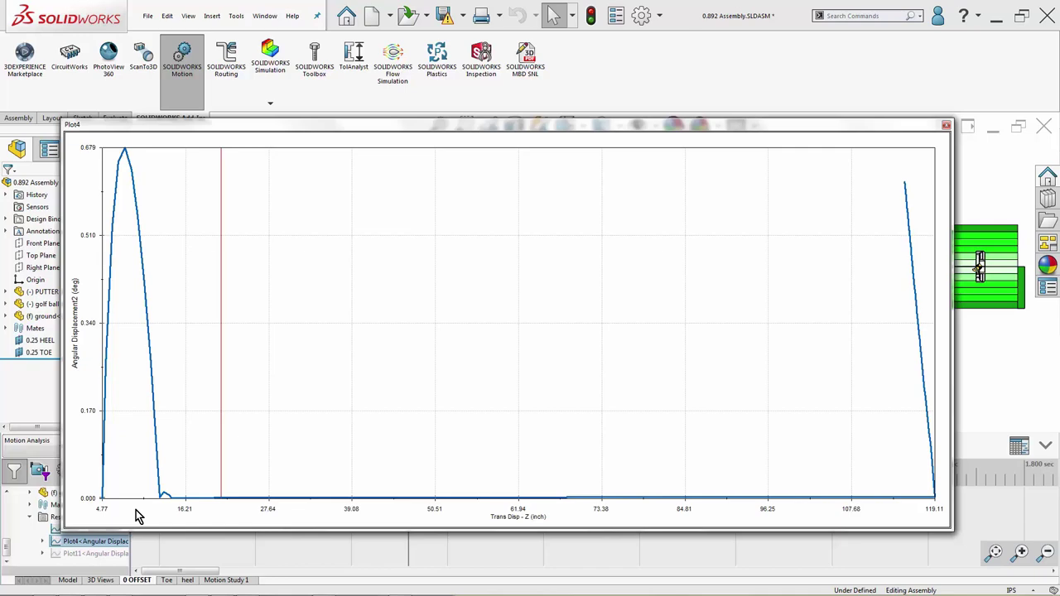
{"action": "right_click", "coordinate": [245, 397]}
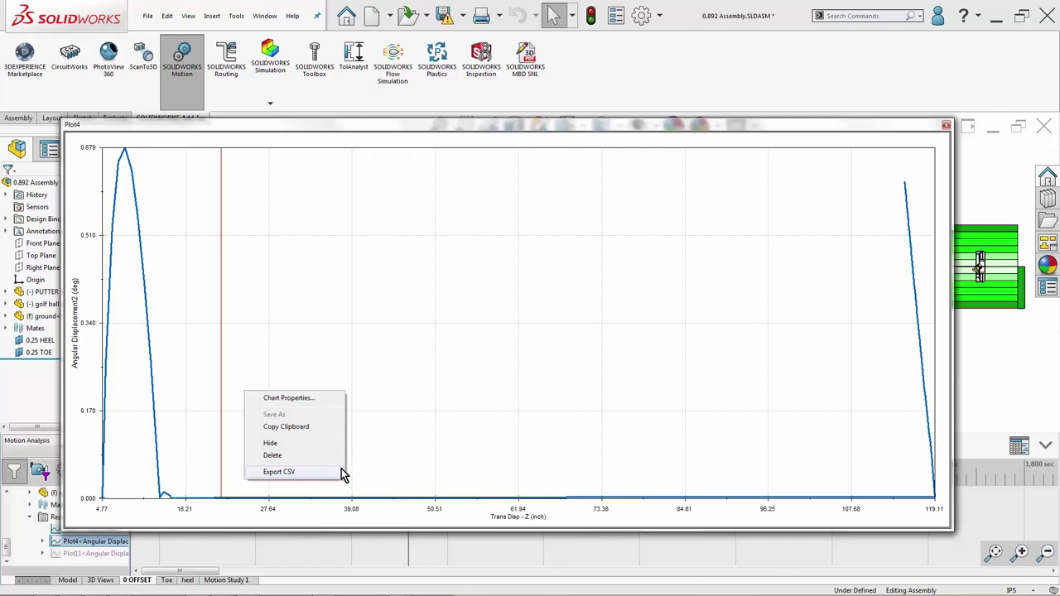
{"action": "left_click", "coordinate": [372, 455]}
{"action": "key", "text": "alt+Tab"}
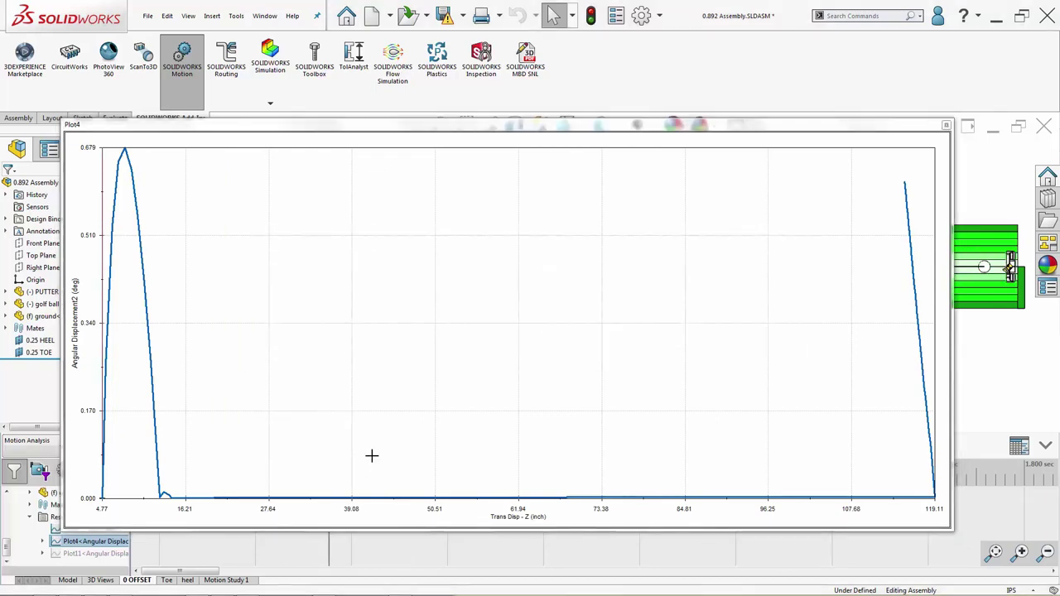